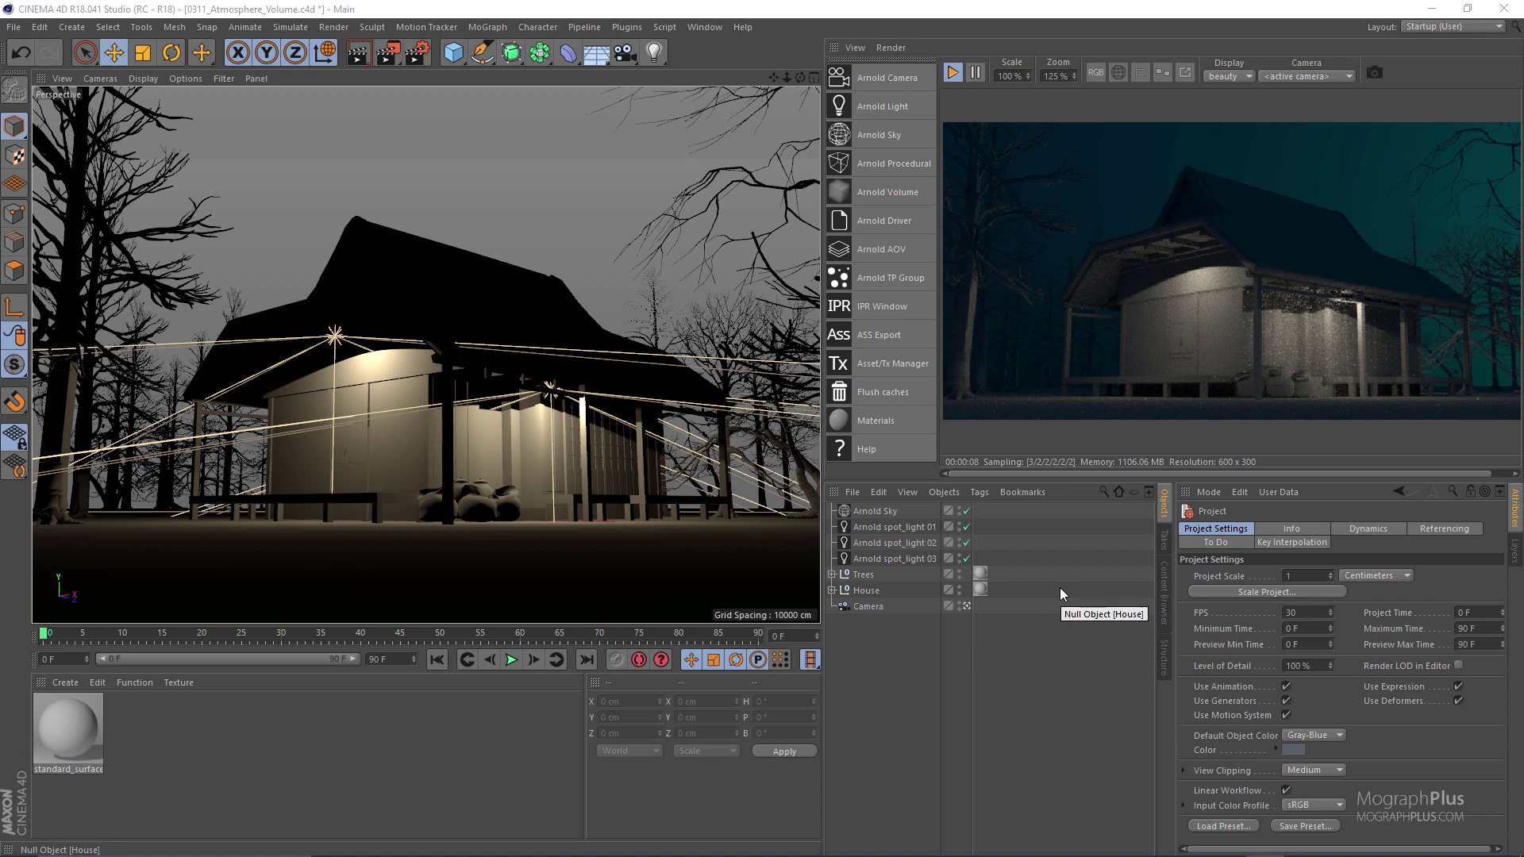
Stop the preview, toggle the Arnold Sky to compare, and review its tint, intensity, turbidity, elevation, azimuth
left_click(954, 72)
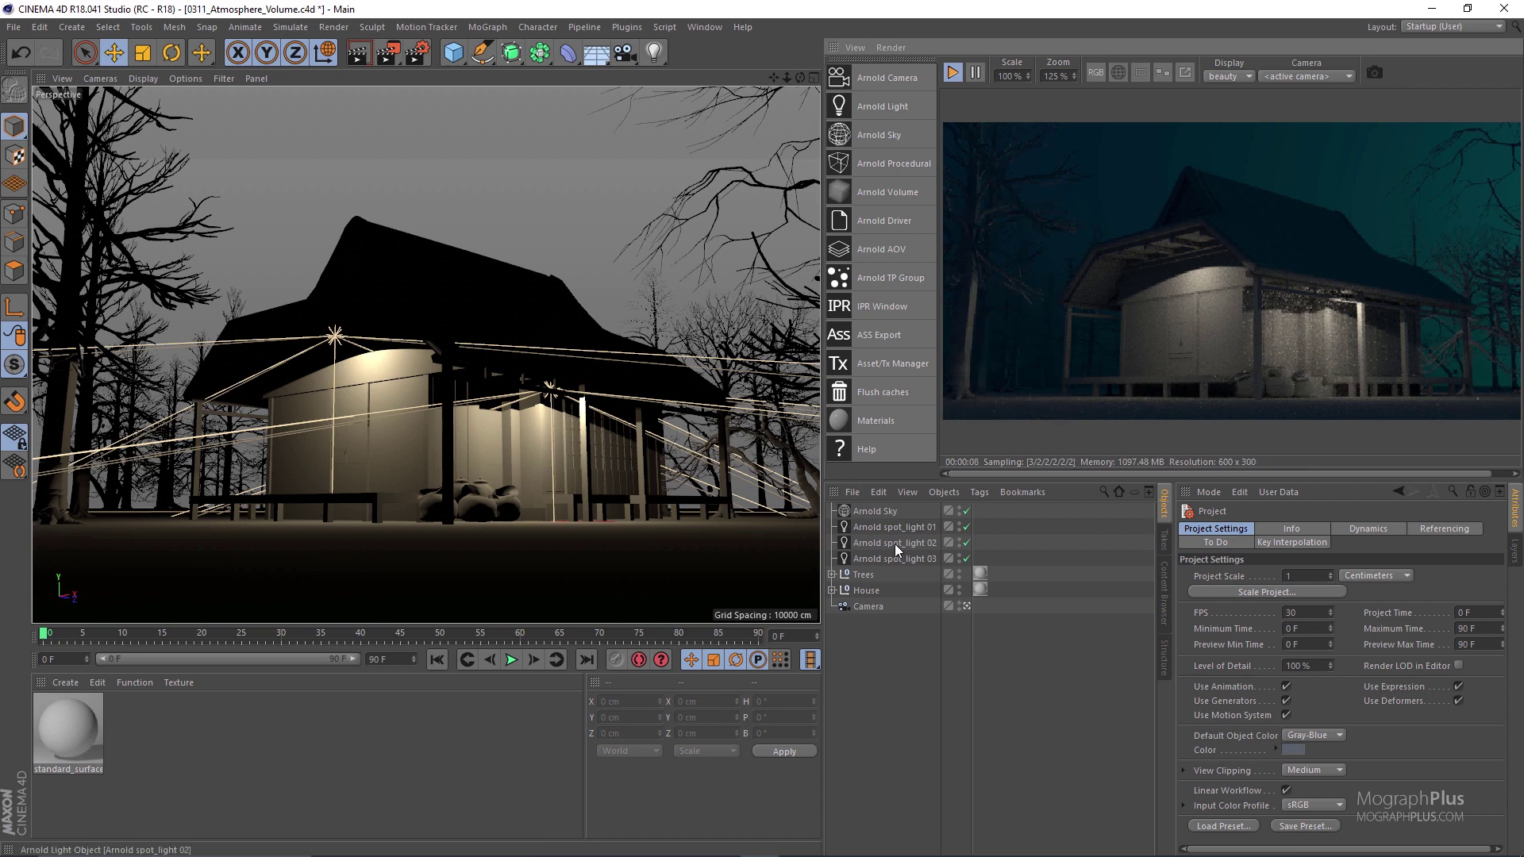
left_click(884, 508)
left_click(966, 511)
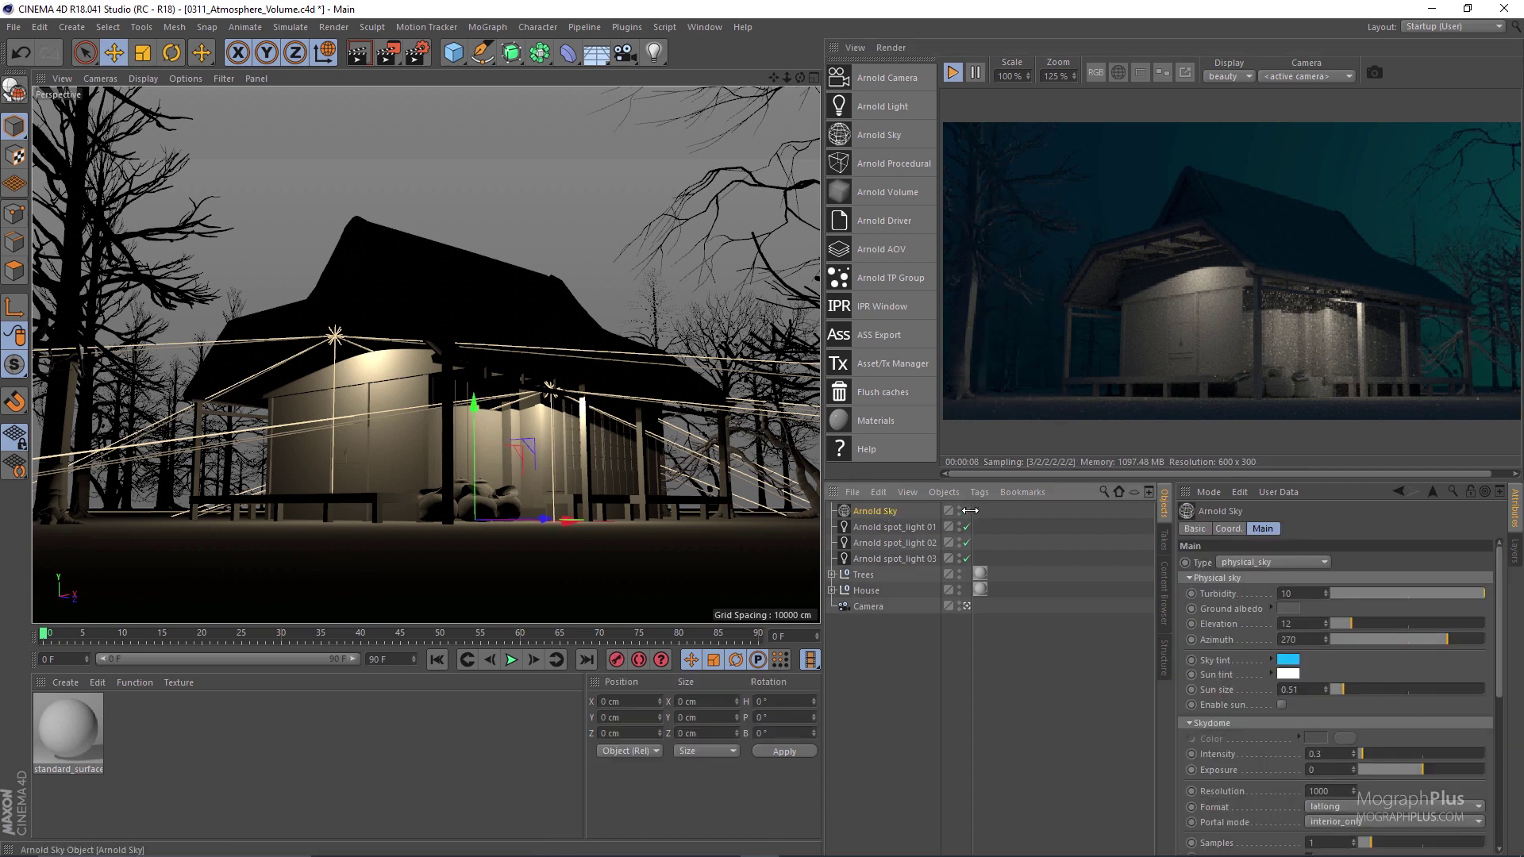
left_click(965, 511)
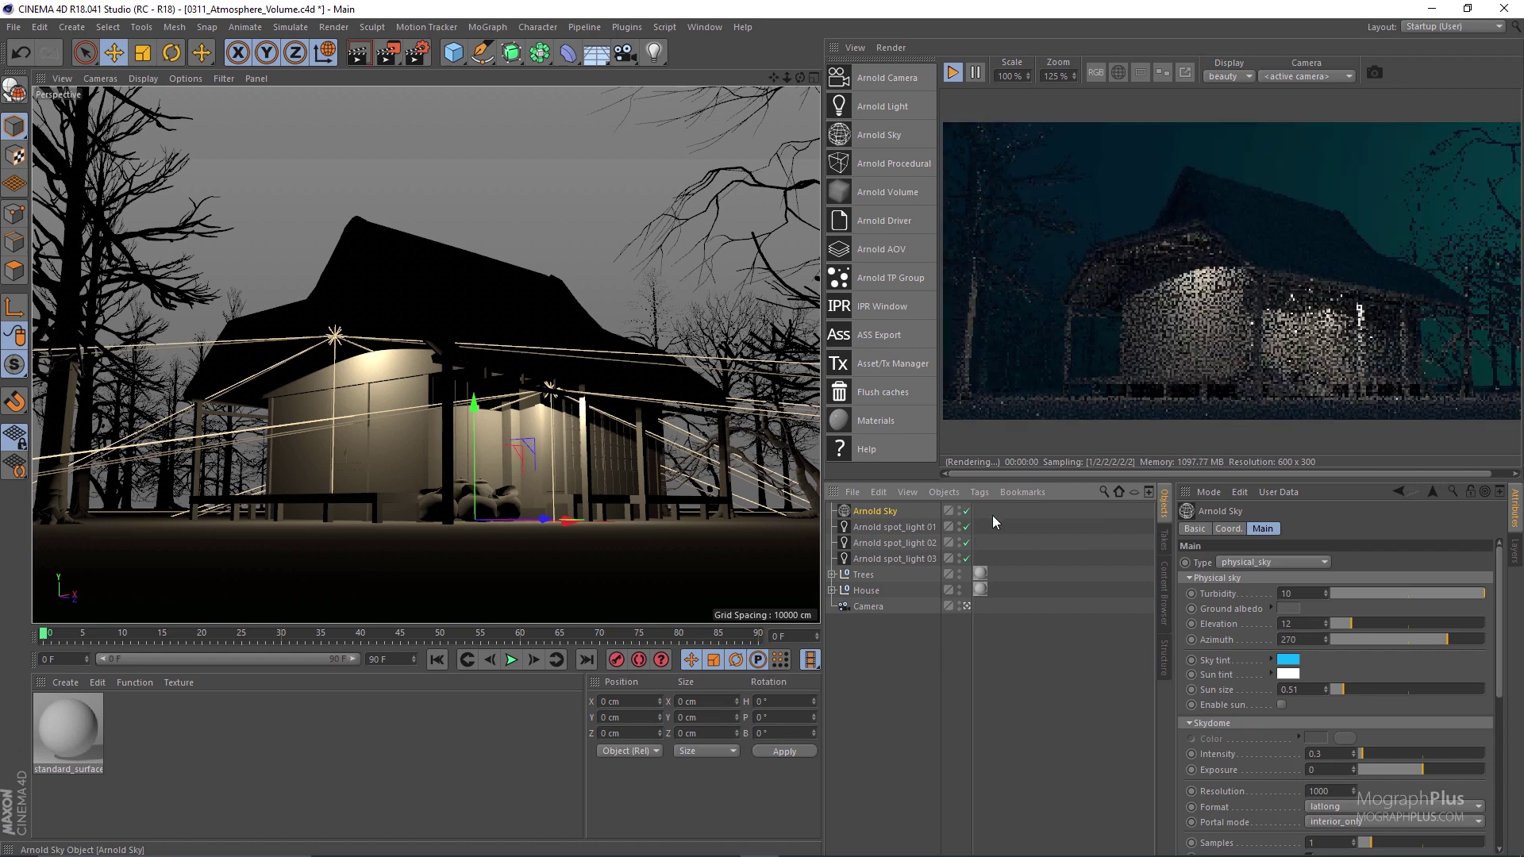
left_click(1298, 665)
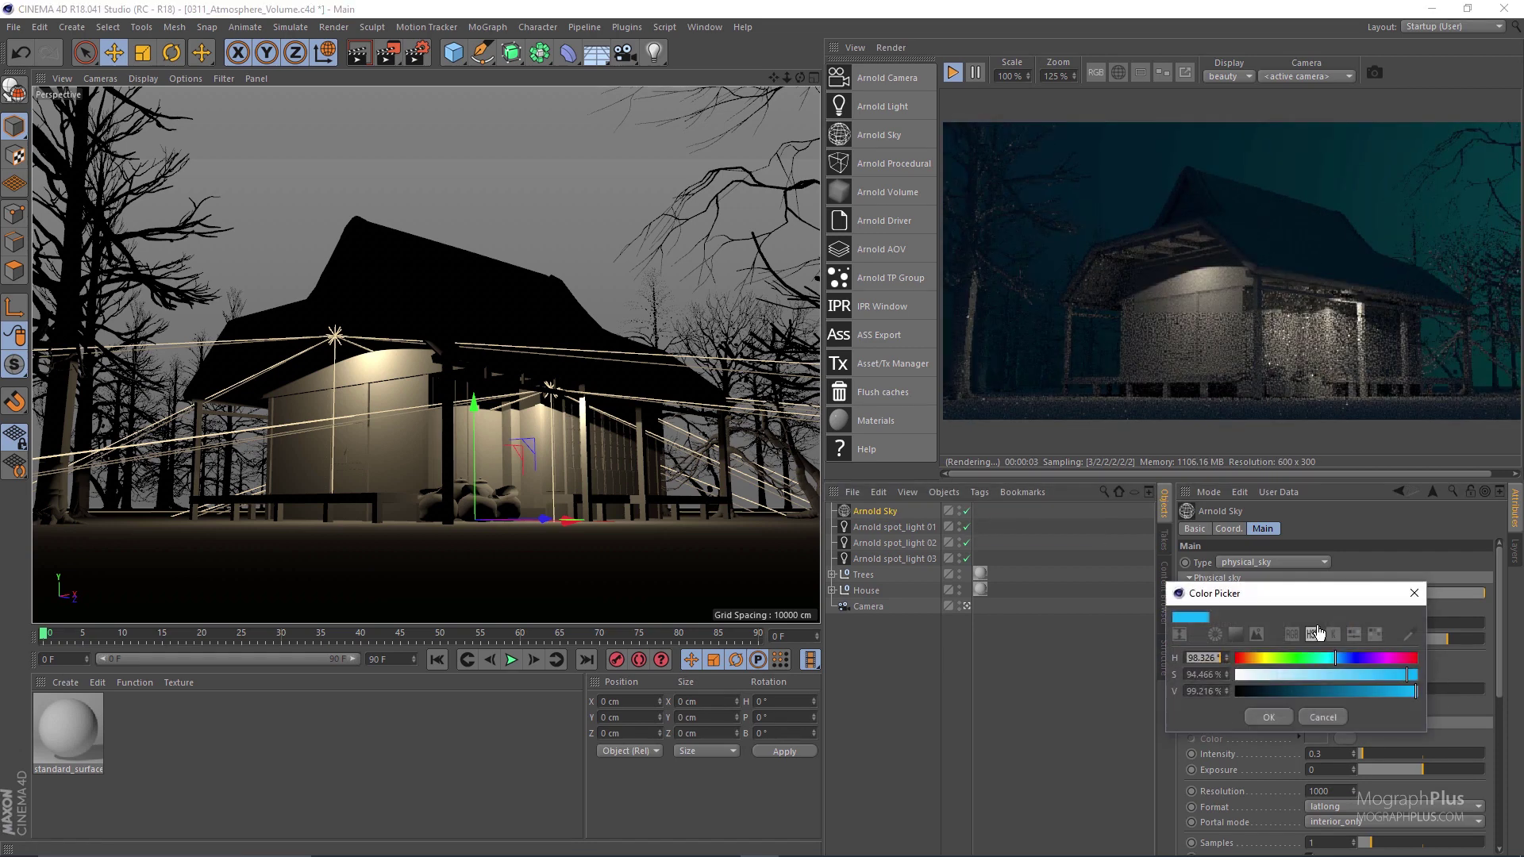
left_click(1415, 594)
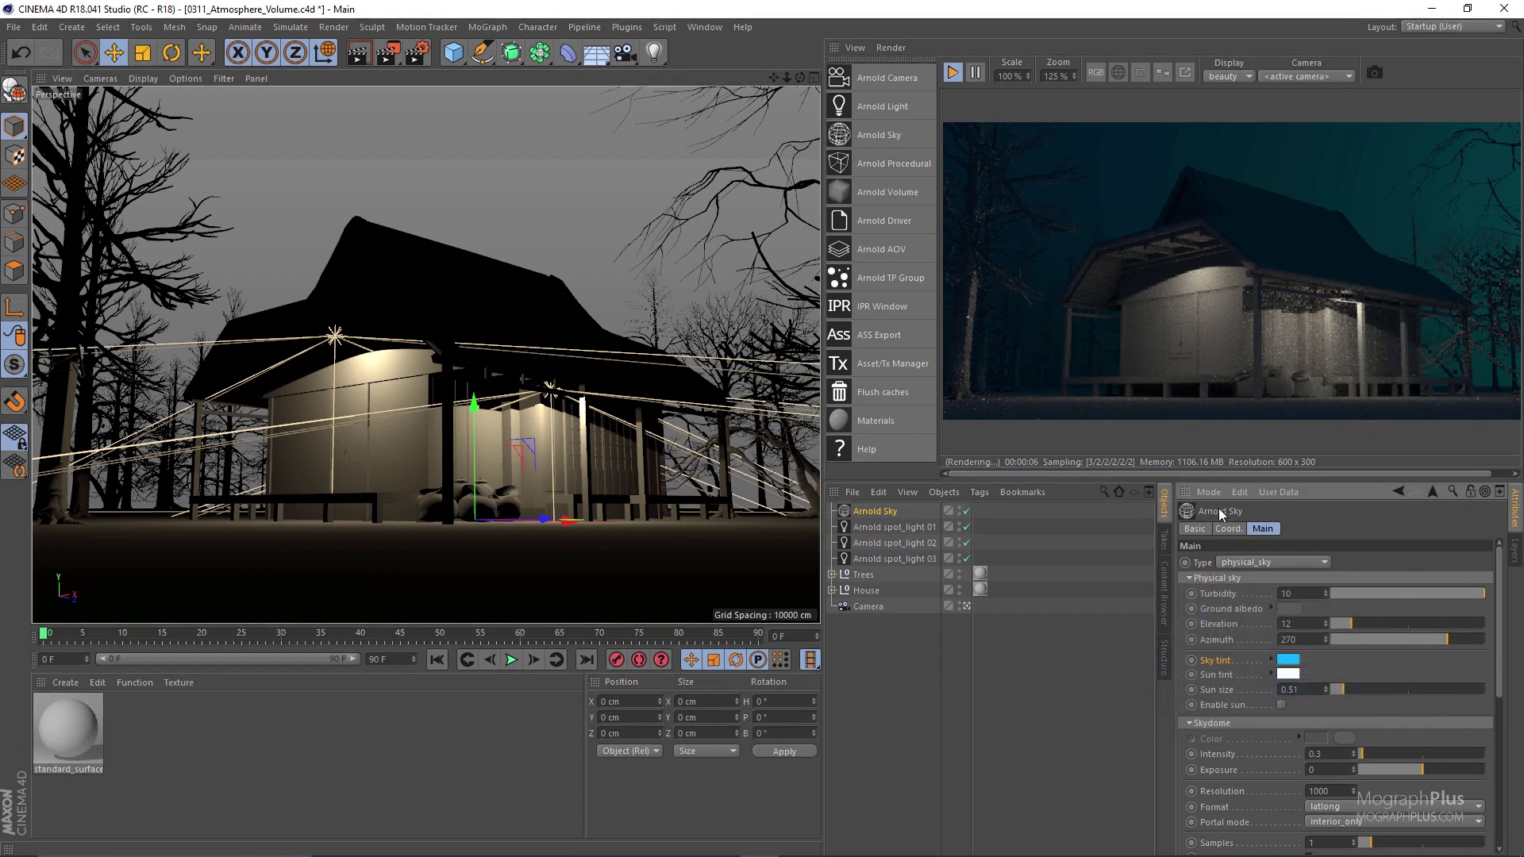
left_click(1318, 753)
left_click(1286, 593)
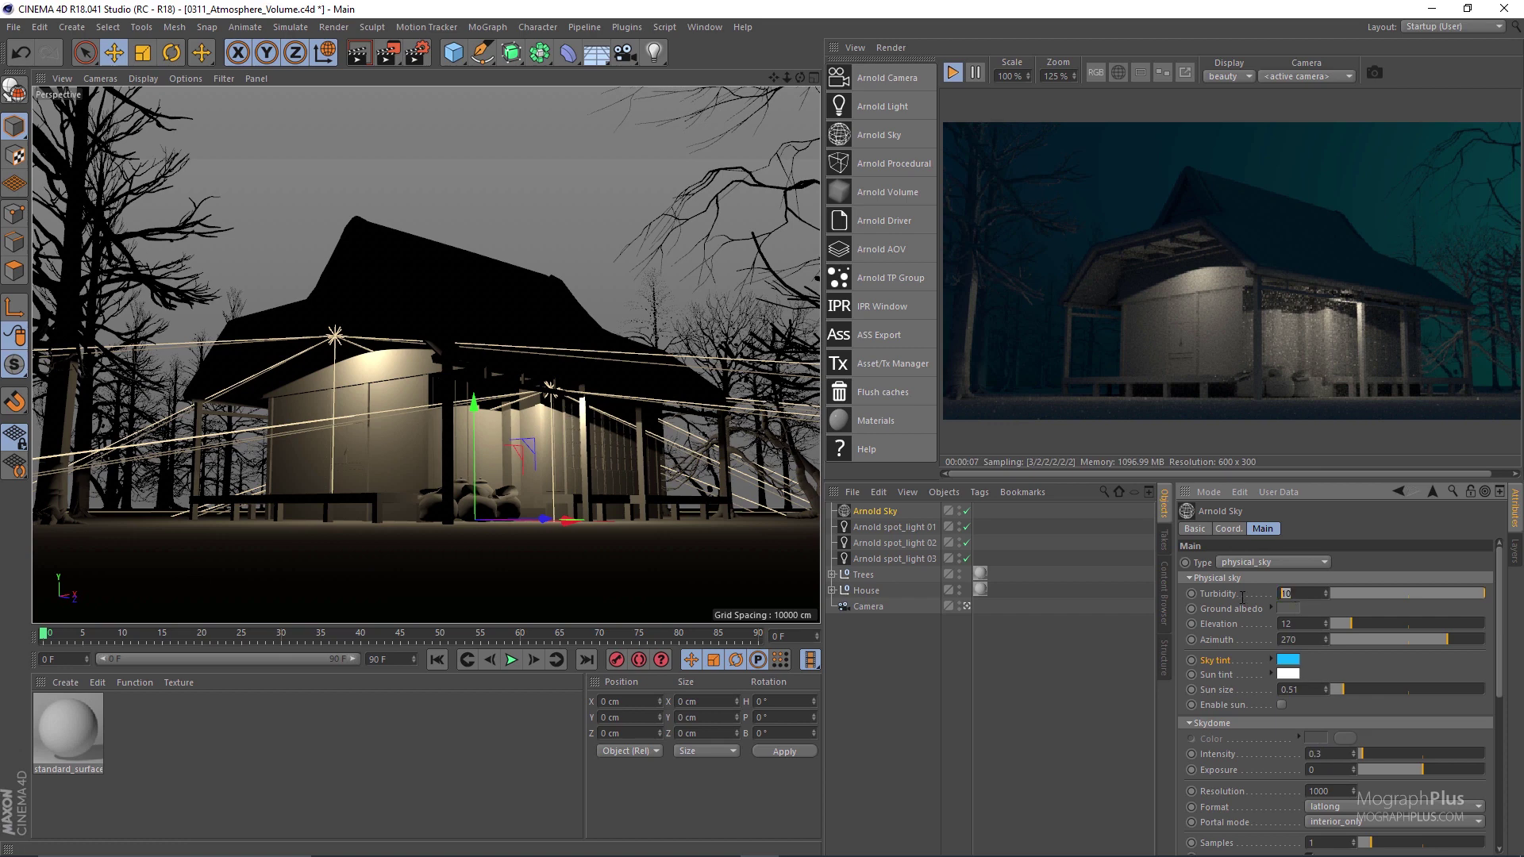
left_click(1311, 625)
left_click(1303, 637)
Toggle Arnold spot lights 01, 02 and 03 off and on to compare their lighting
left_click(888, 558)
left_click(912, 543)
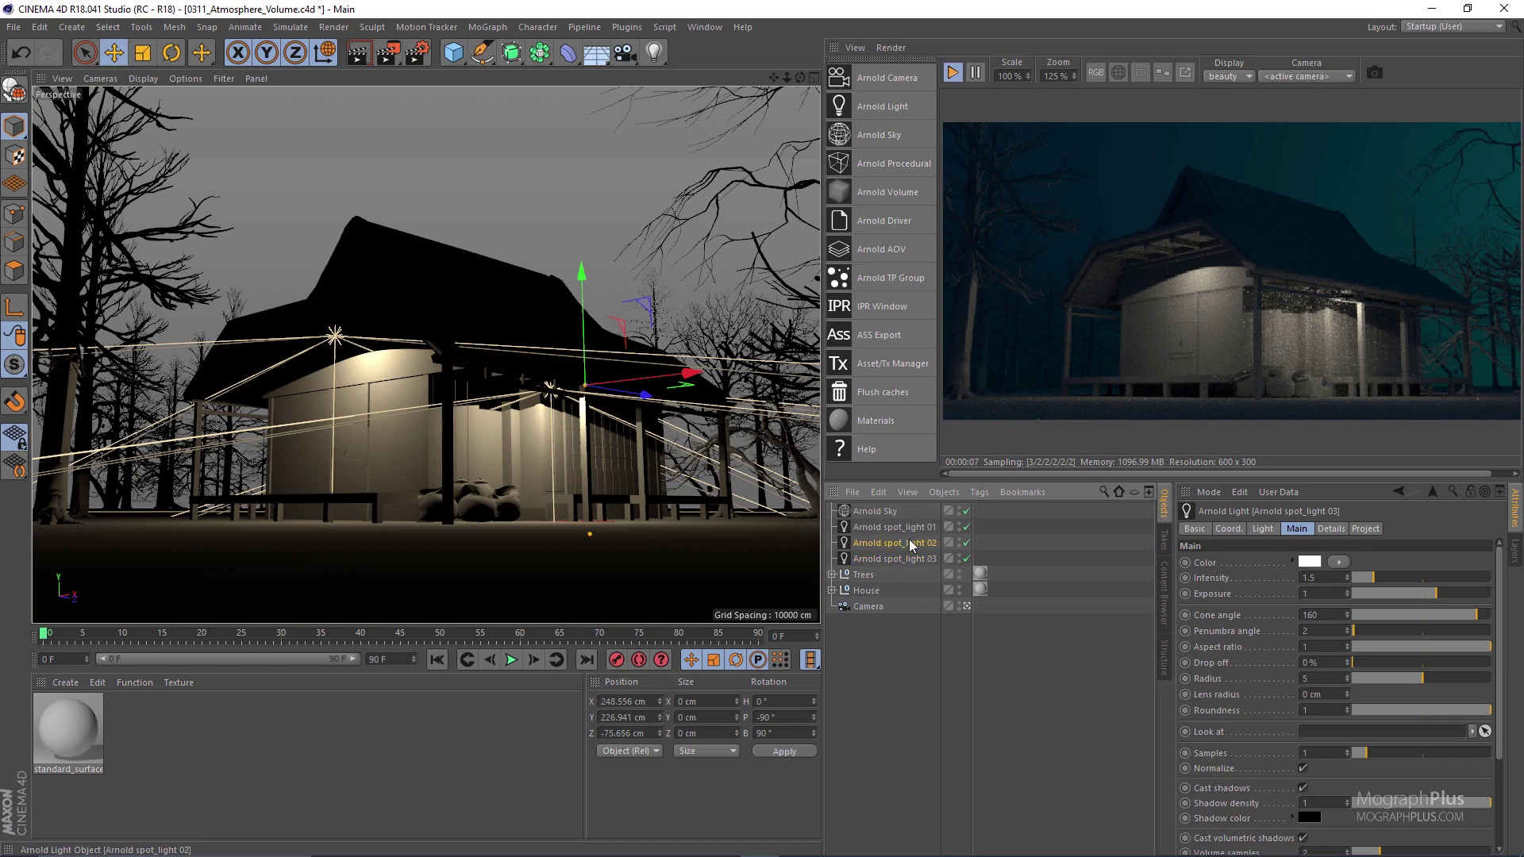
left_click(916, 527)
left_click(966, 527)
left_click_drag(965, 543, 966, 558)
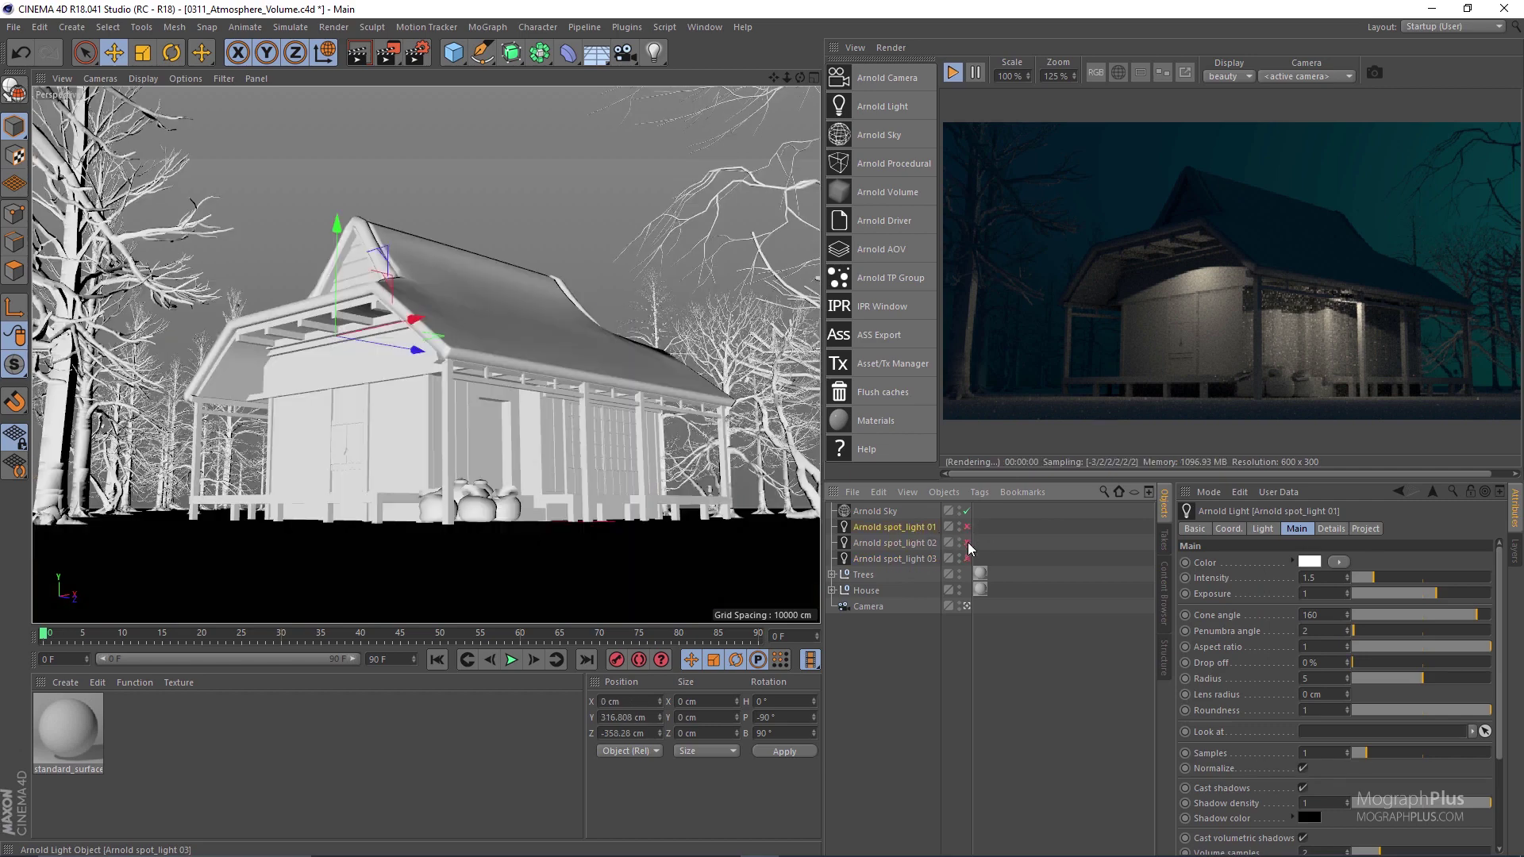
left_click(965, 527)
left_click(967, 543)
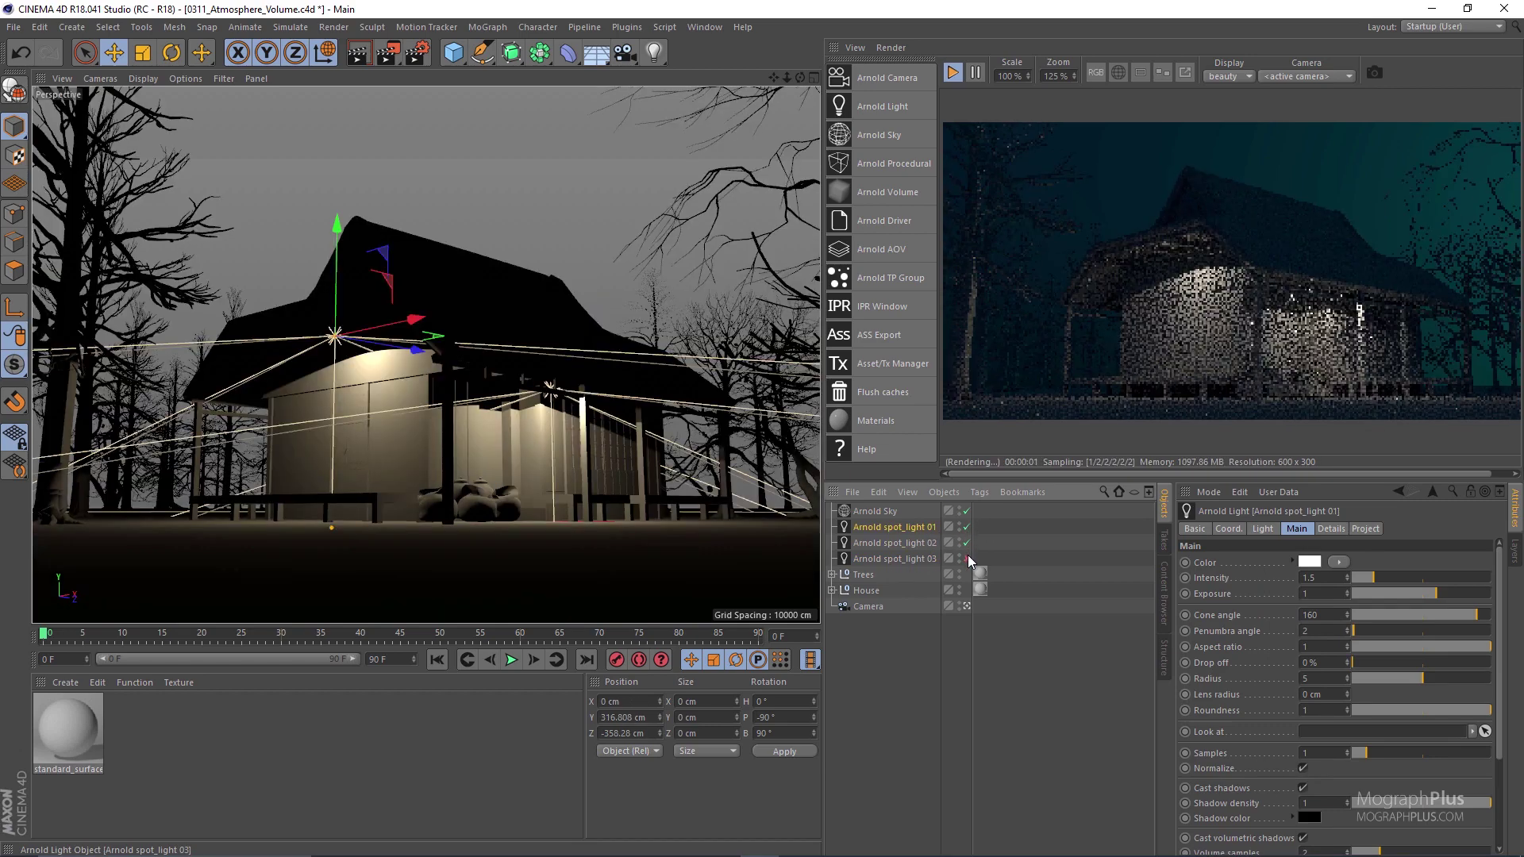
left_click(965, 559)
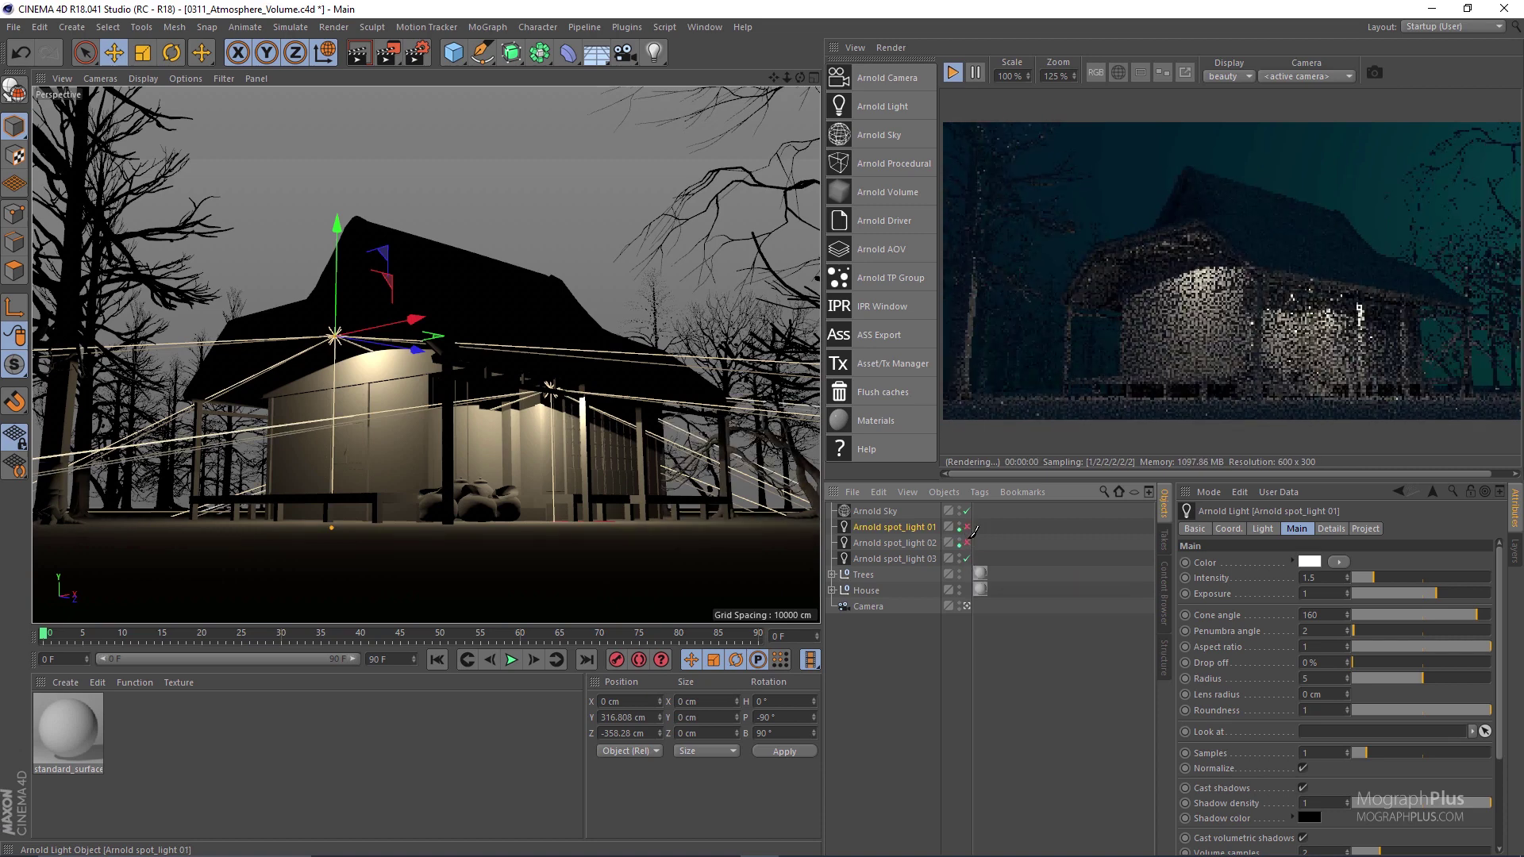
left_click(967, 527)
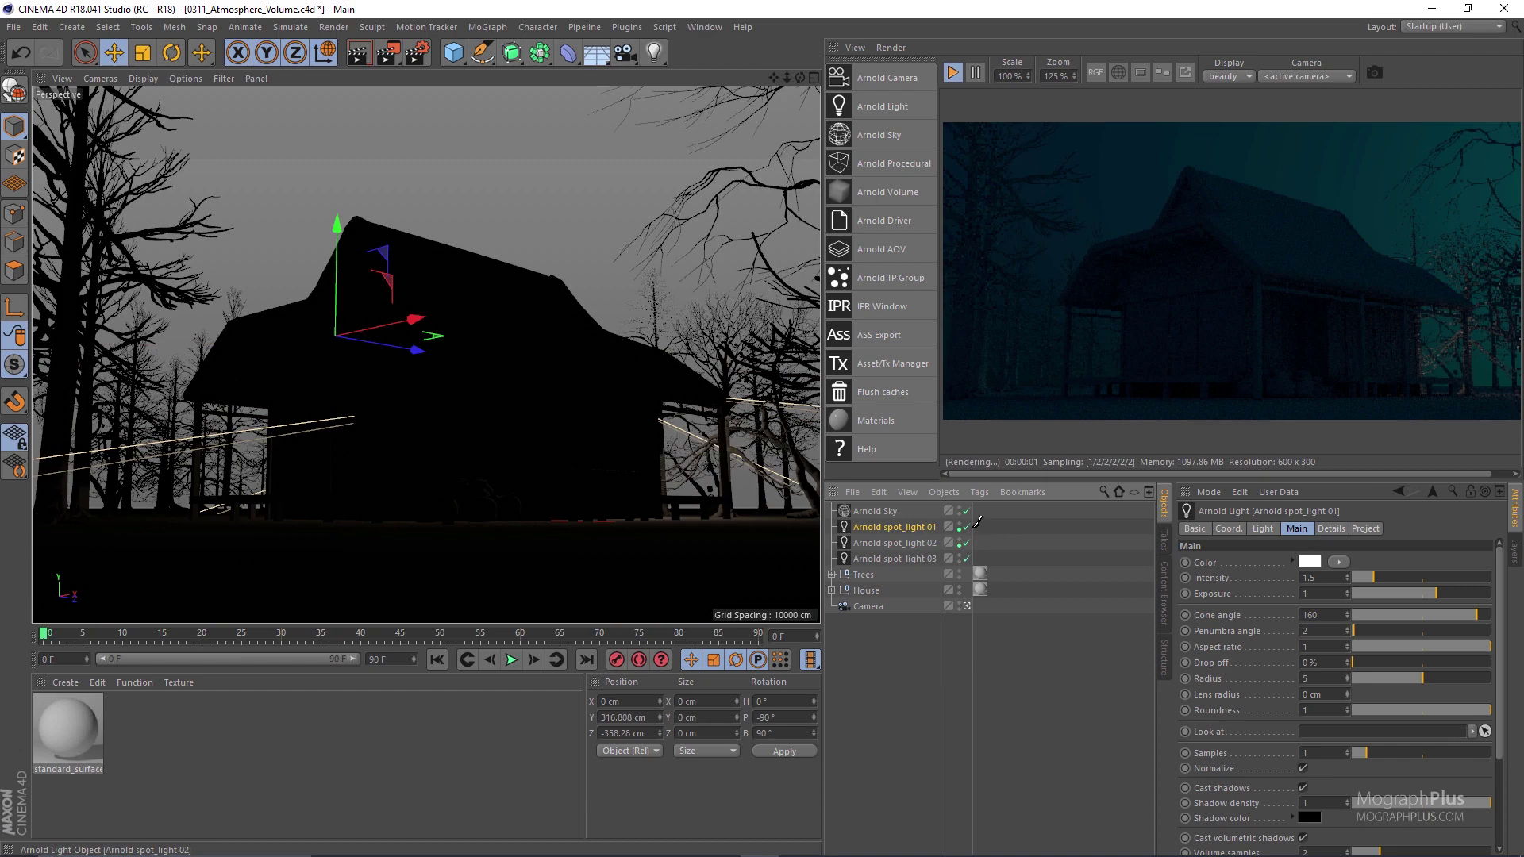
left_click(967, 527)
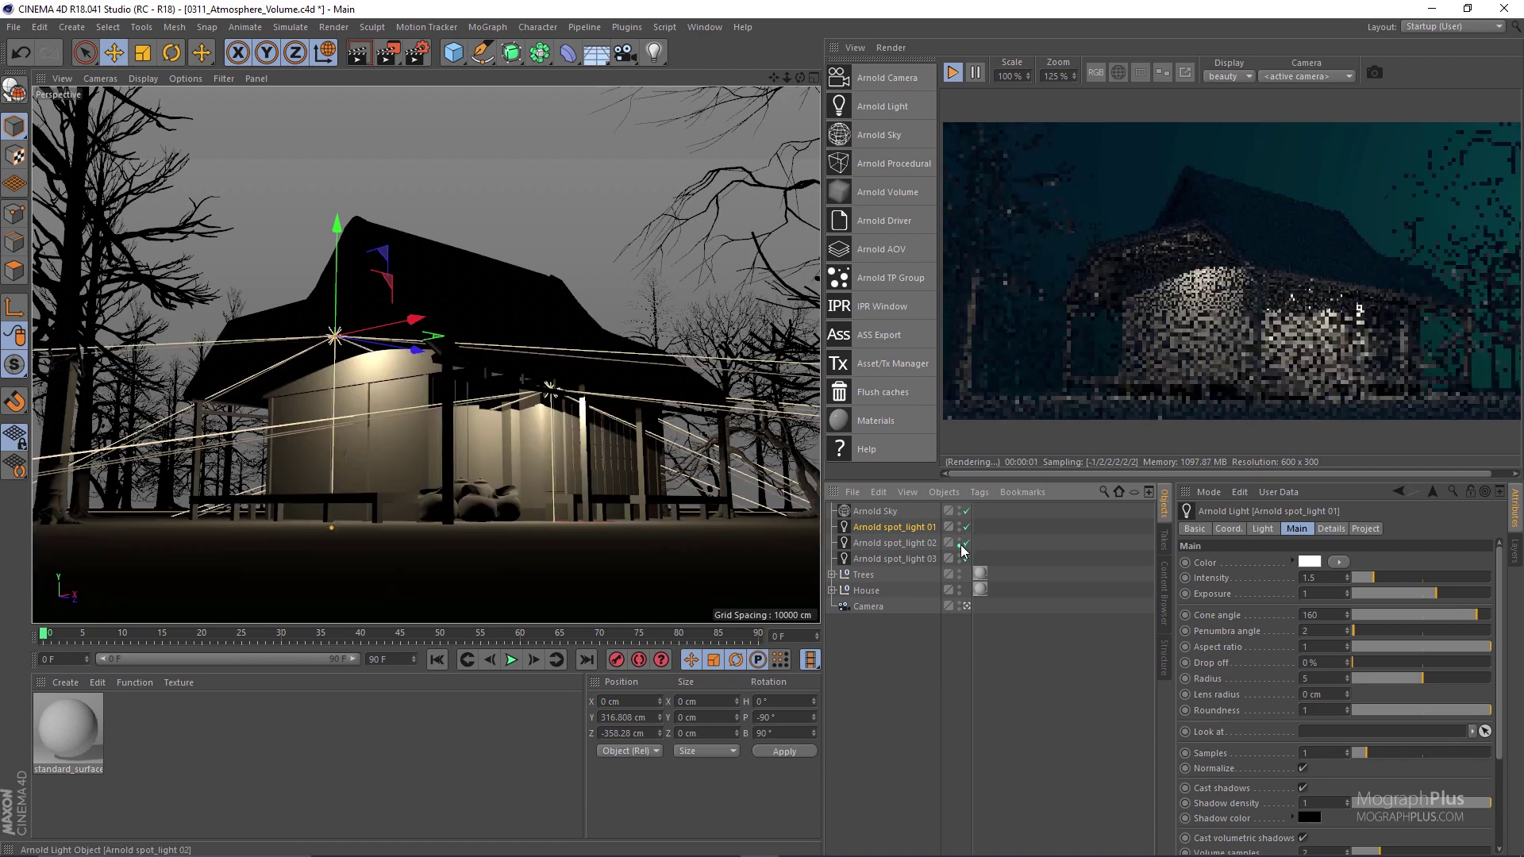
Set atmosphere_volume as the Atmosphere in the Arnold Render Settings' Environment section
left_click(417, 52)
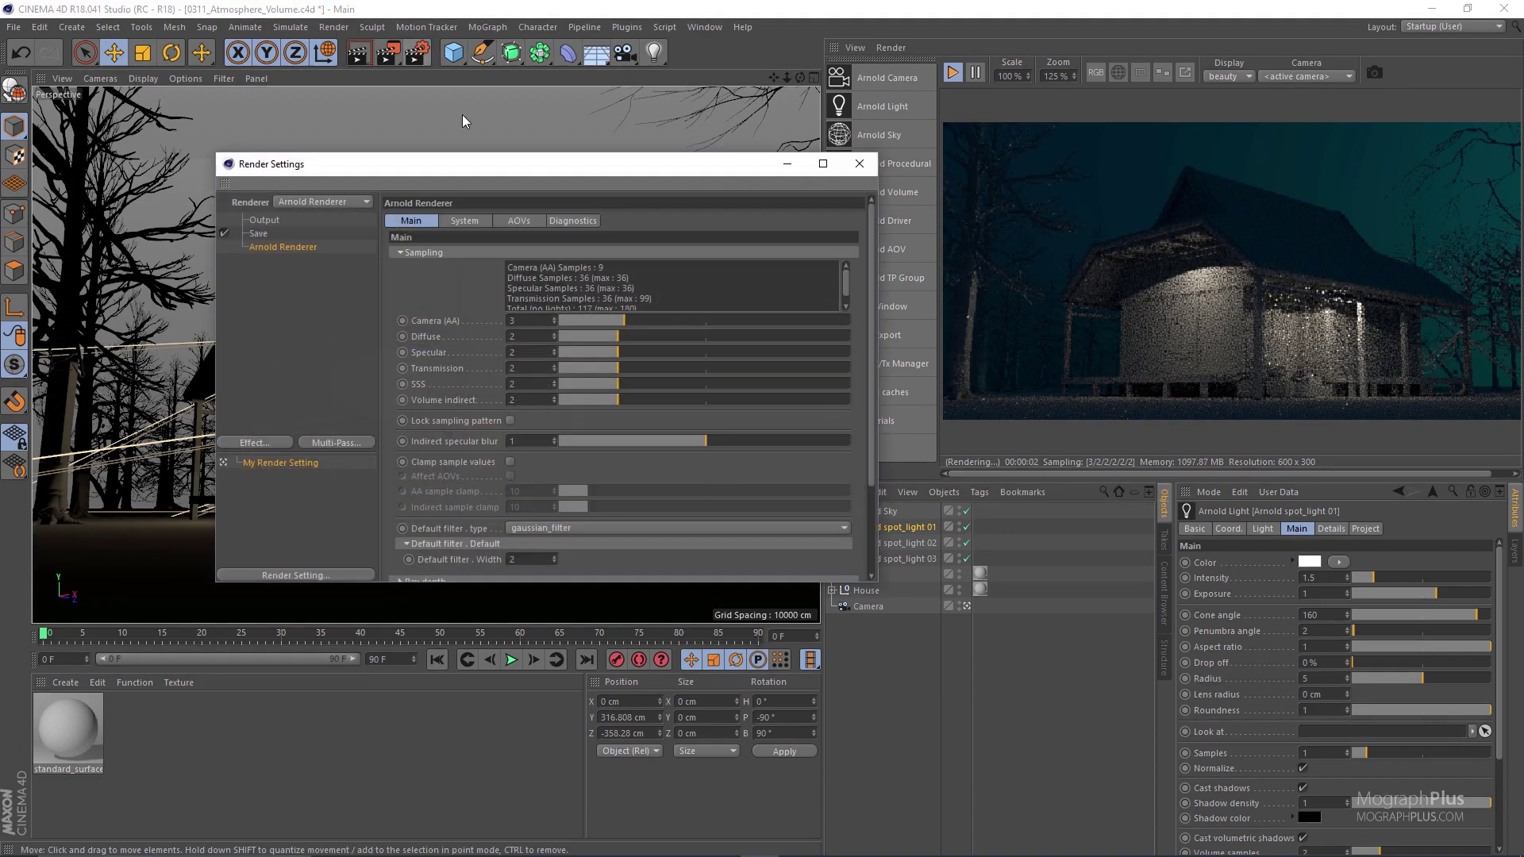
left_click(456, 250)
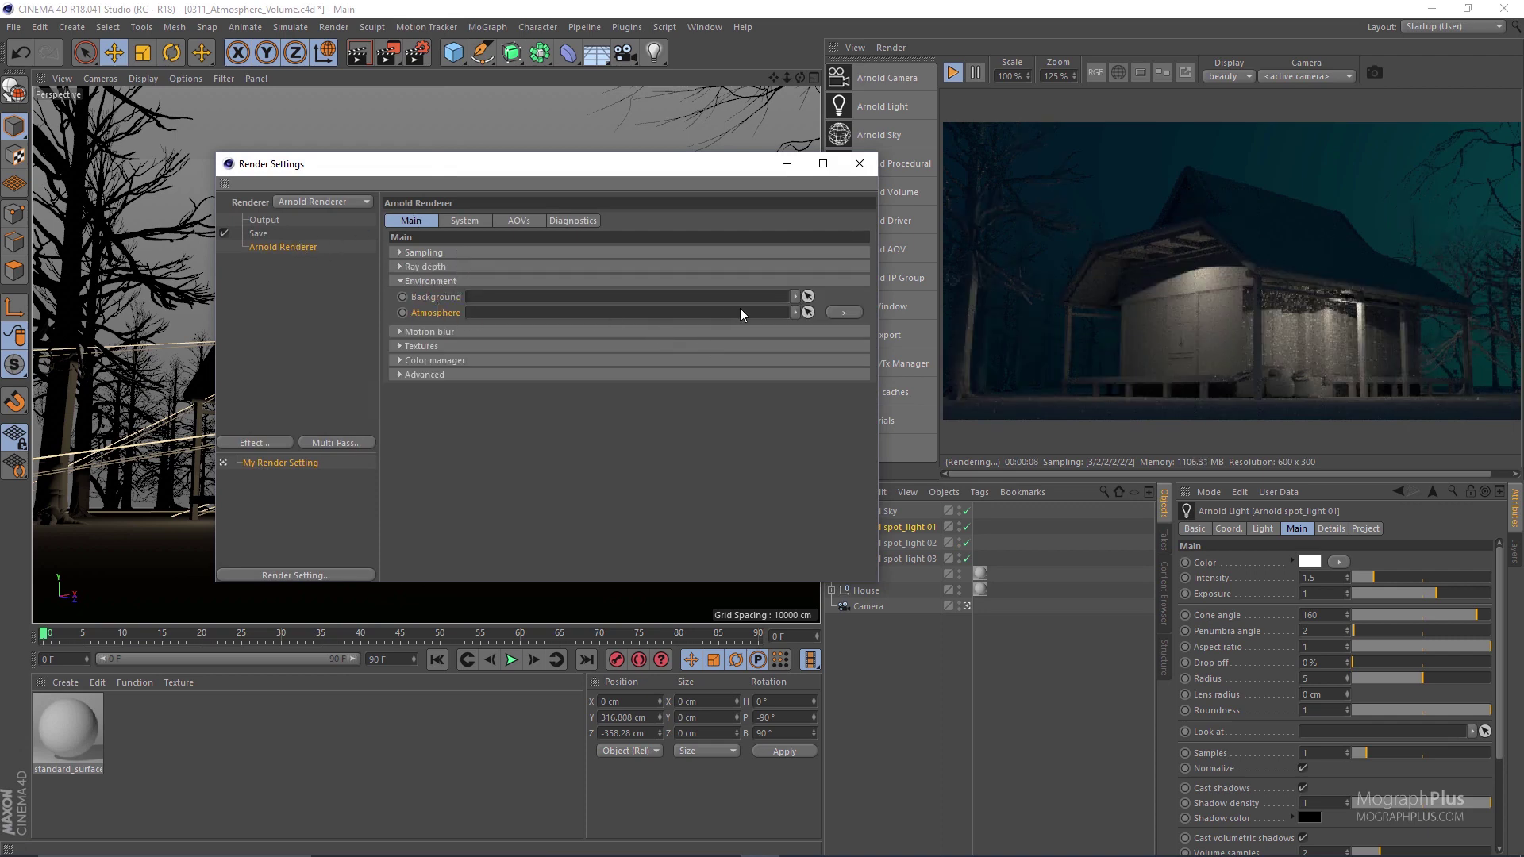
left_click(840, 311)
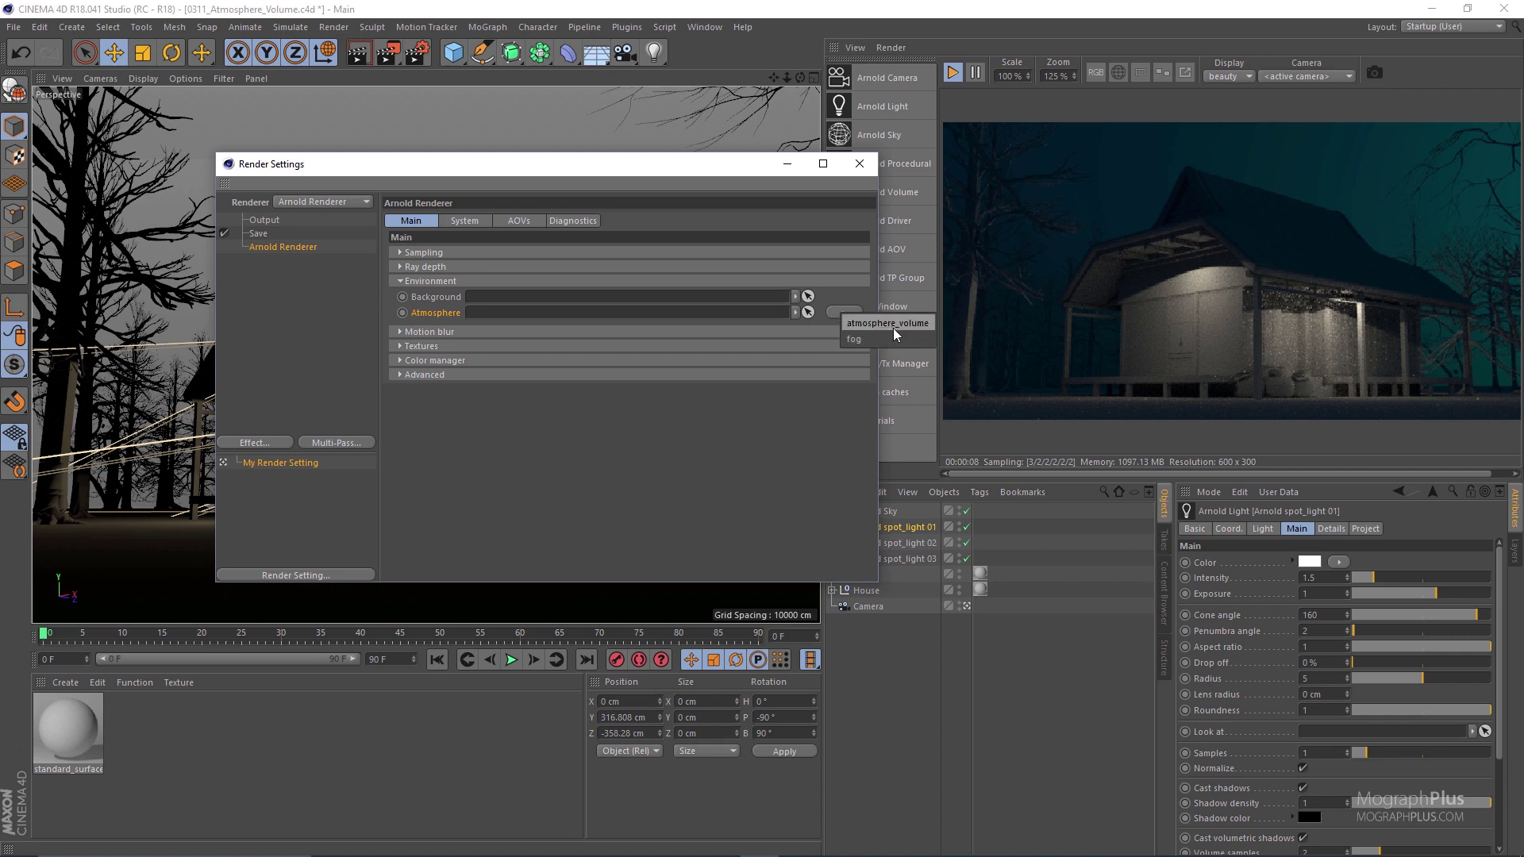
left_click(842, 292)
left_click(846, 313)
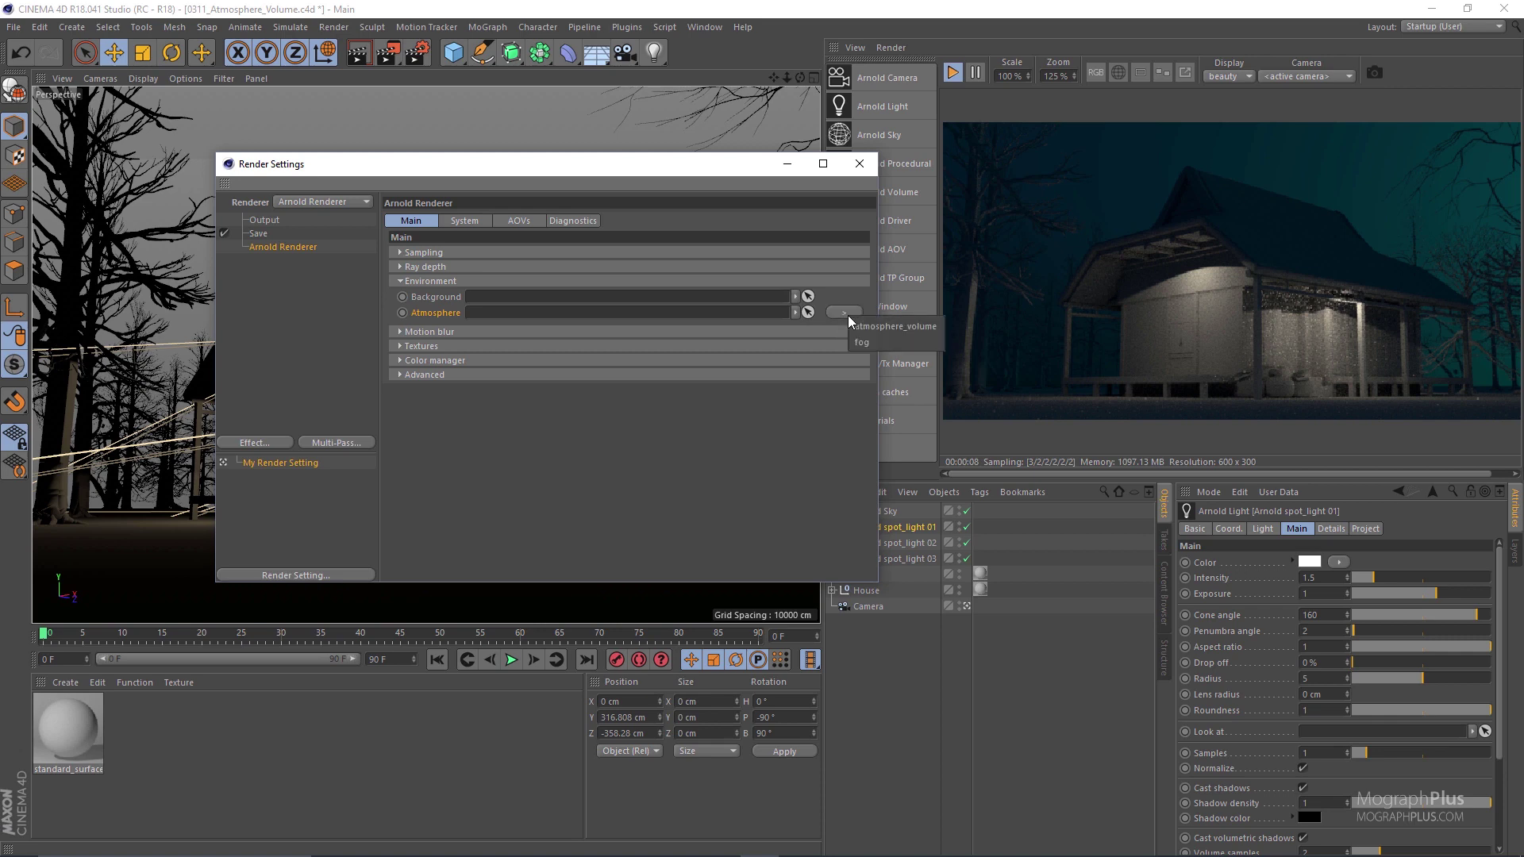
left_click(895, 326)
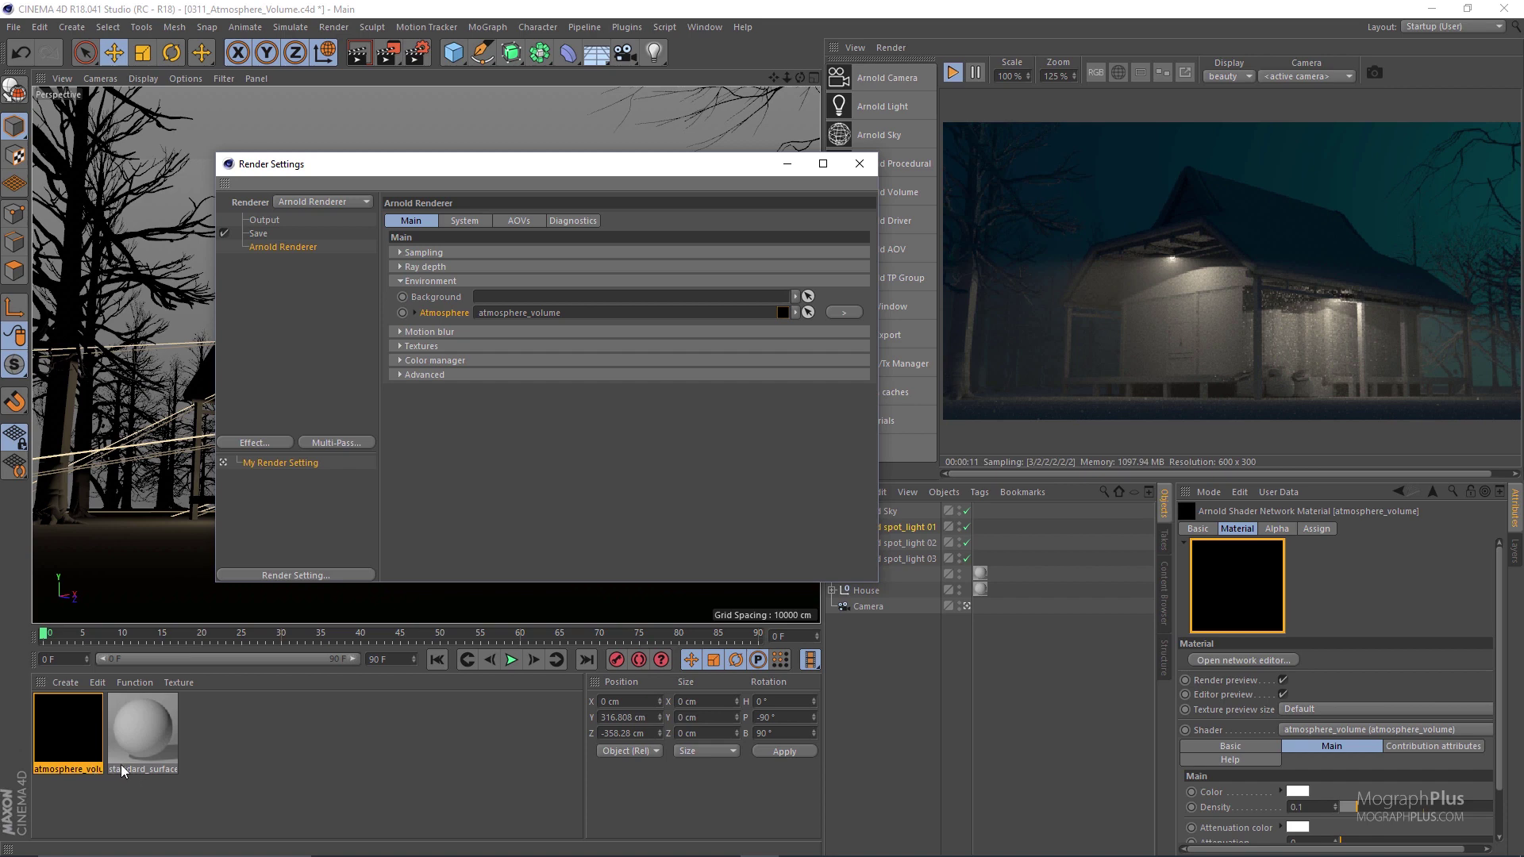
Link the atmosphere_volume material to the Atmosphere slot and stop the preview render
left_click(63, 721)
left_click_drag(65, 716, 540, 317)
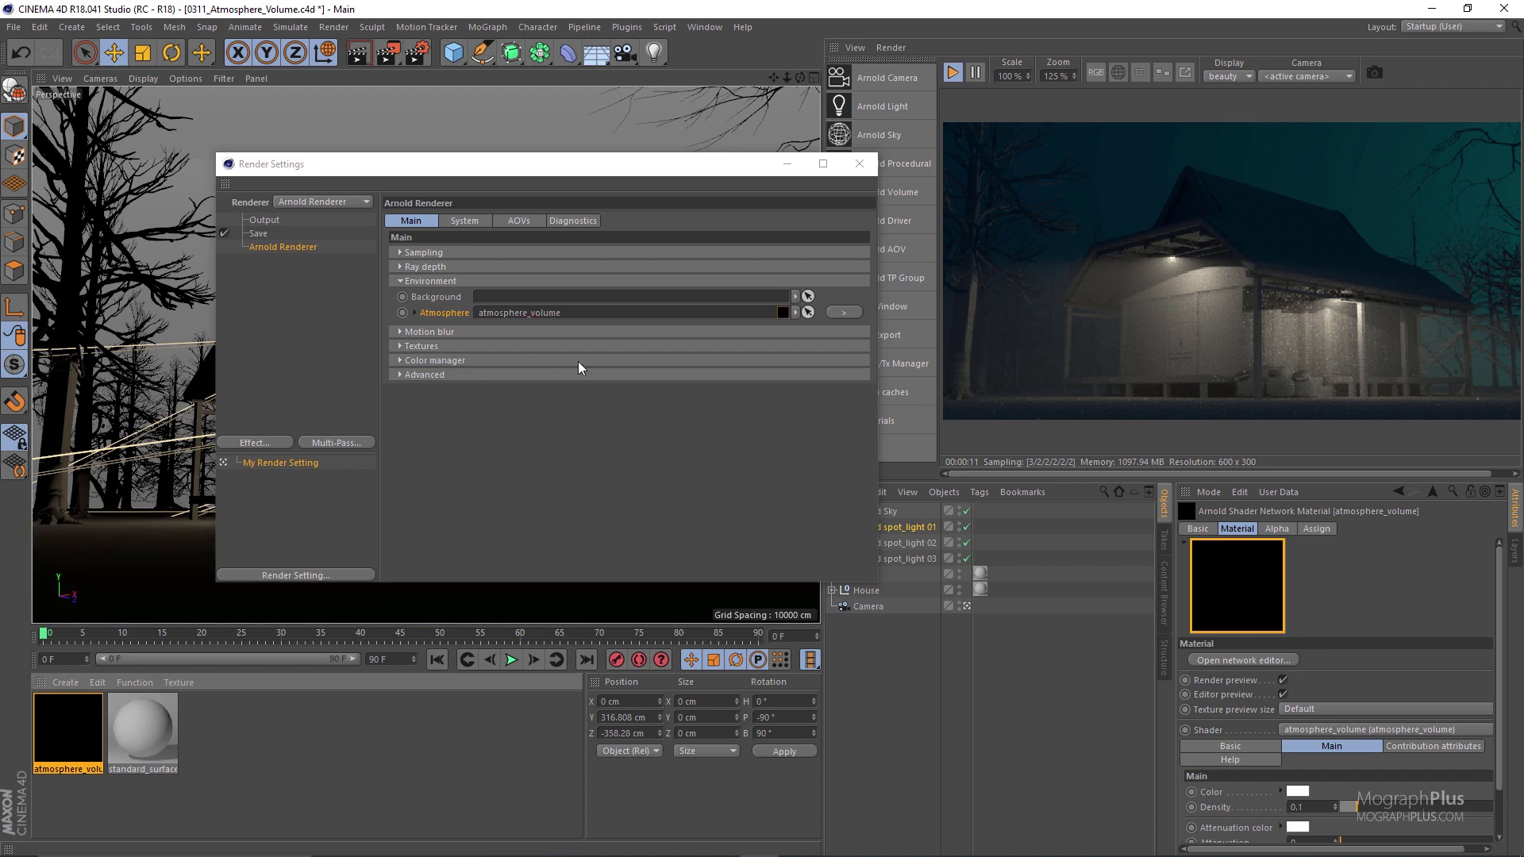
left_click(951, 74)
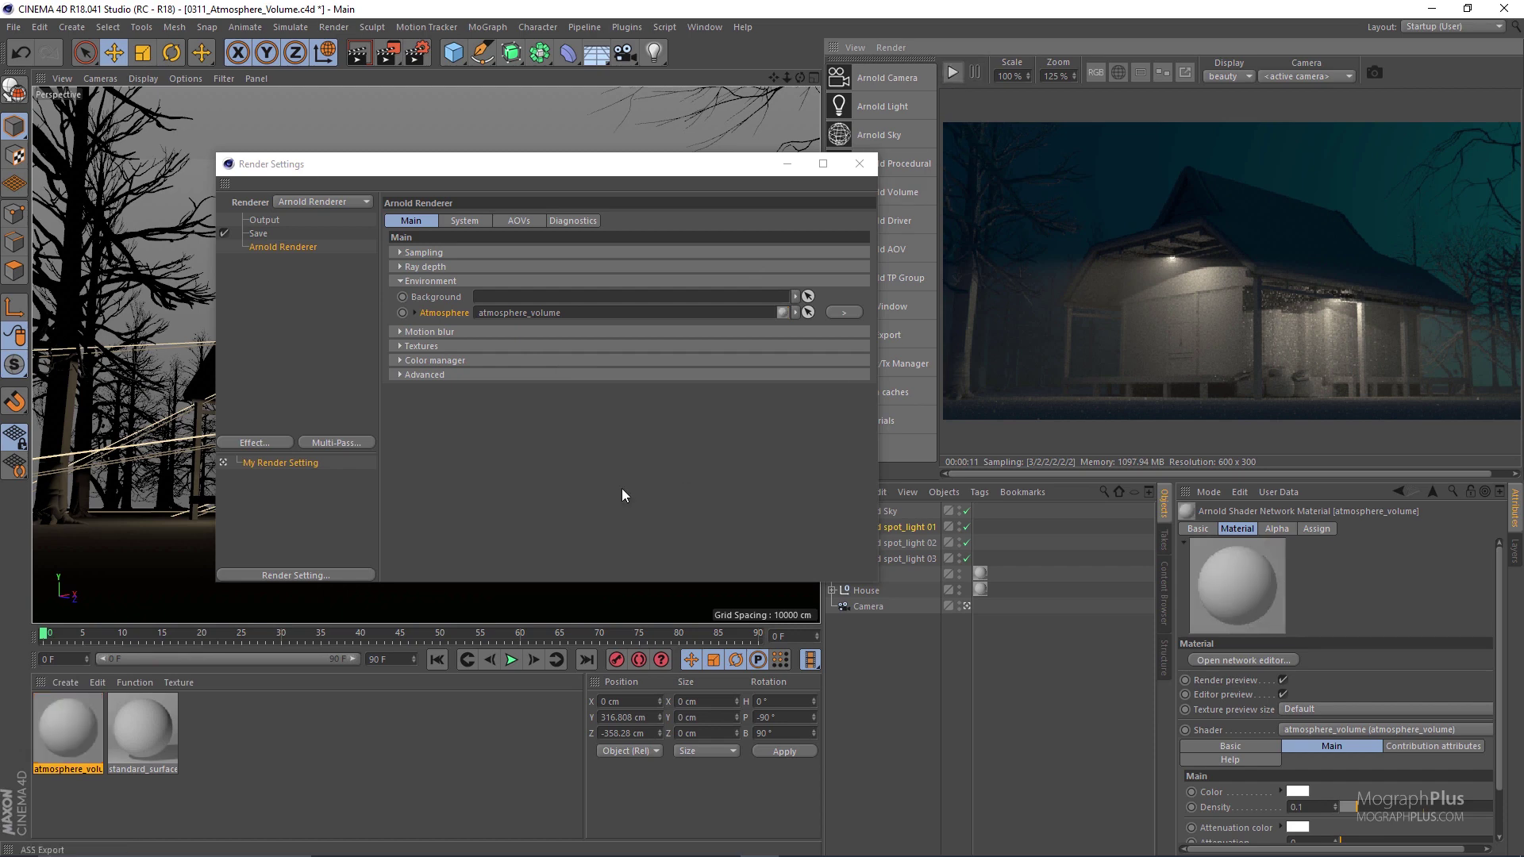
Create a new atmosphere_volume_01 material and link it as the render atmosphere
left_click(65, 683)
mouse_move(138, 738)
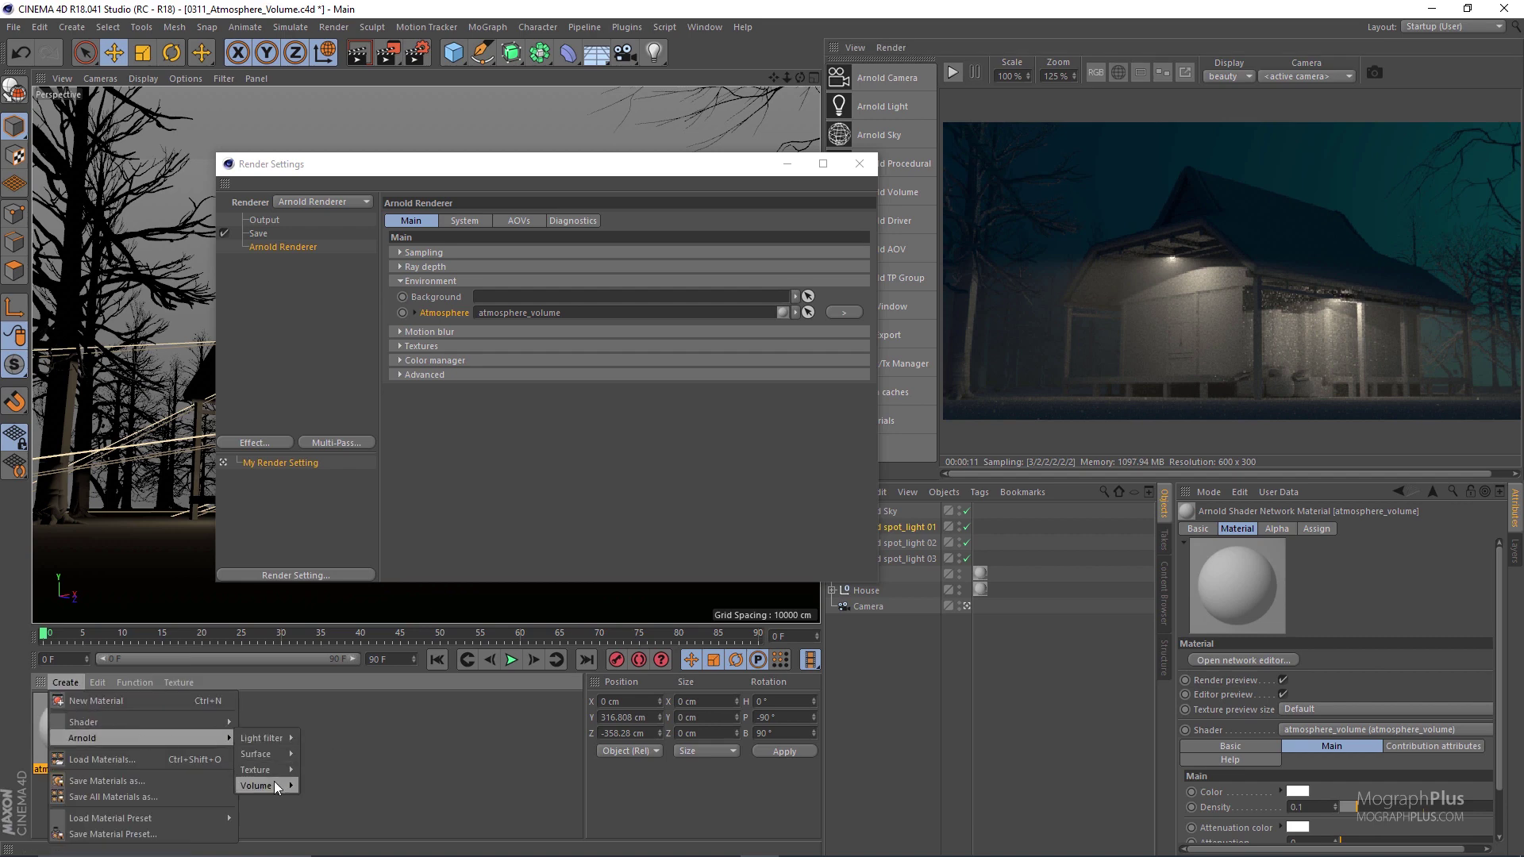
mouse_move(276, 785)
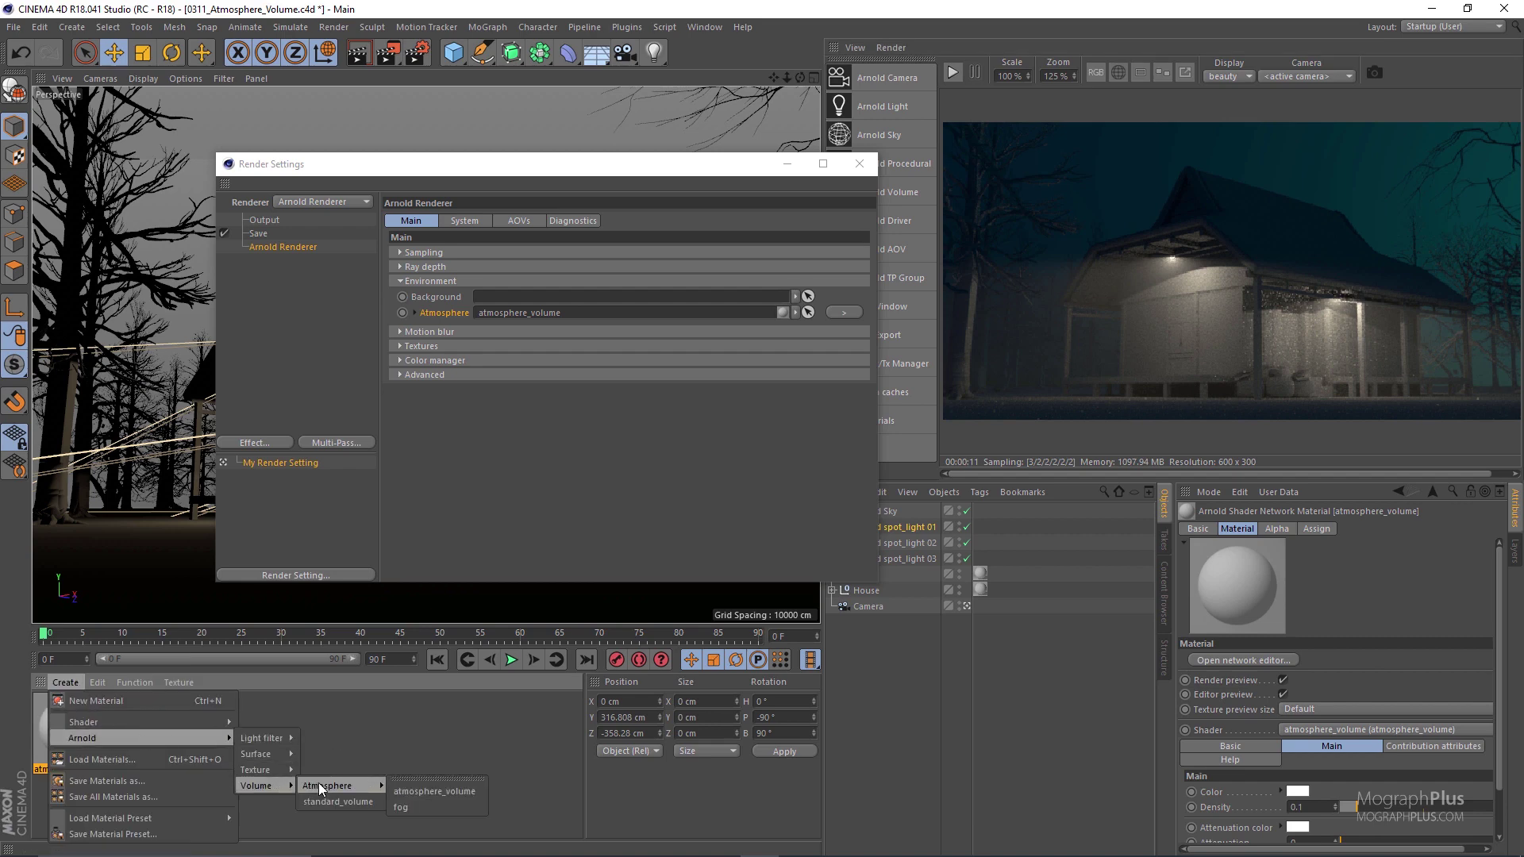
left_click(467, 792)
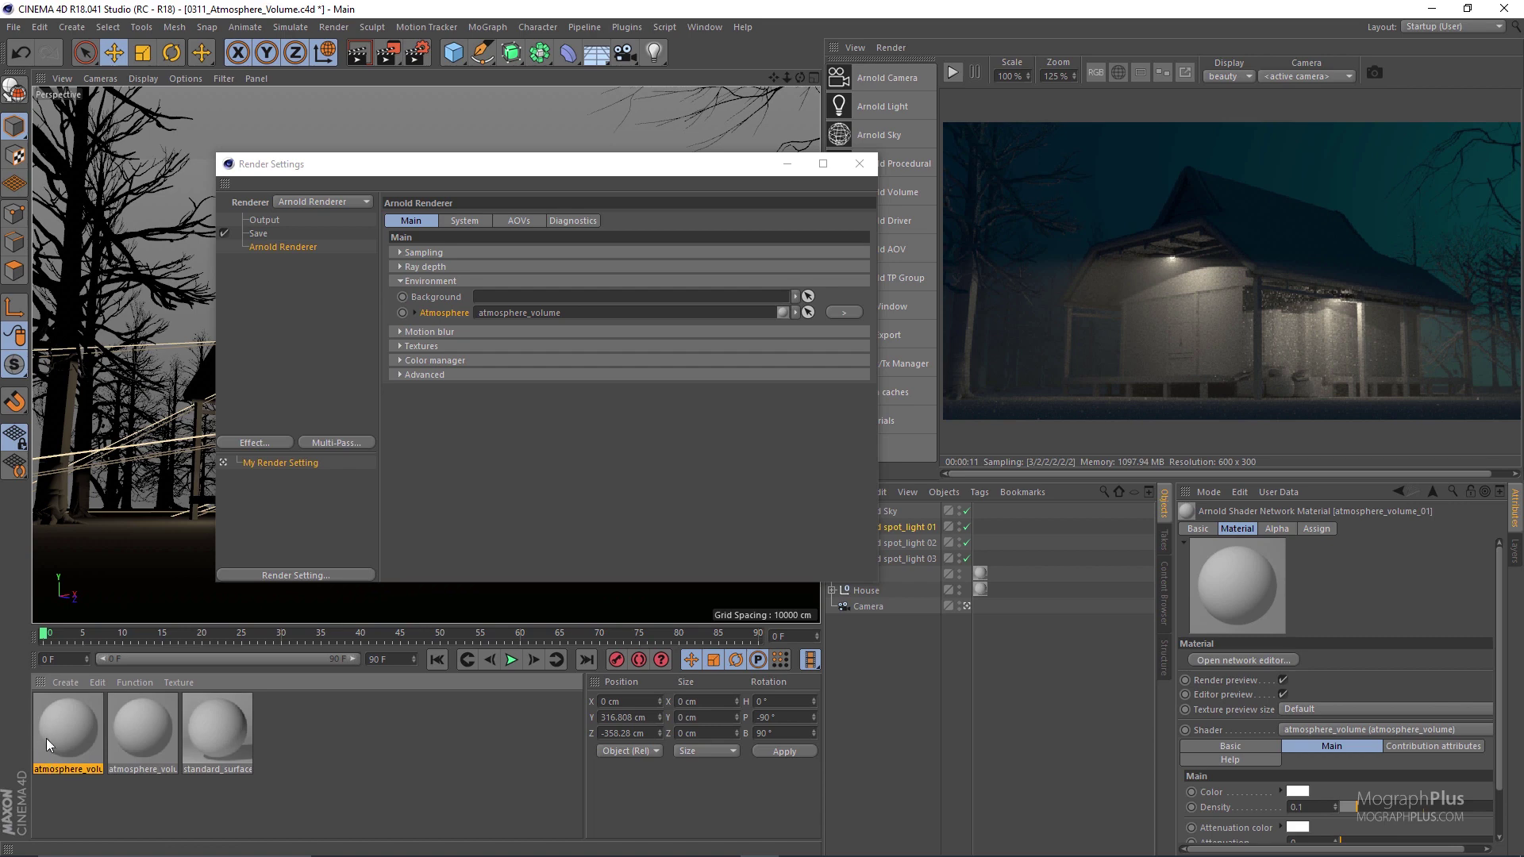
left_click_drag(63, 727, 548, 319)
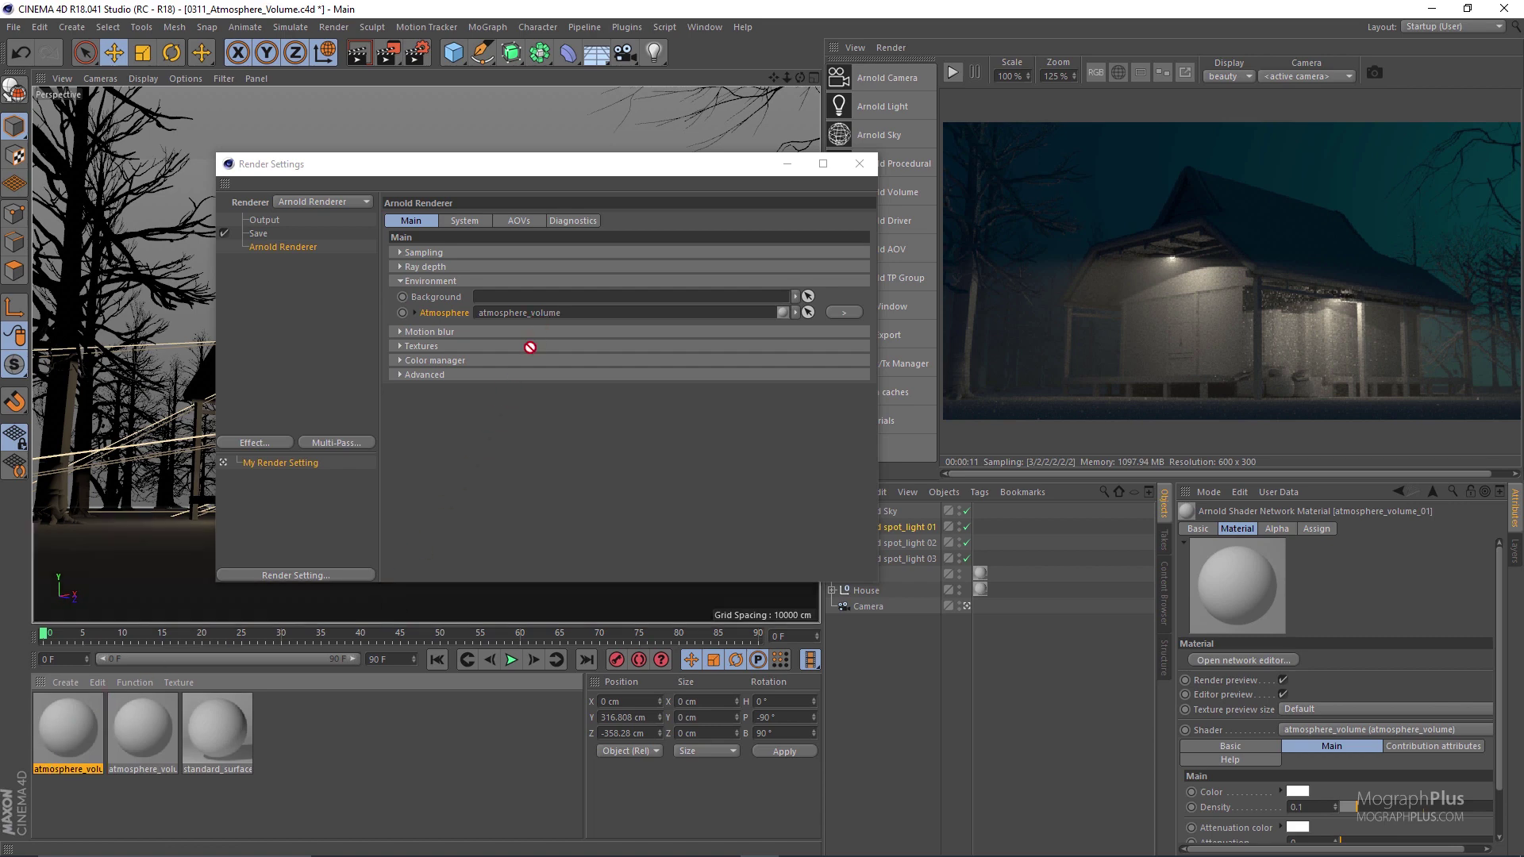
Delete the extra atmosphere_volume material, close Render Settings, and select the remaining material
left_click_drag(341, 730, 58, 727)
left_click(87, 792)
left_click(75, 718)
key("Delete")
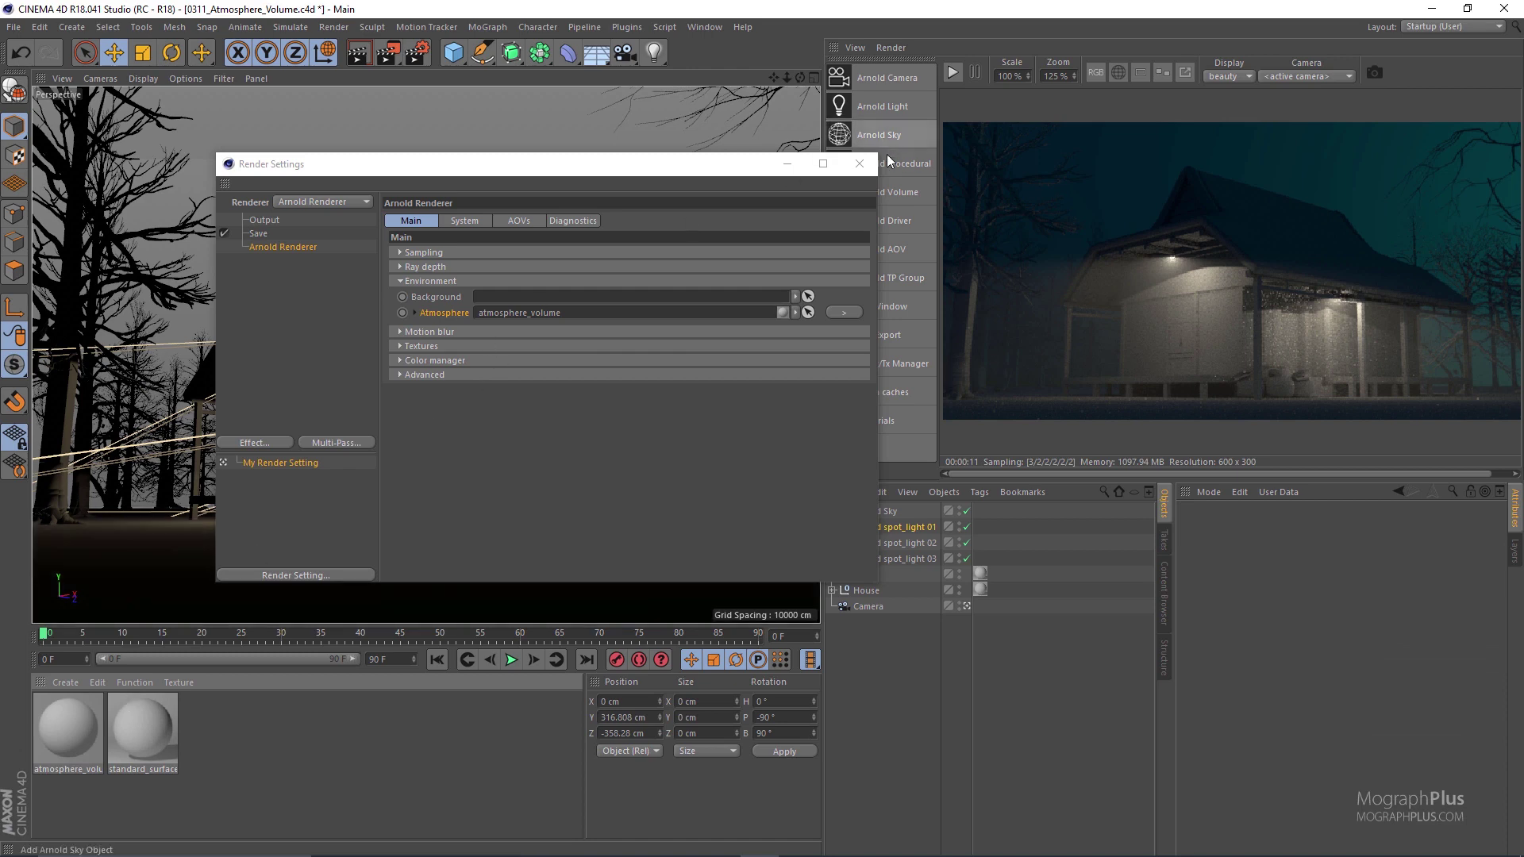
left_click(859, 163)
left_click(67, 741)
Open the atmosphere_volume material, restart the preview, and test fog Density at 0.34, 0.85 and 0.08
double_click(65, 736)
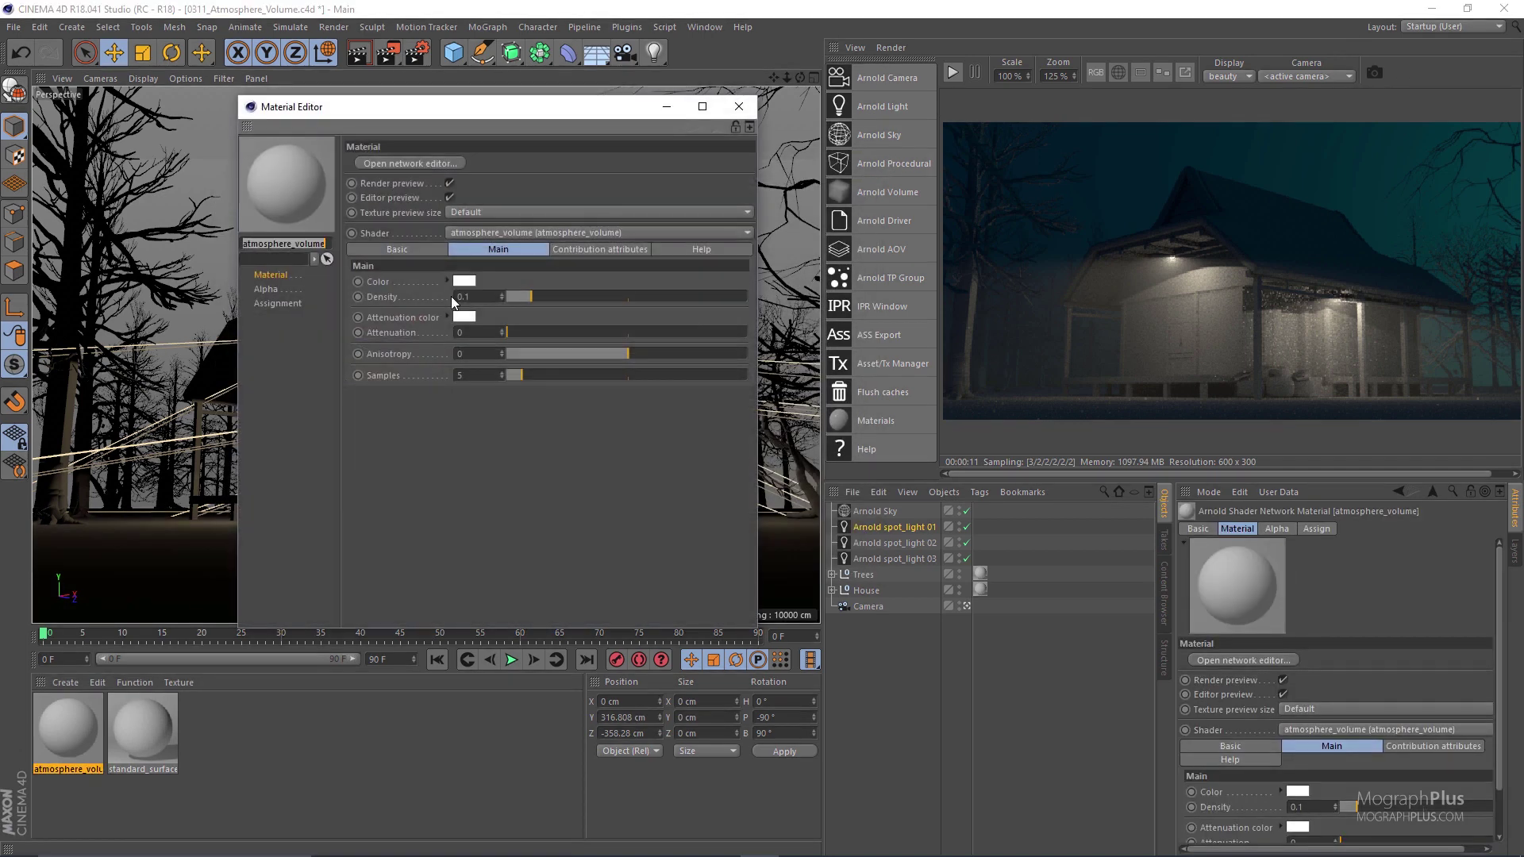
left_click(953, 73)
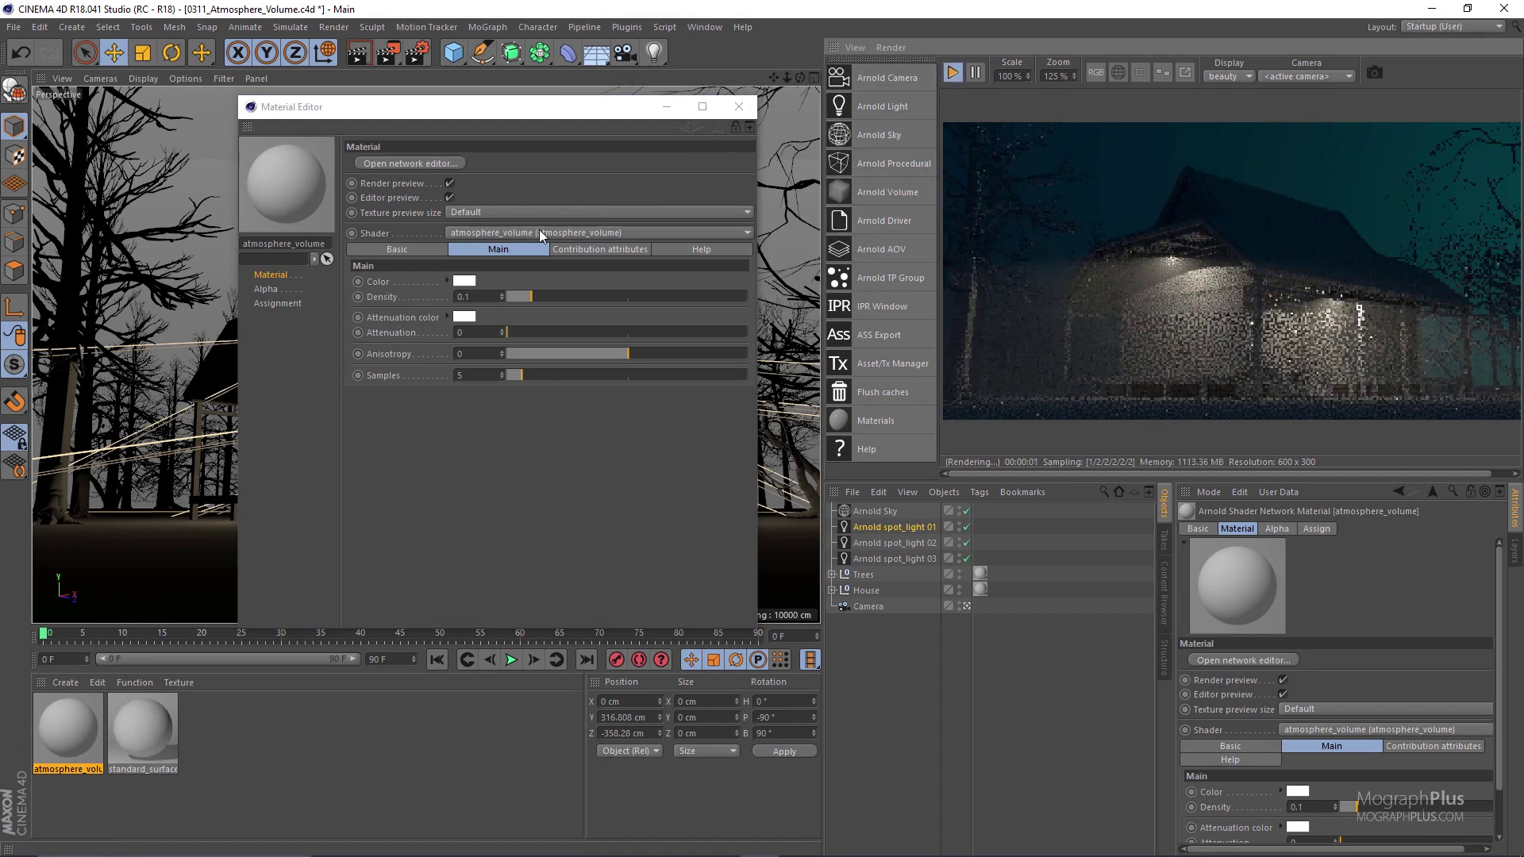
left_click(389, 300)
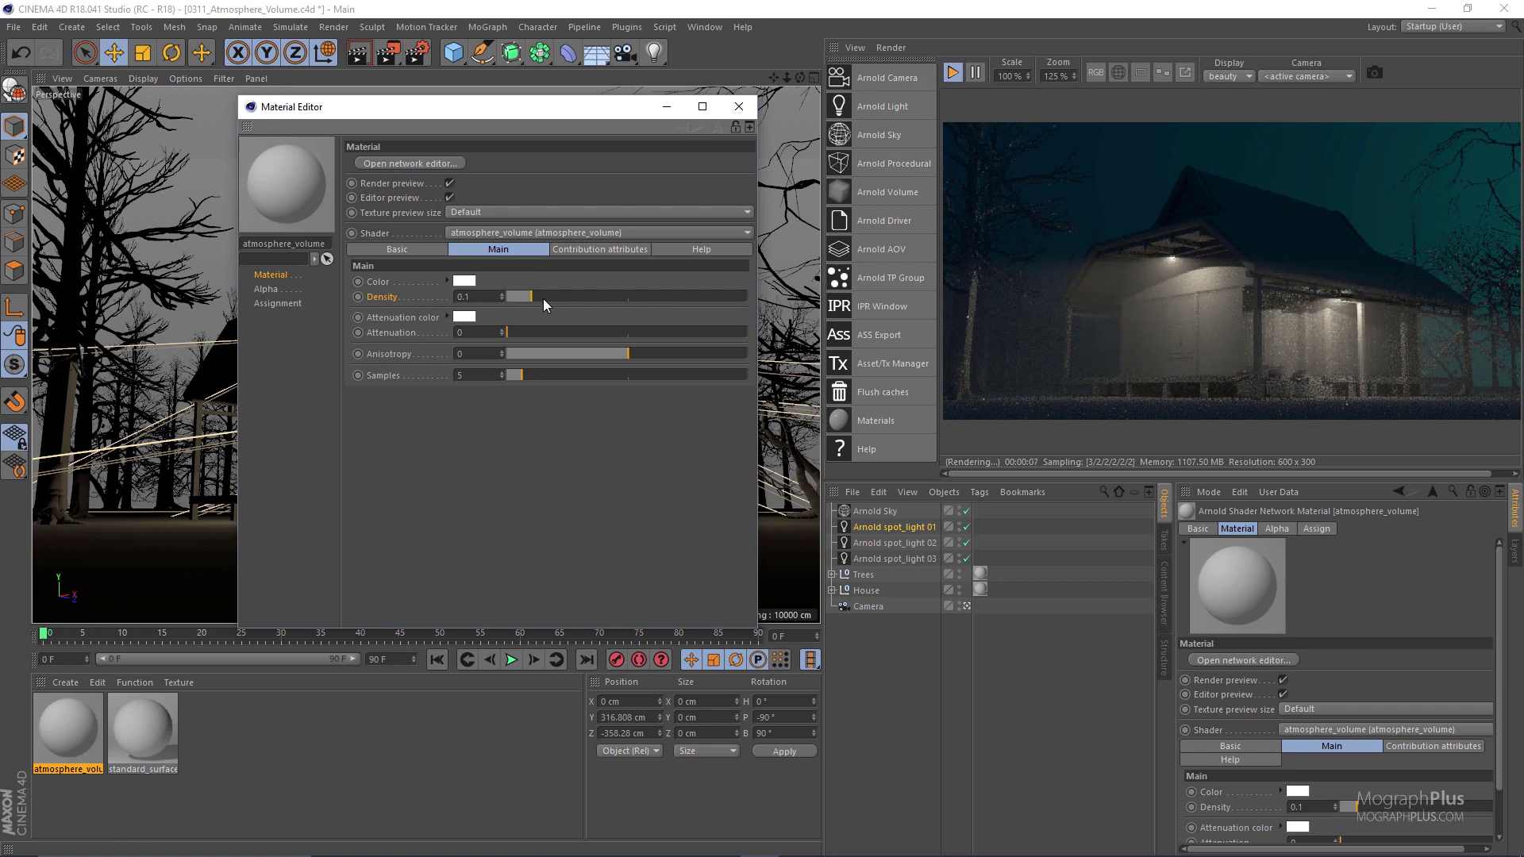
left_click_drag(609, 298, 592, 300)
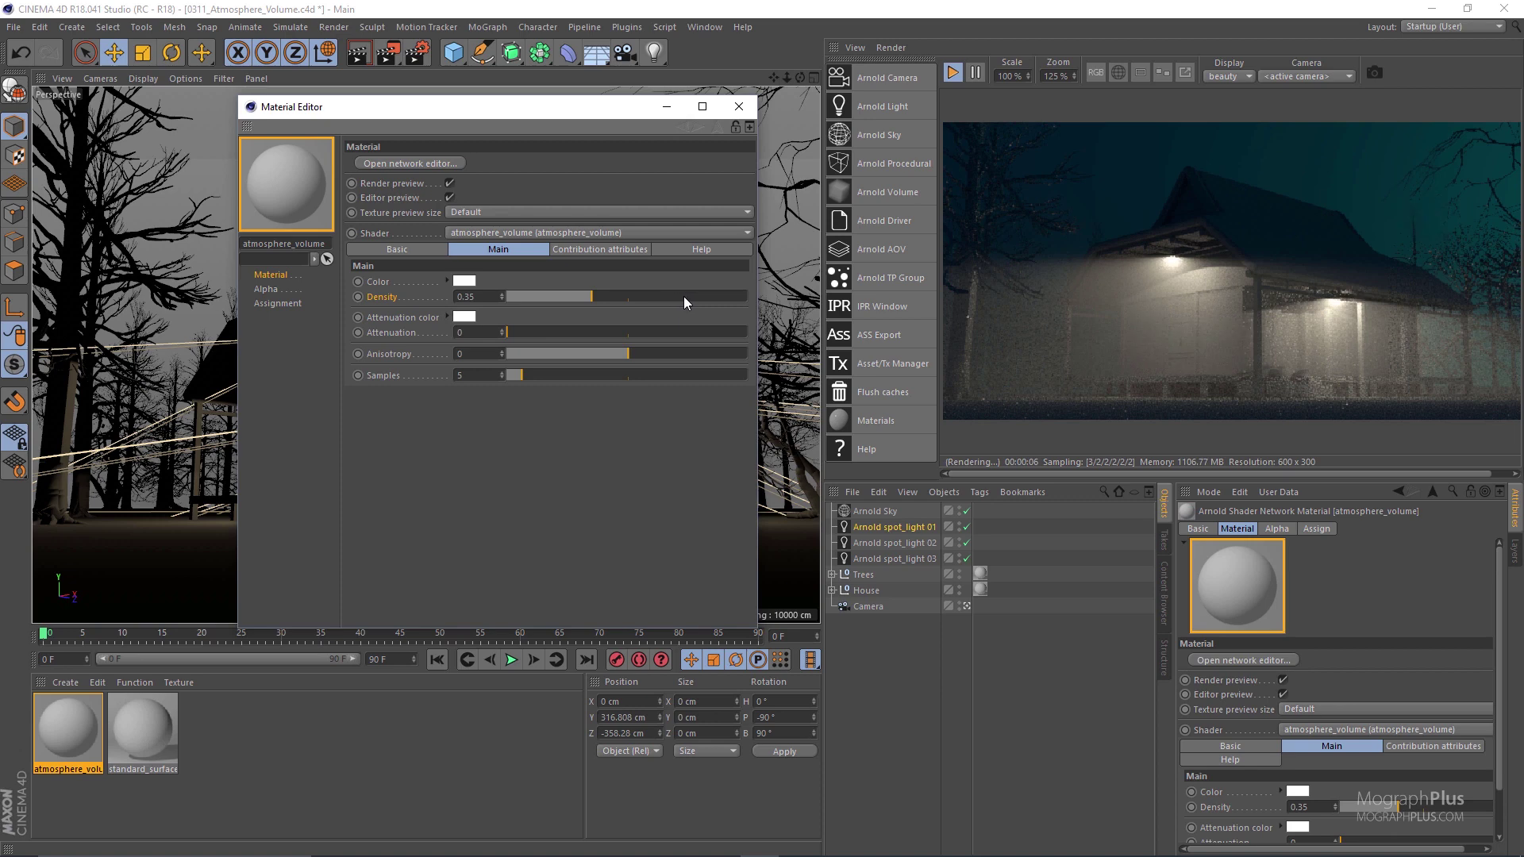
left_click_drag(691, 298, 732, 300)
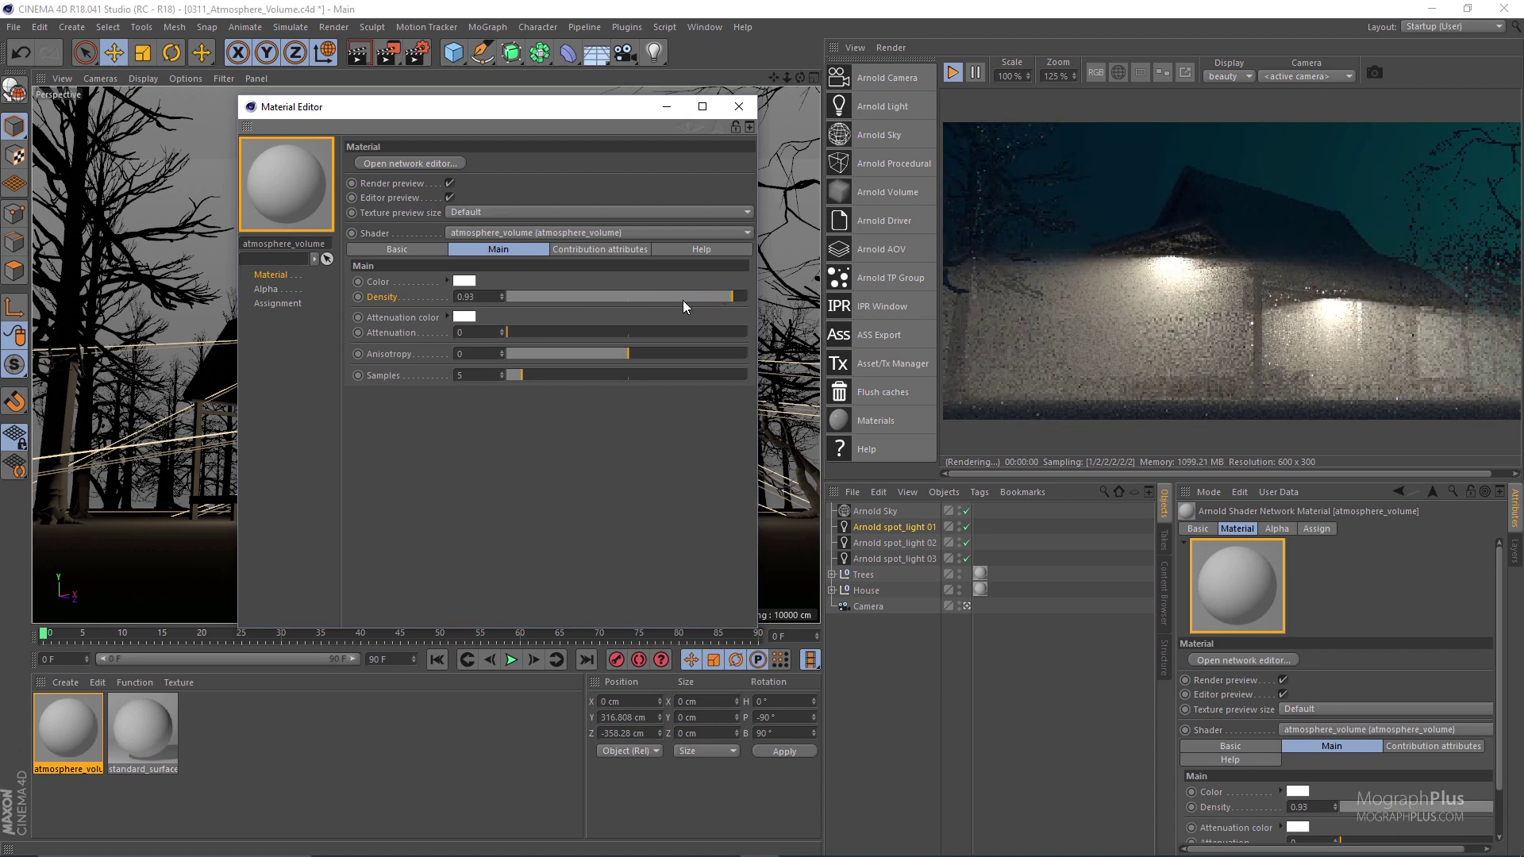
mouse_move(573, 300)
left_mouse_down()
mouse_move(526, 301)
mouse_move(590, 296)
left_mouse_up()
Settle Density at 0.35, then try a brown and a brightened purple (hue 266°) fog colour
left_click(462, 281)
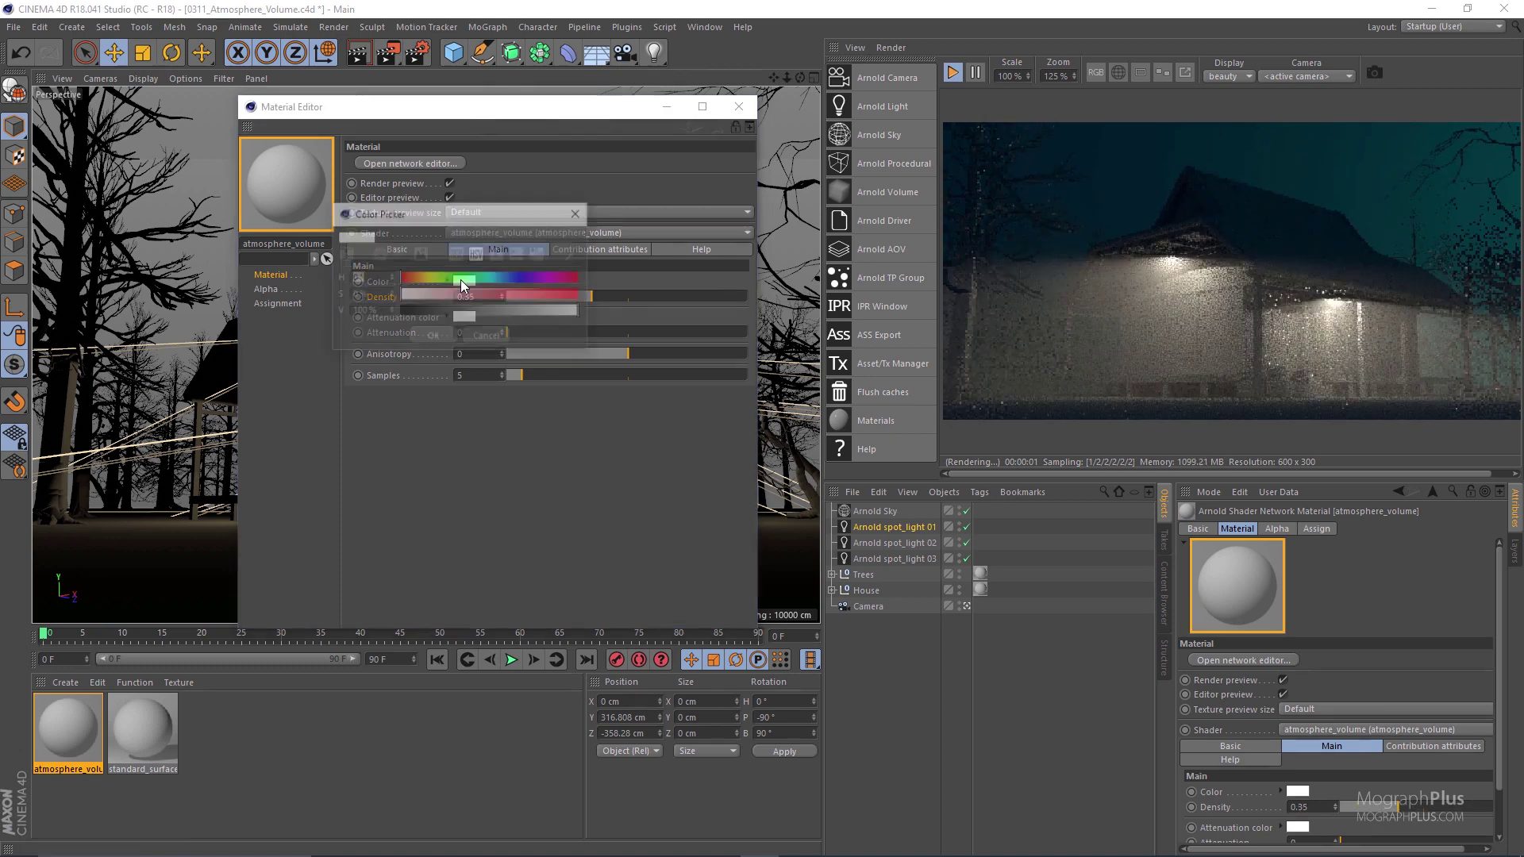
left_click_drag(495, 275, 536, 292)
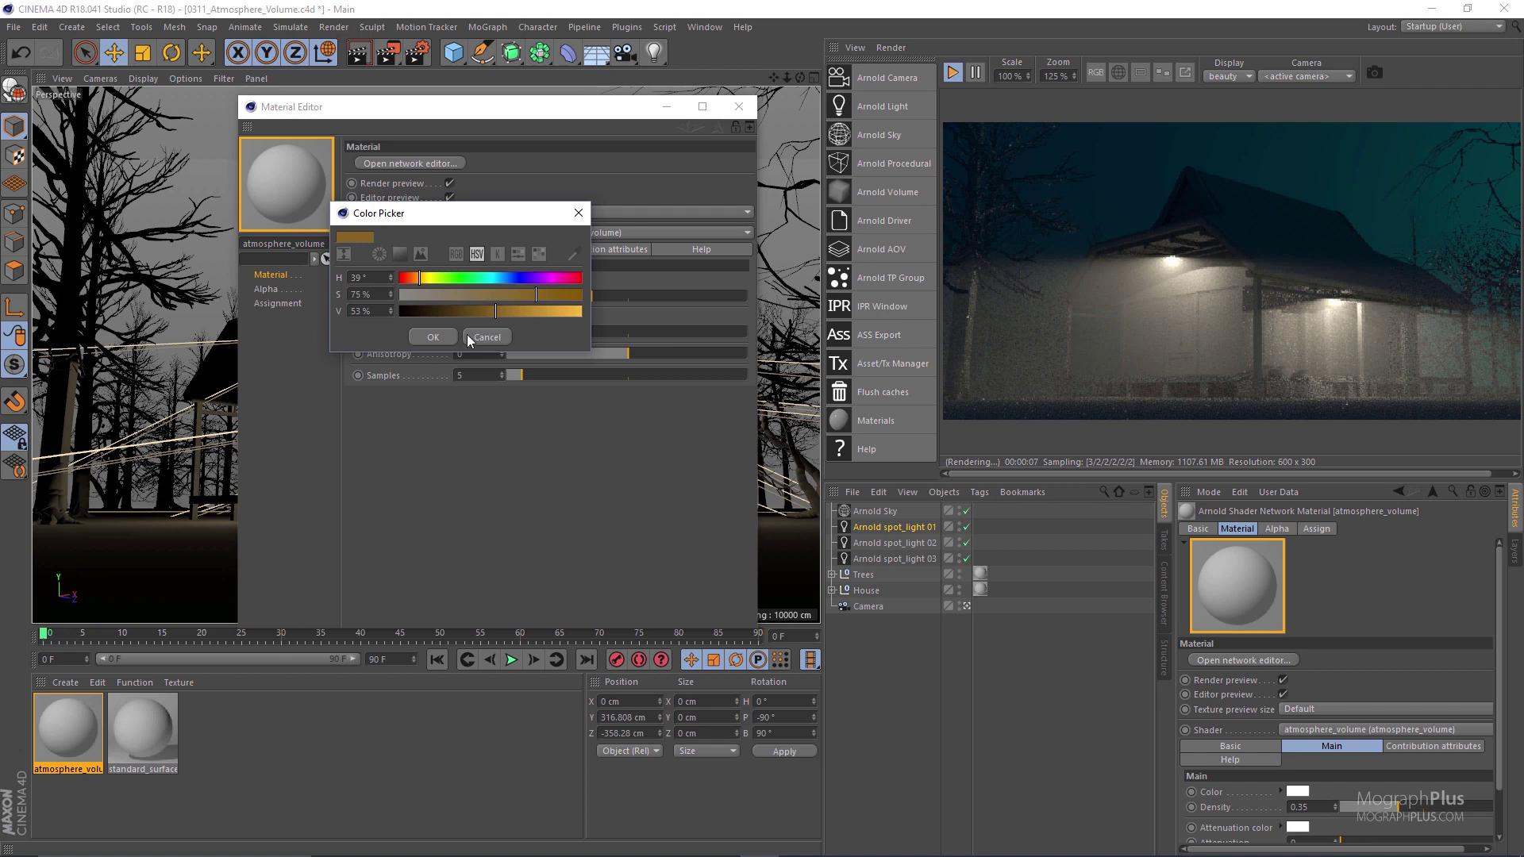
left_click(433, 337)
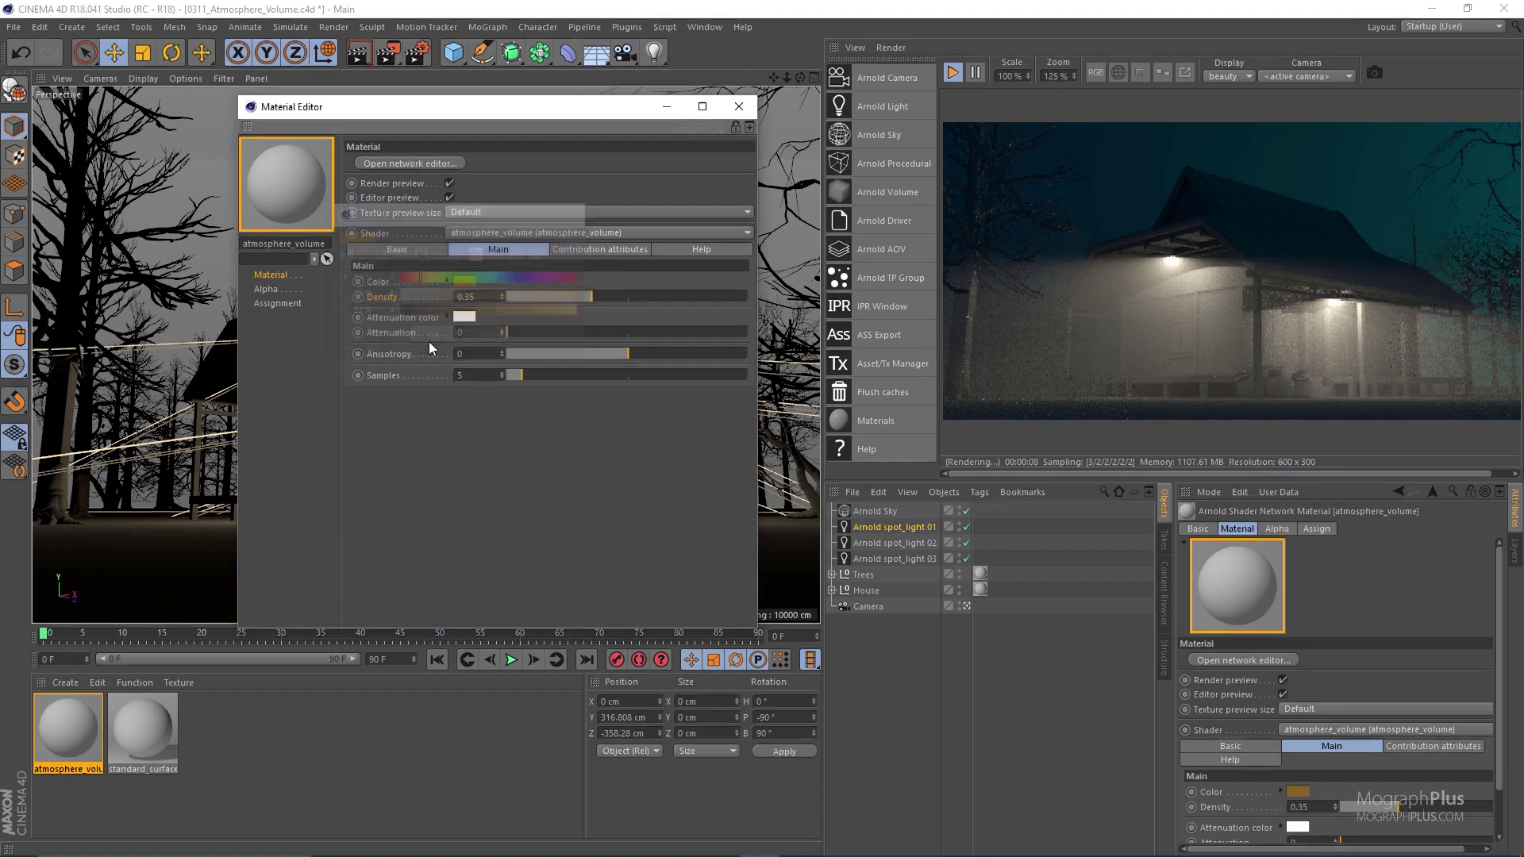
left_click(469, 319)
left_click_drag(526, 277, 543, 279)
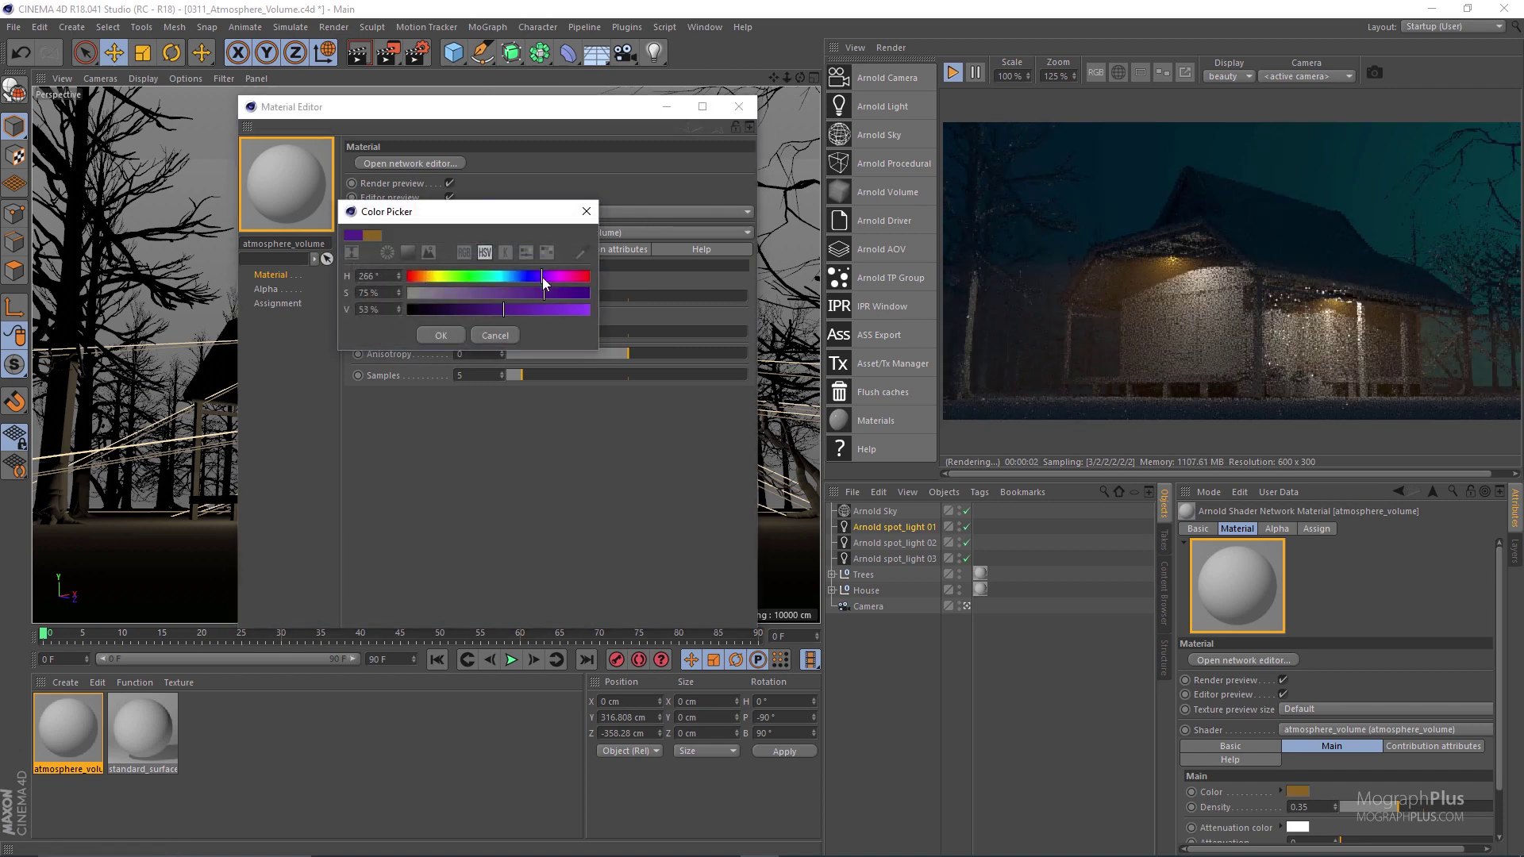
left_click(562, 311)
left_click(444, 335)
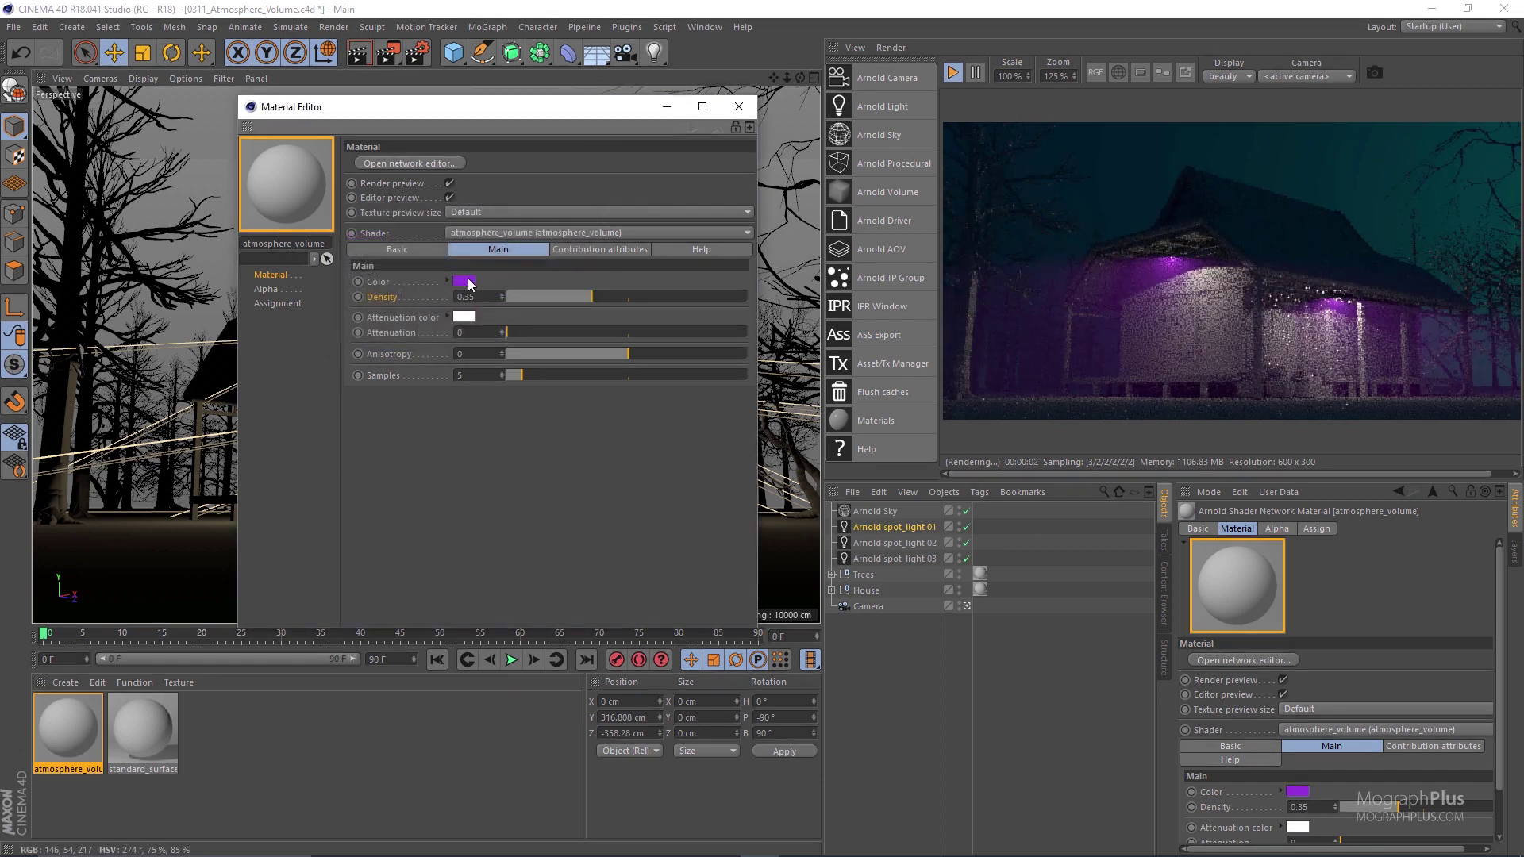
Try a dark blue fog colour (hue 202°, 34% brightness), then reset Color to default white
left_click(468, 282)
left_click(511, 276)
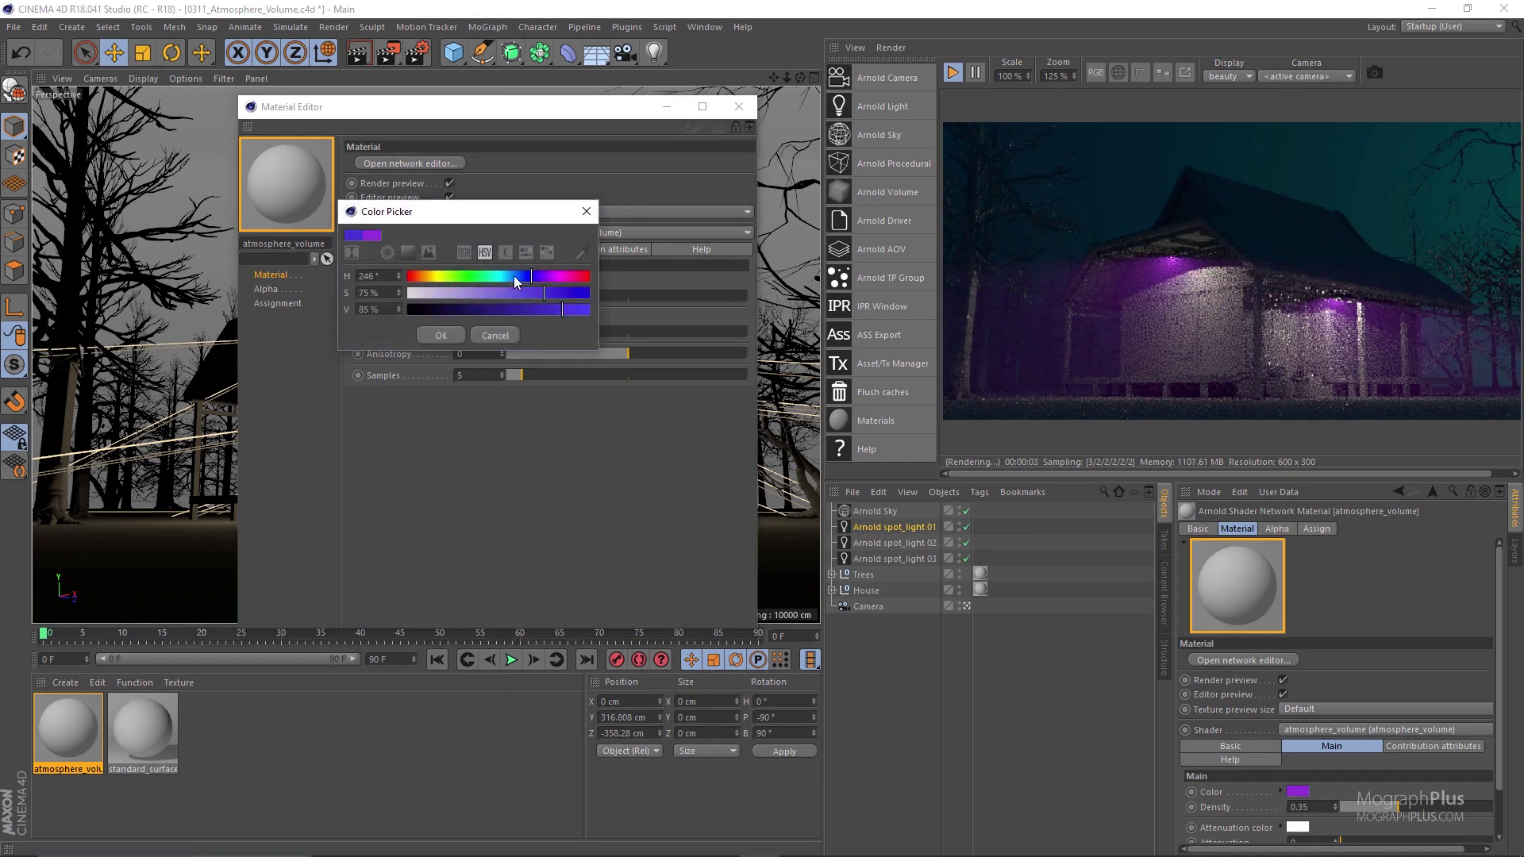
left_click(469, 309)
left_click(586, 293)
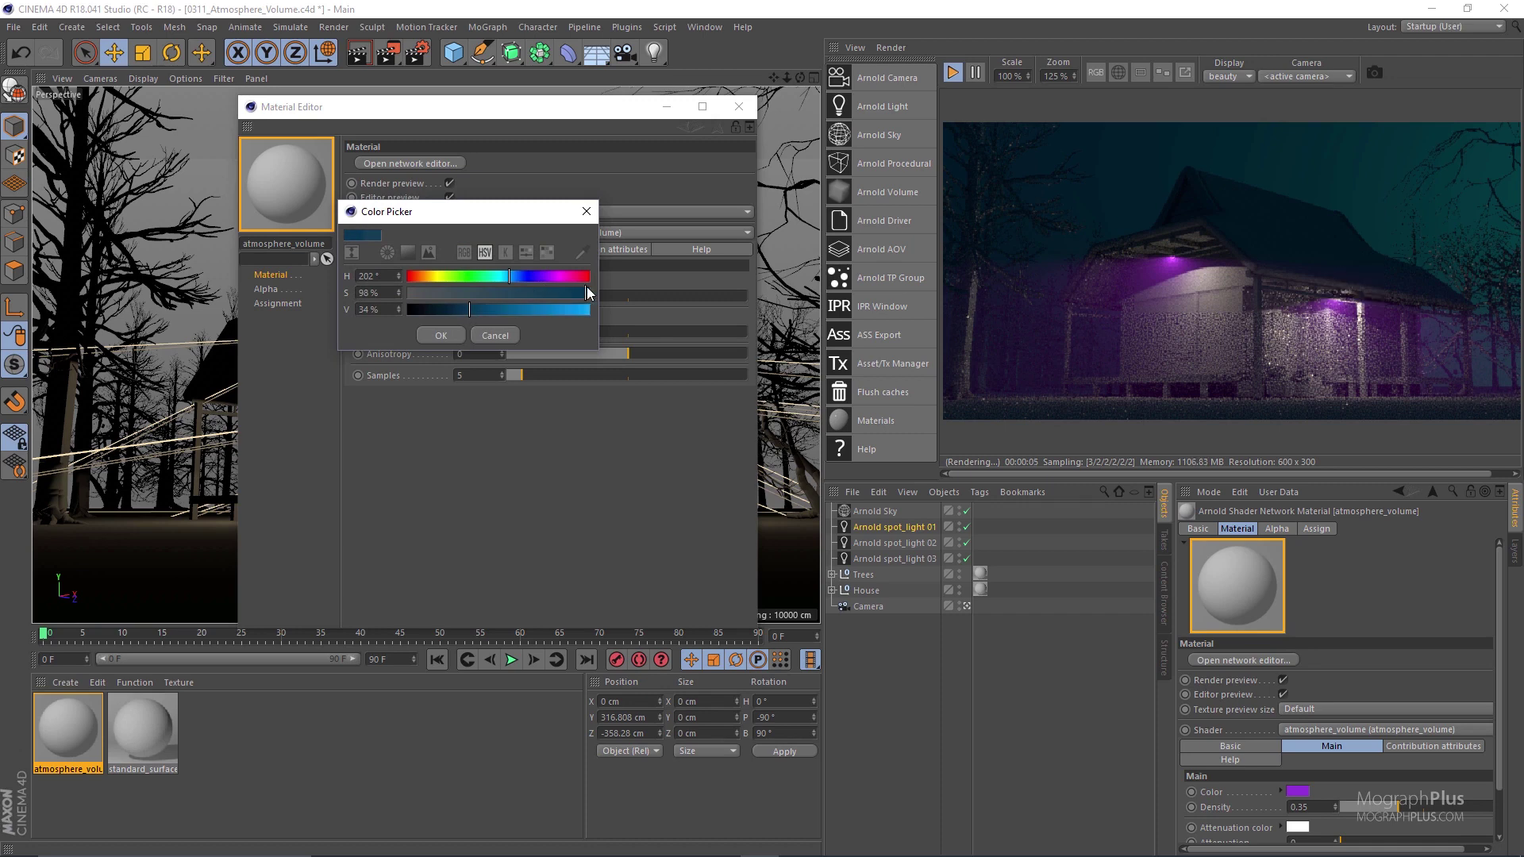
left_click(447, 335)
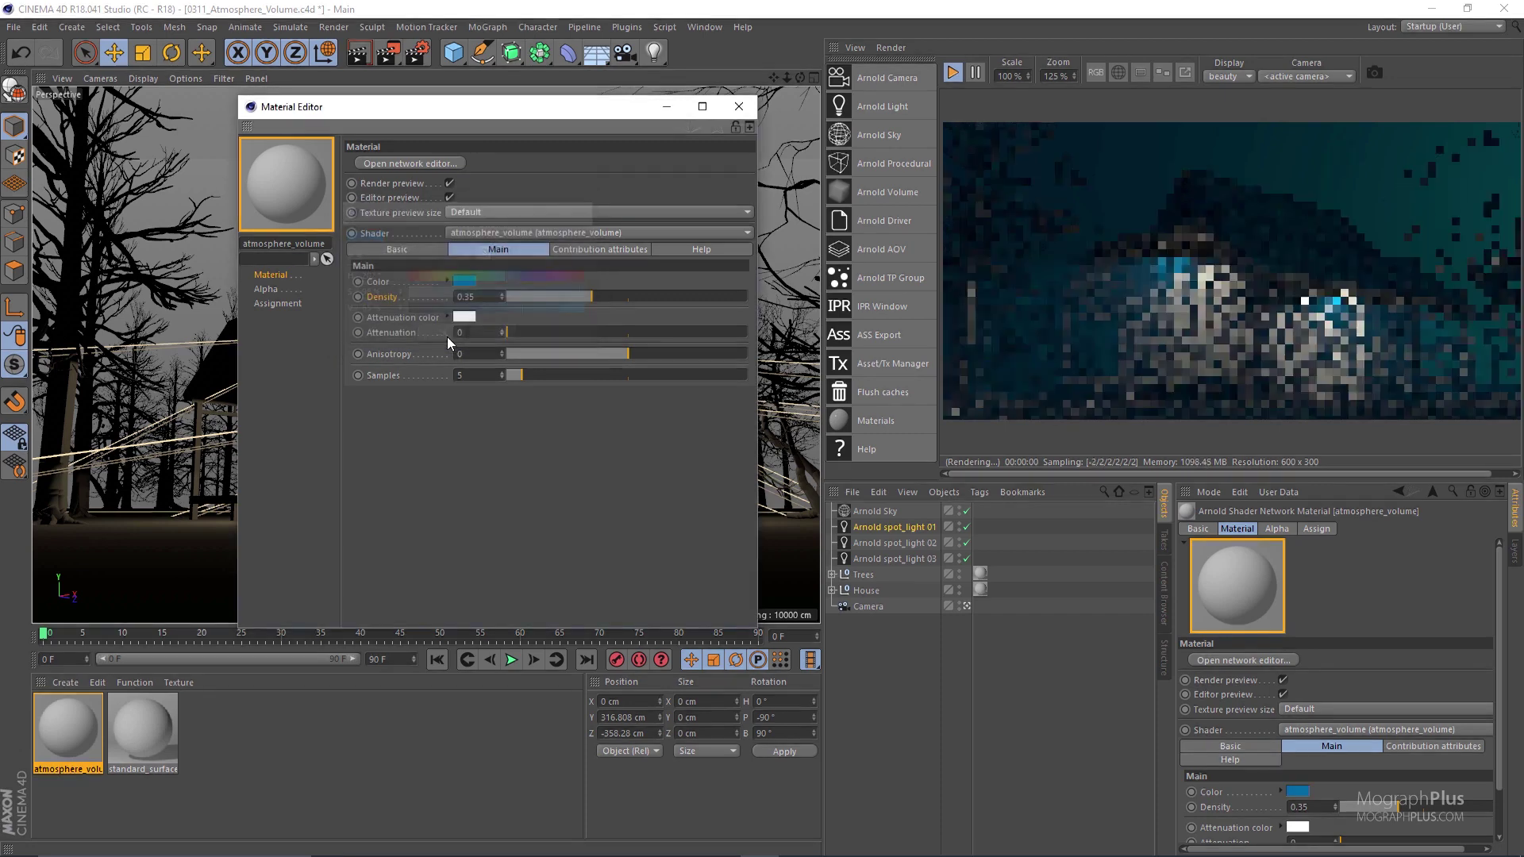
right_click(379, 283)
left_click(451, 395)
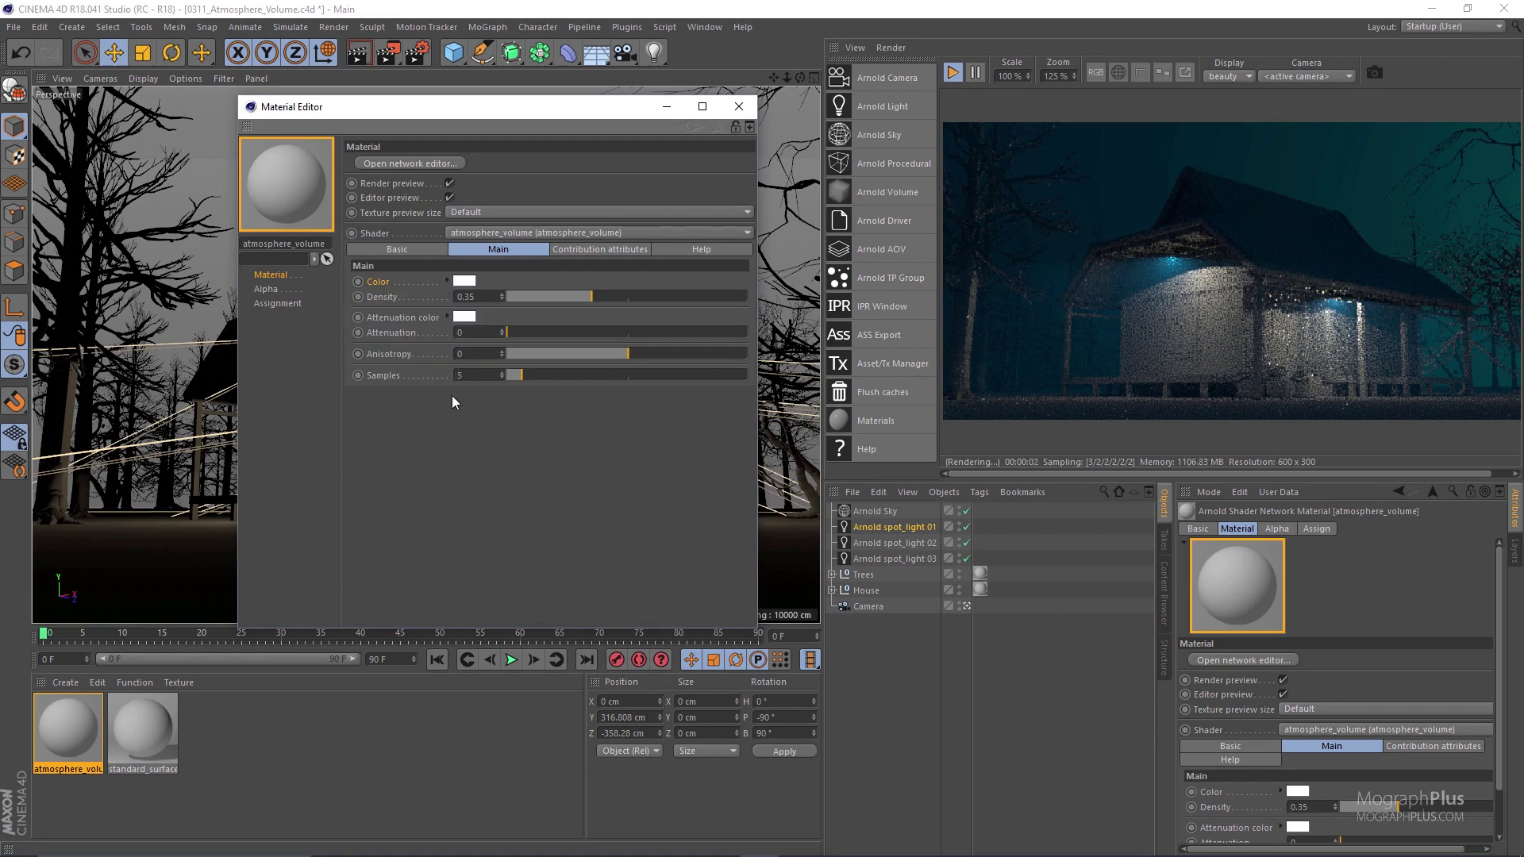
Add a noise node in the shader network and wire its output into atmosphere_volume's Color
left_click(426, 163)
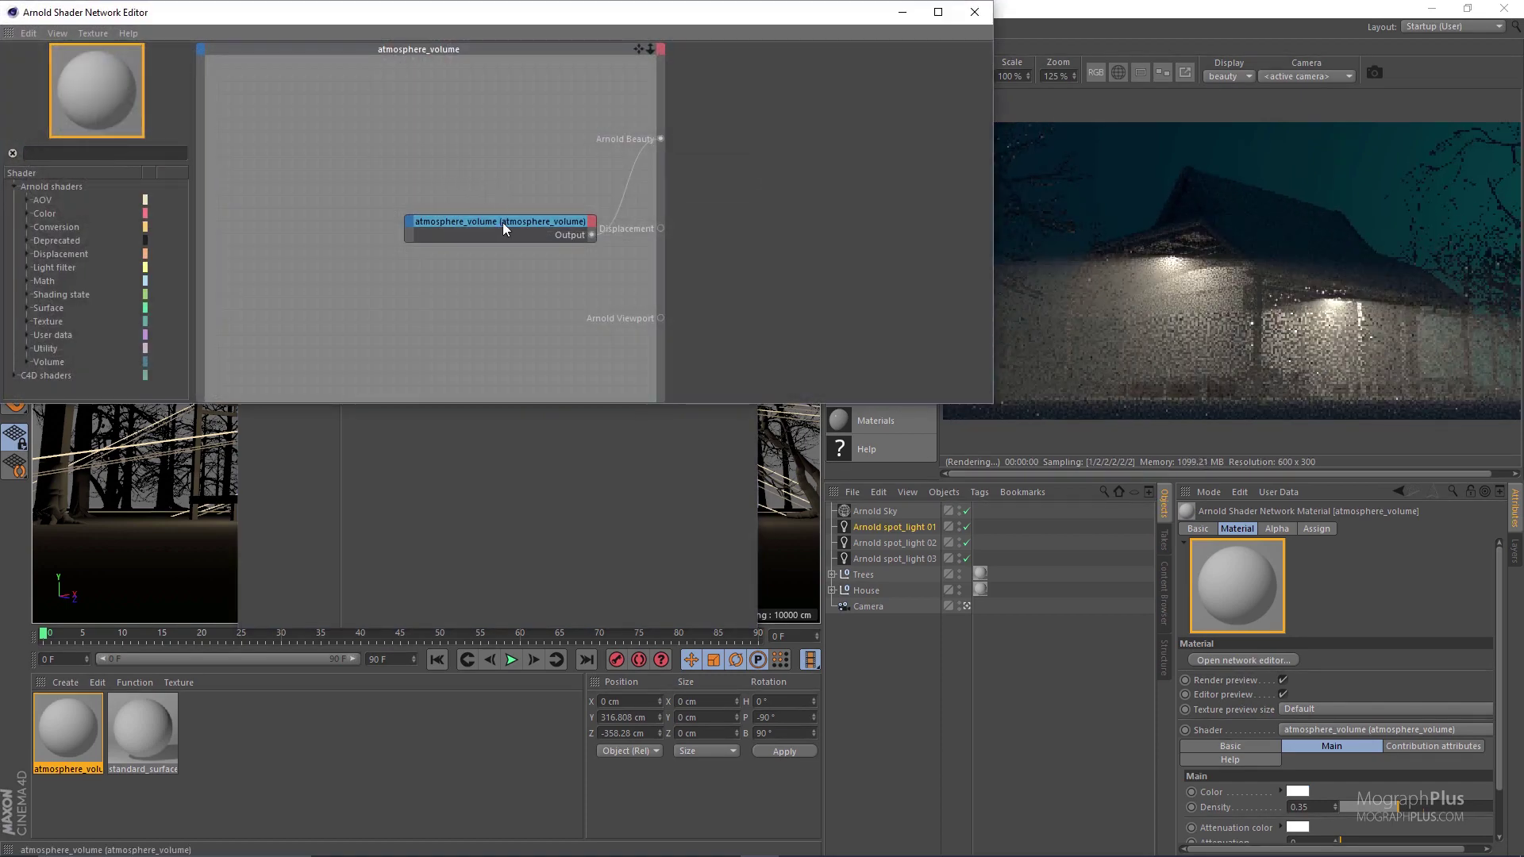
left_click_drag(502, 222, 490, 147)
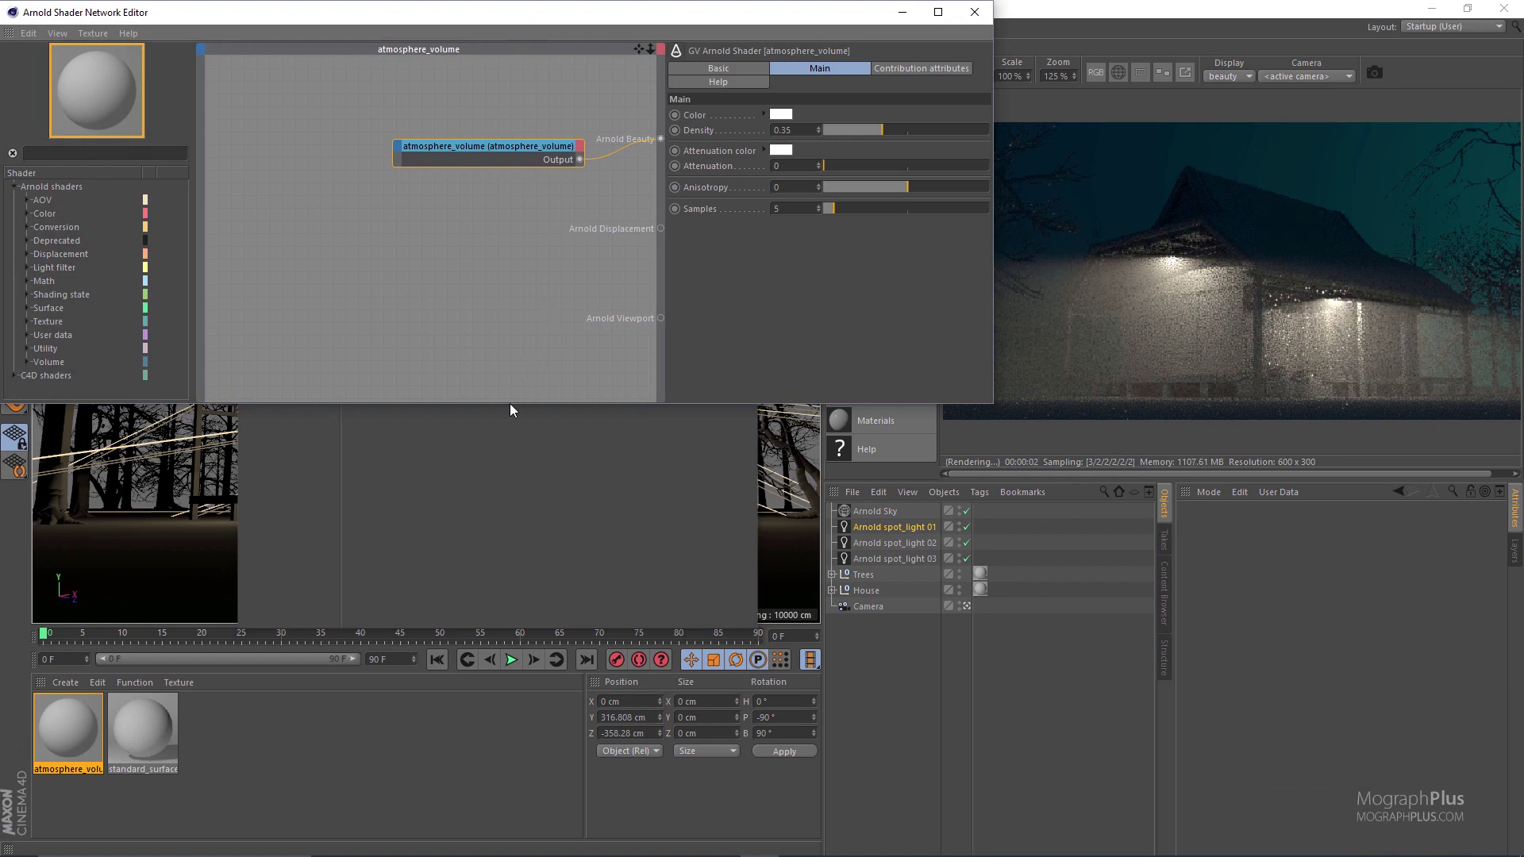
left_click_drag(508, 404, 492, 549)
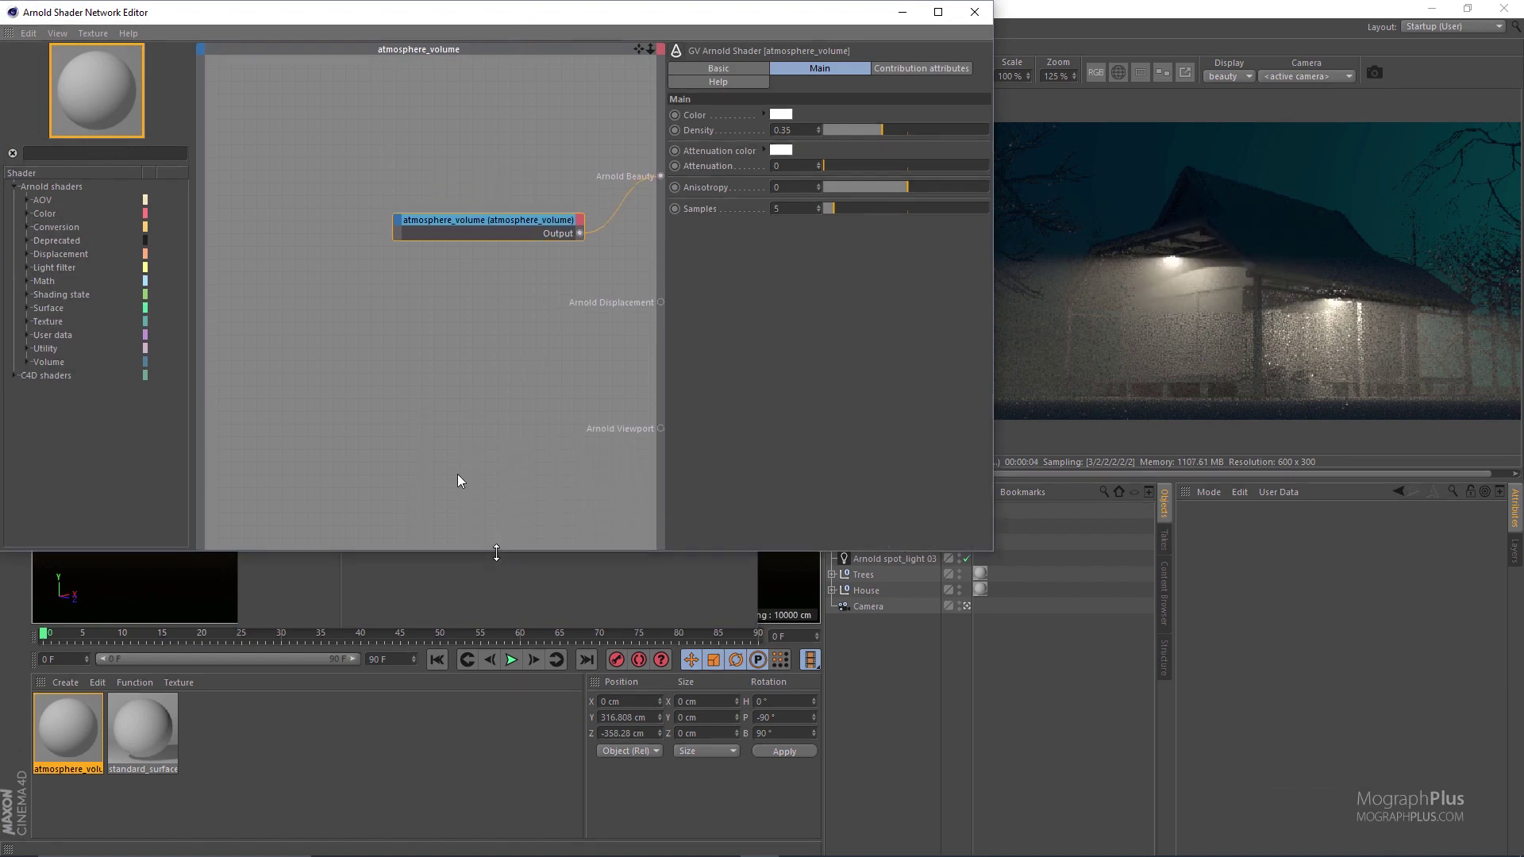
type("nois")
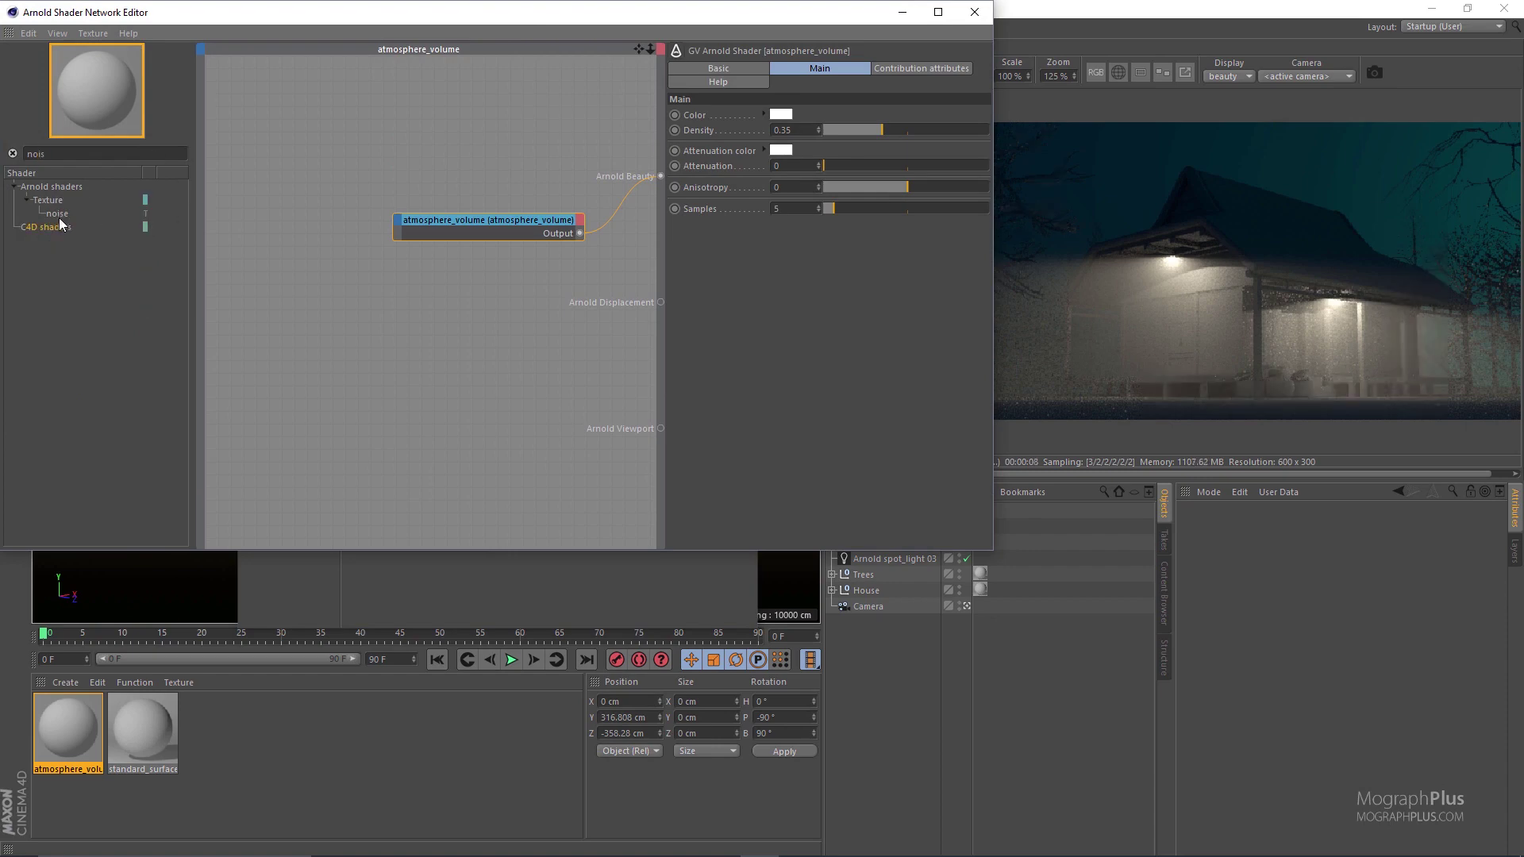
left_click_drag(64, 214, 236, 227)
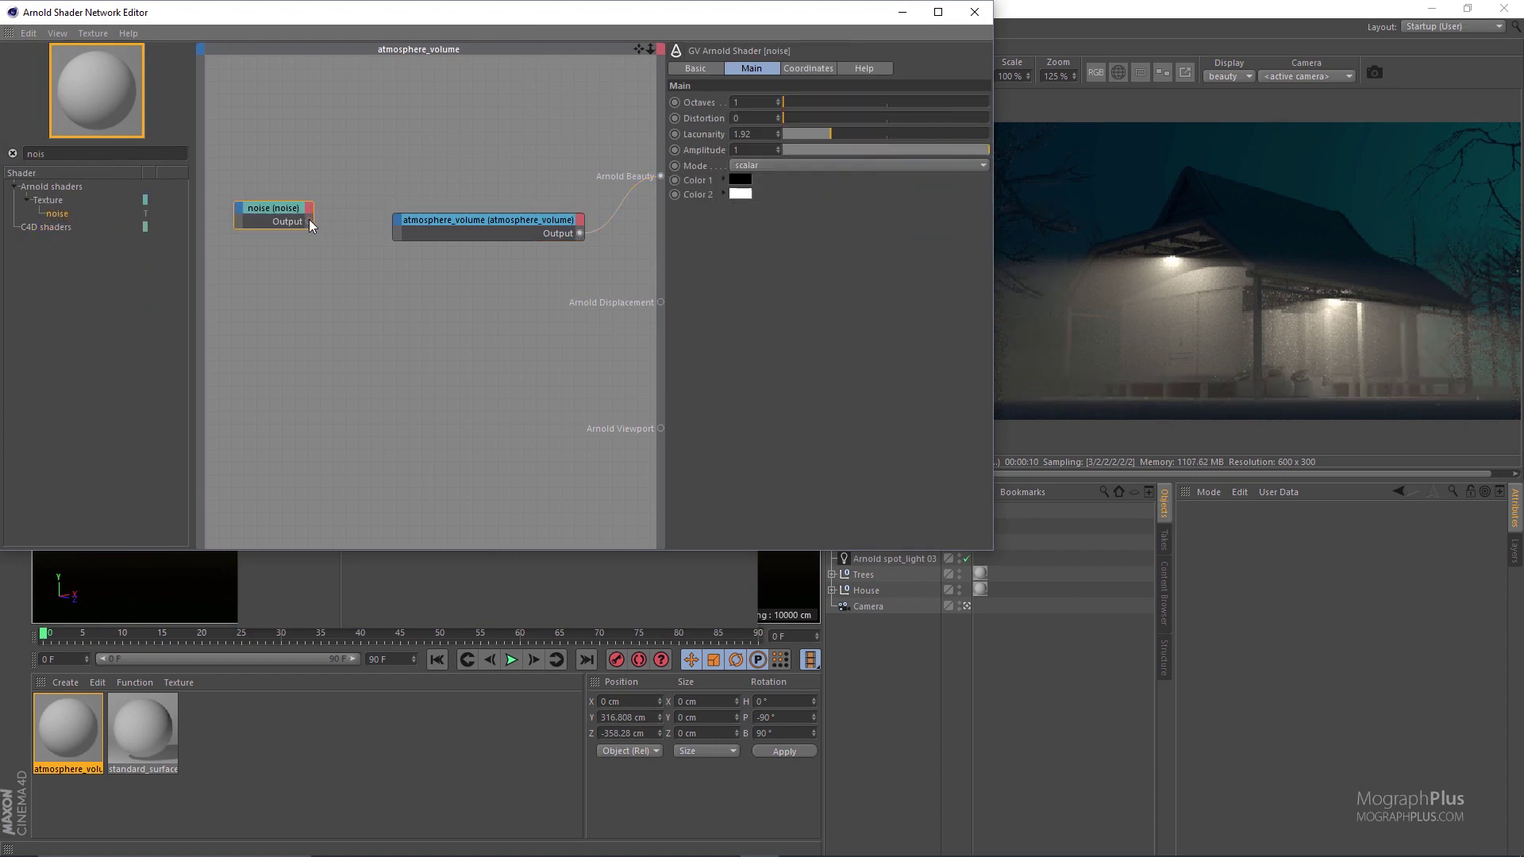
left_click_drag(309, 222, 402, 227)
mouse_move(452, 231)
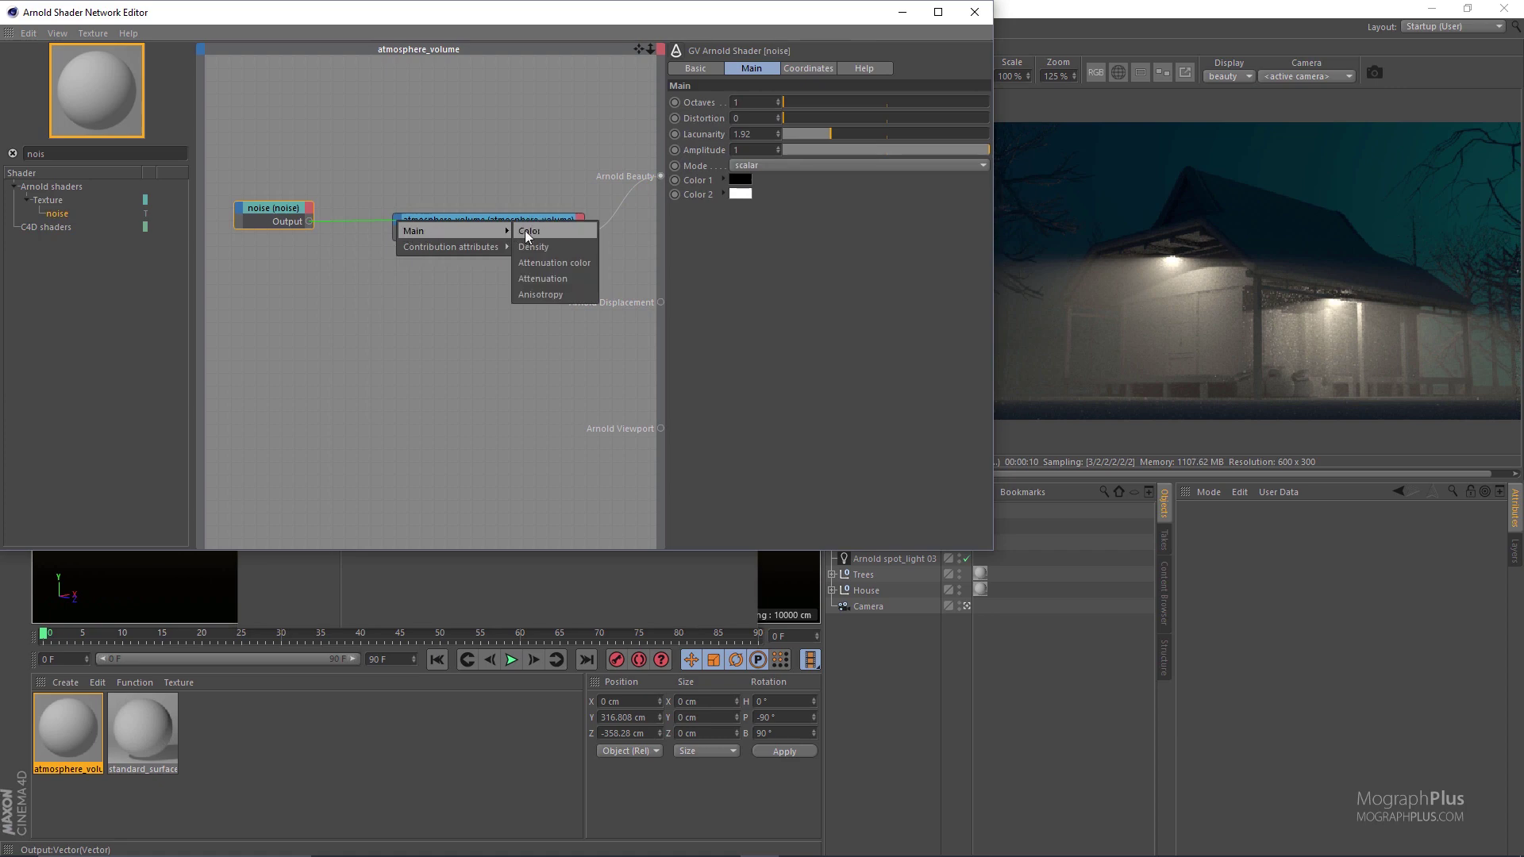
left_click(544, 230)
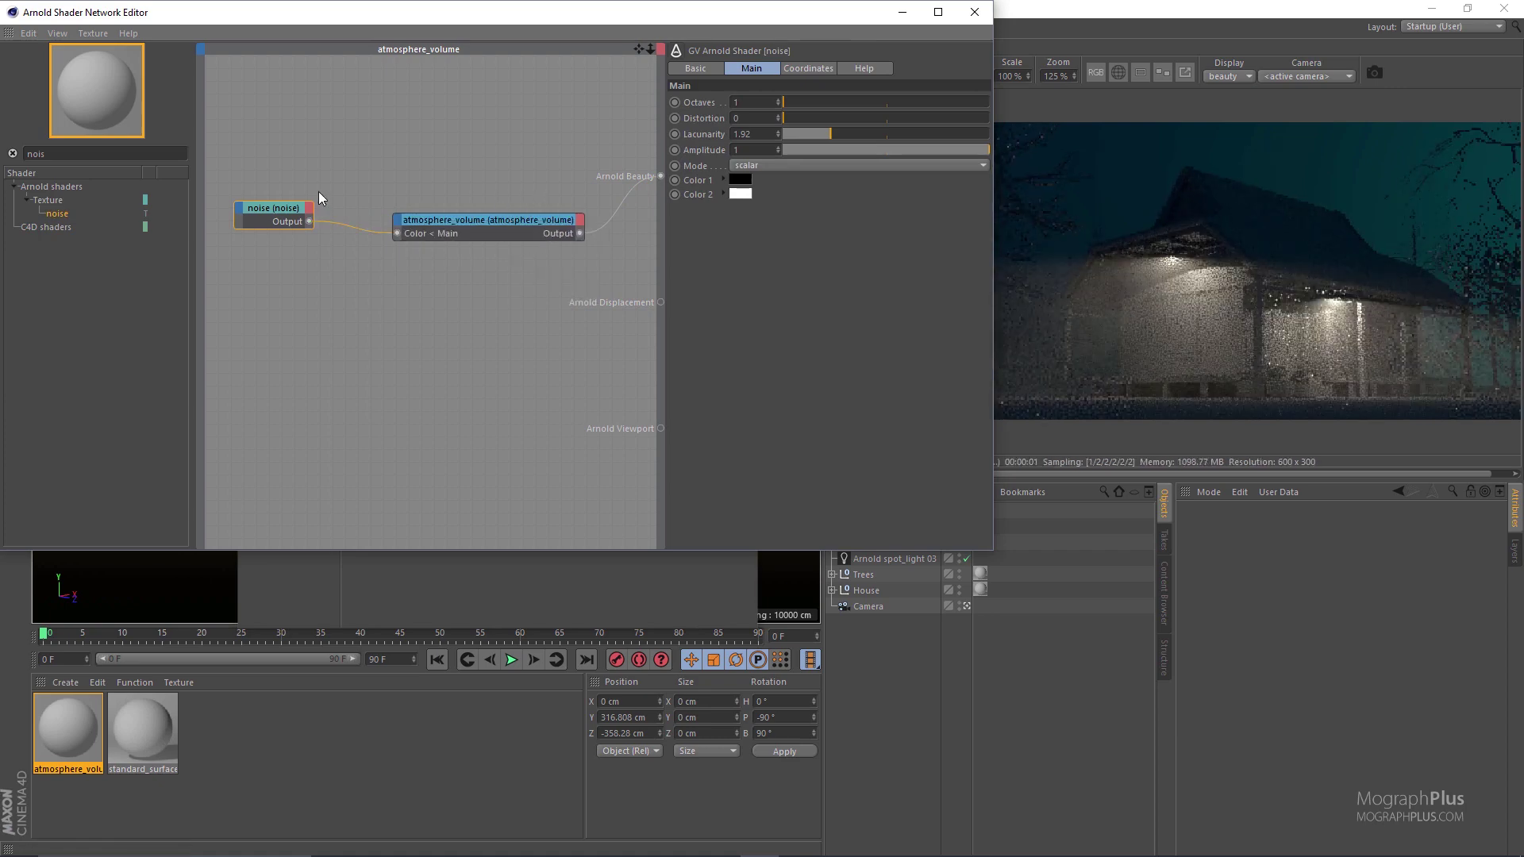
left_click_drag(740, 12, 572, 55)
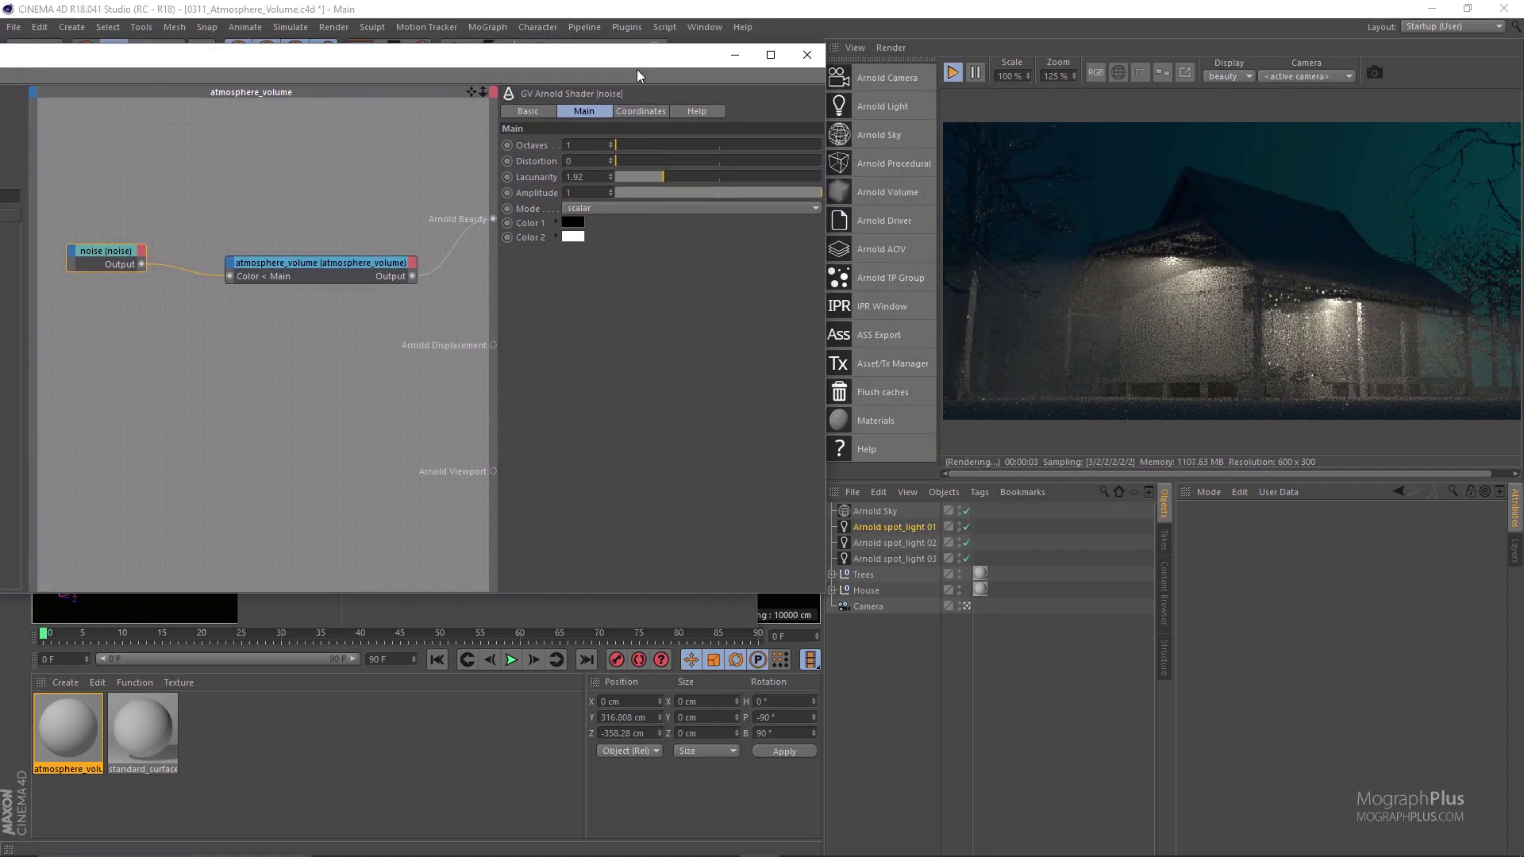
Set the noise Scale to 3, Octaves 2, Amplitude 10 and Distortion 1
left_click(637, 112)
double_click(600, 162)
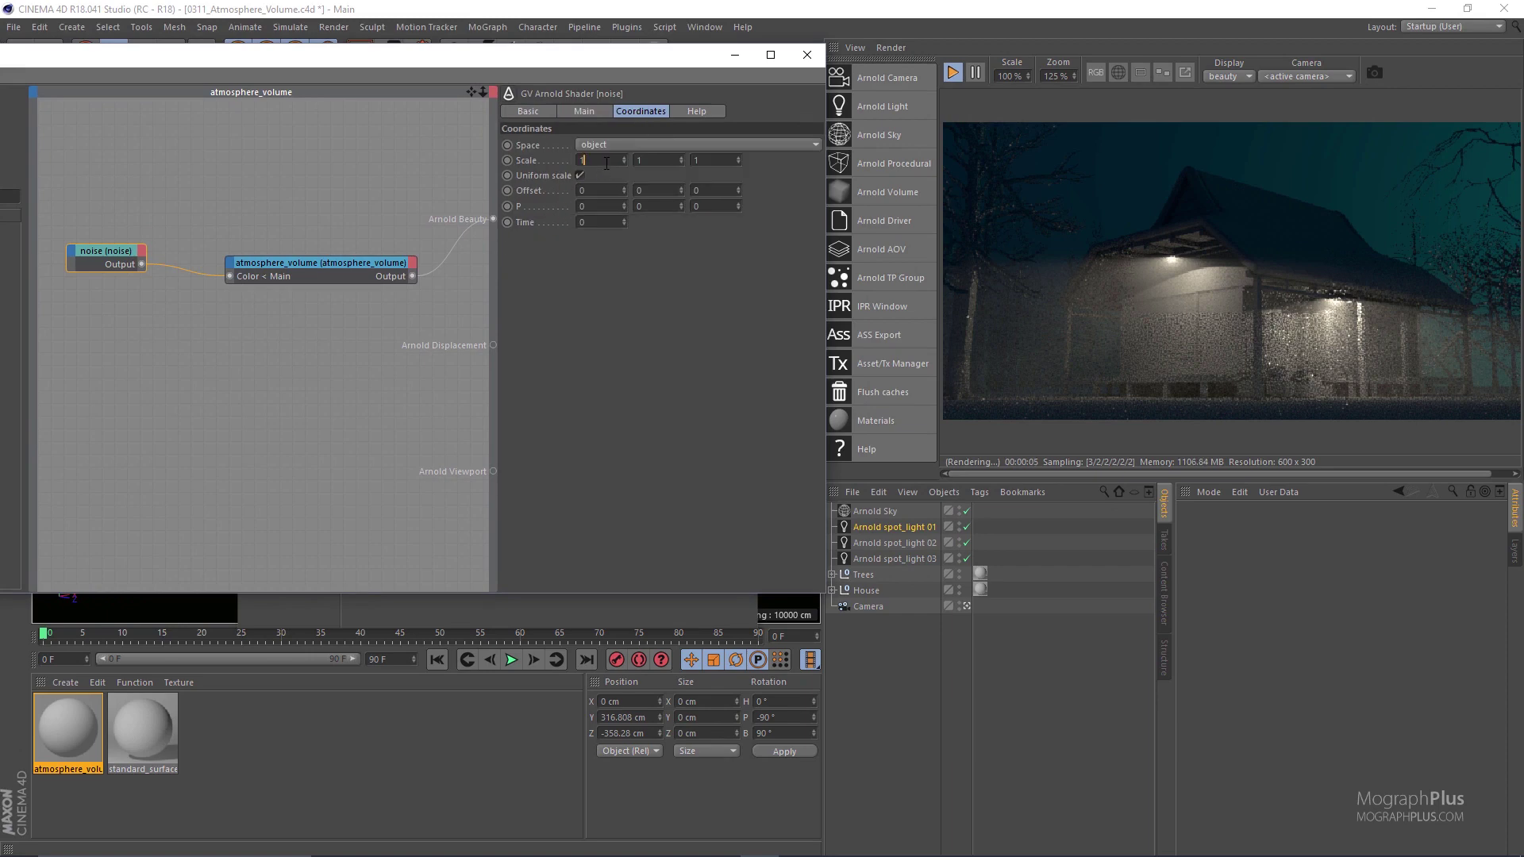
type("3")
key("Return")
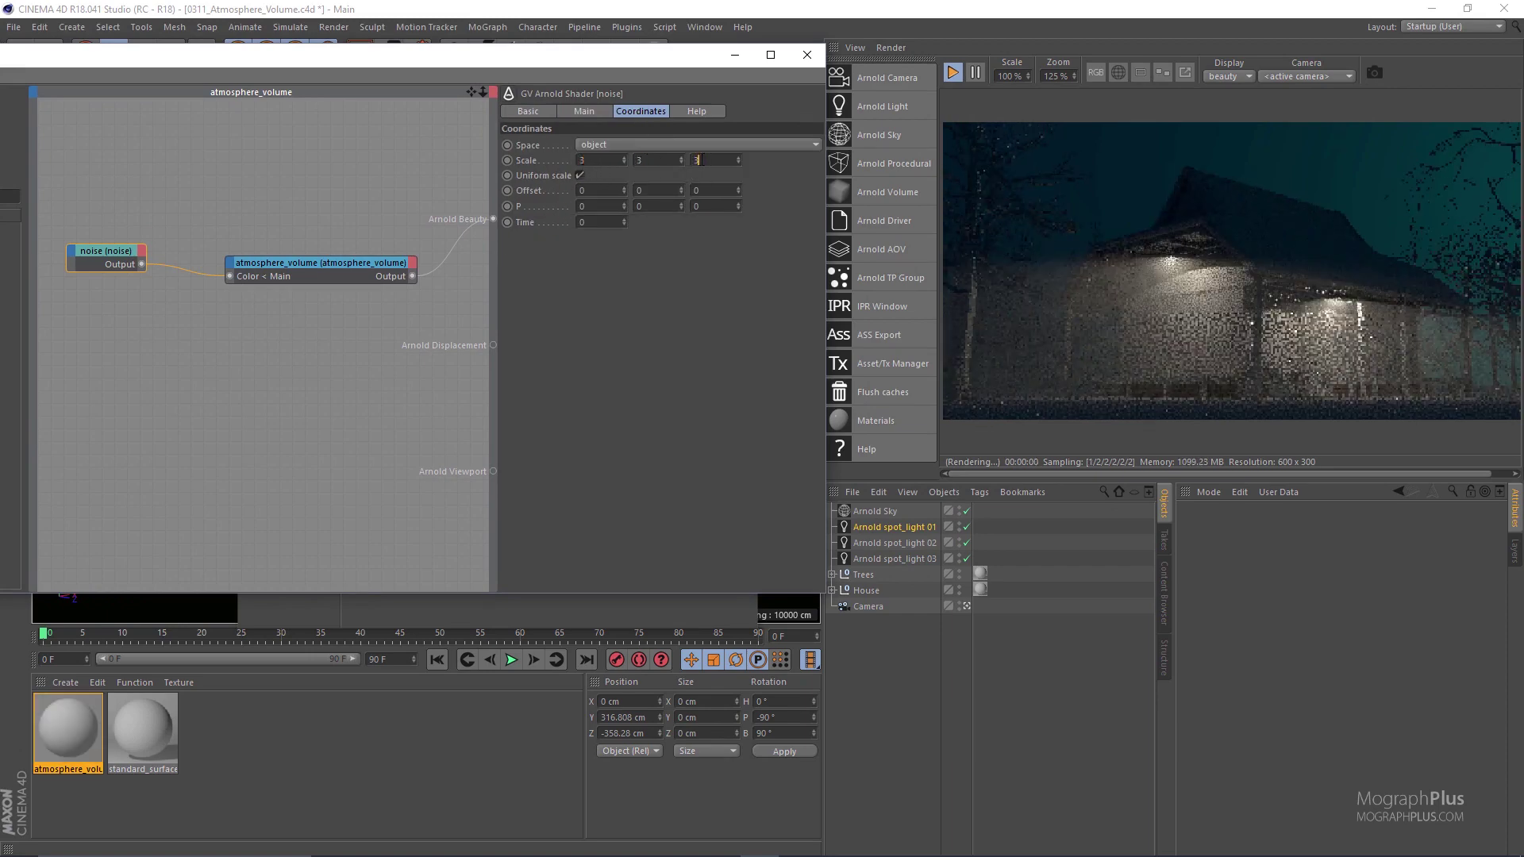
left_click(584, 111)
type("2")
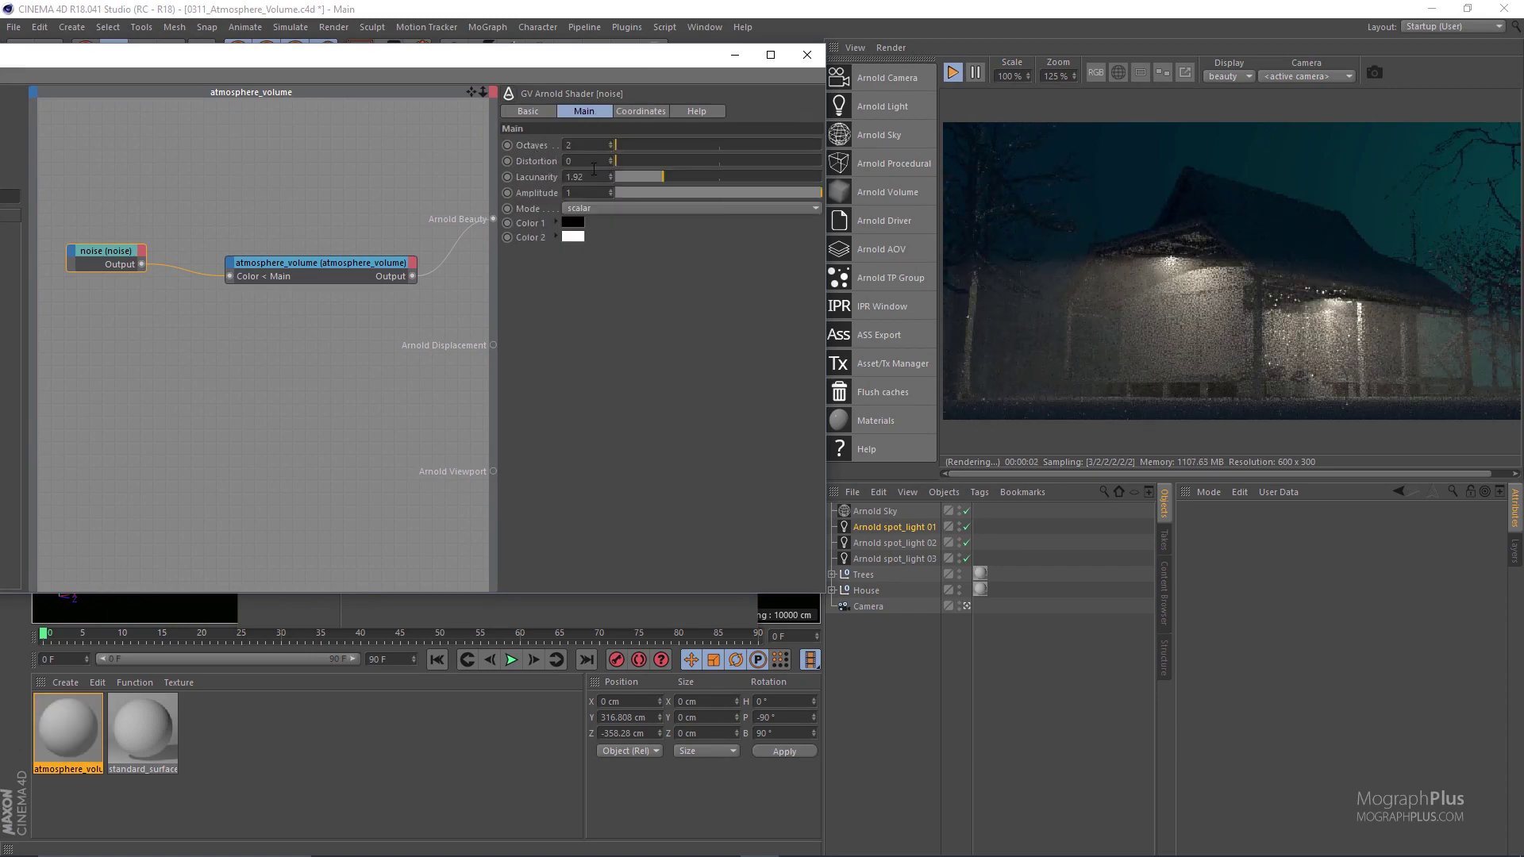
double_click(587, 192)
type("10")
key("Return")
double_click(593, 161)
type("1")
key("Return")
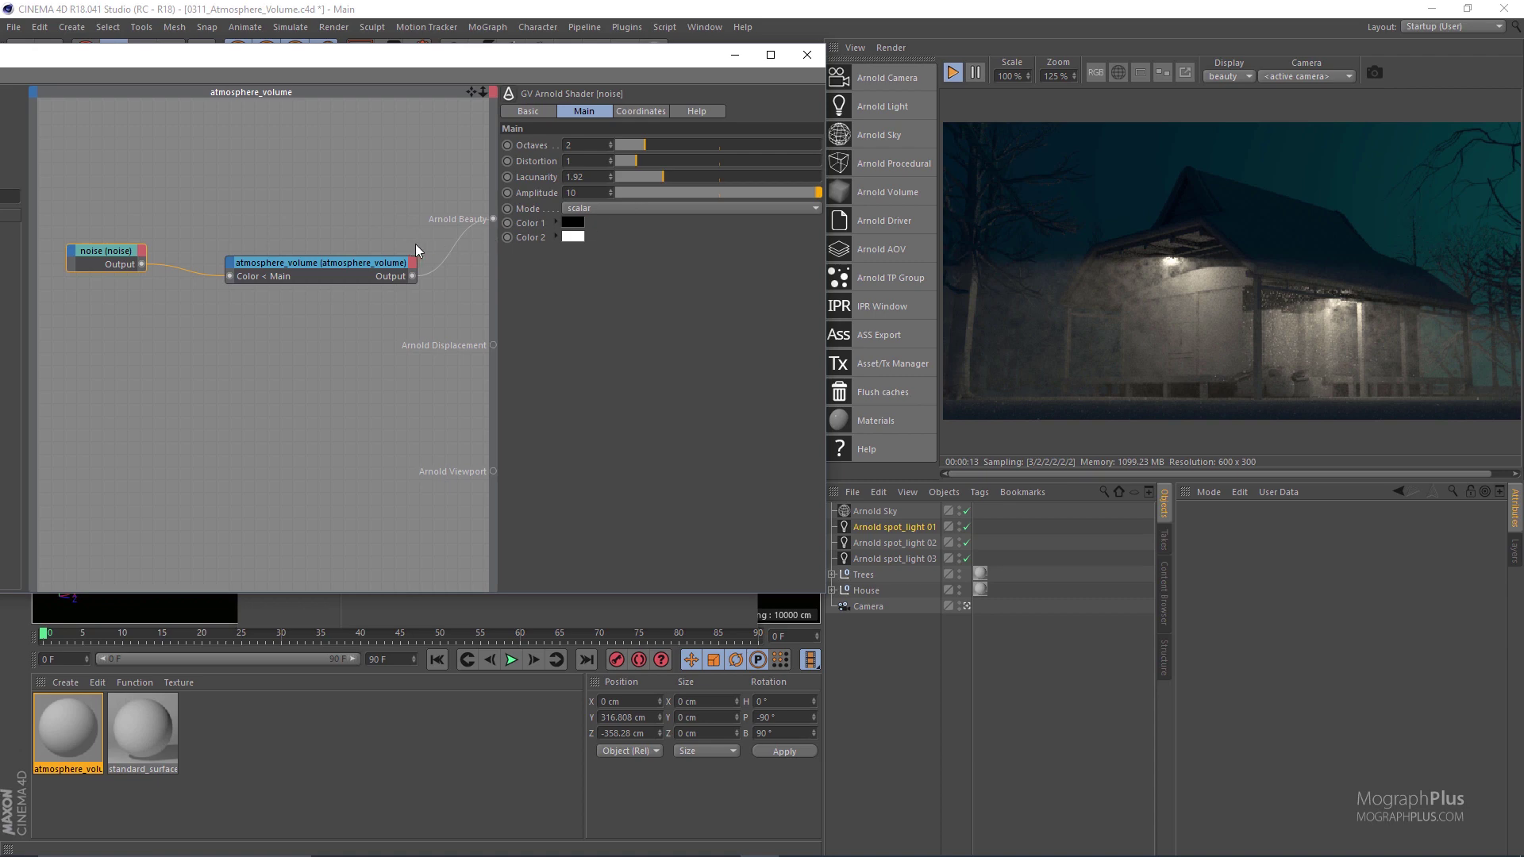
Disconnect the noise from the fog Color and close the shader network
left_click(227, 275)
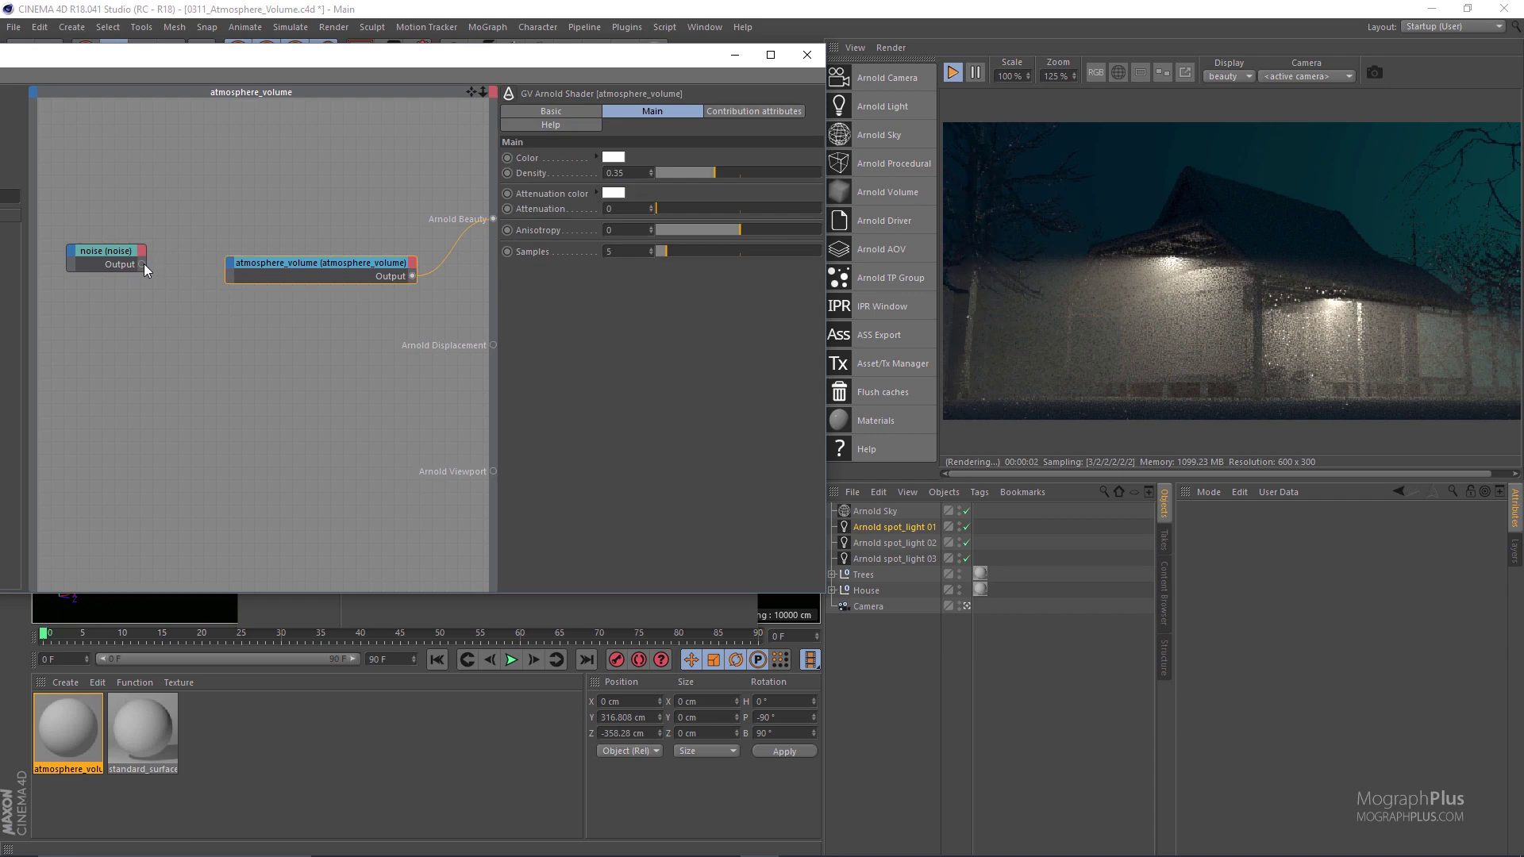
left_click_drag(227, 263, 217, 327)
left_click(356, 273)
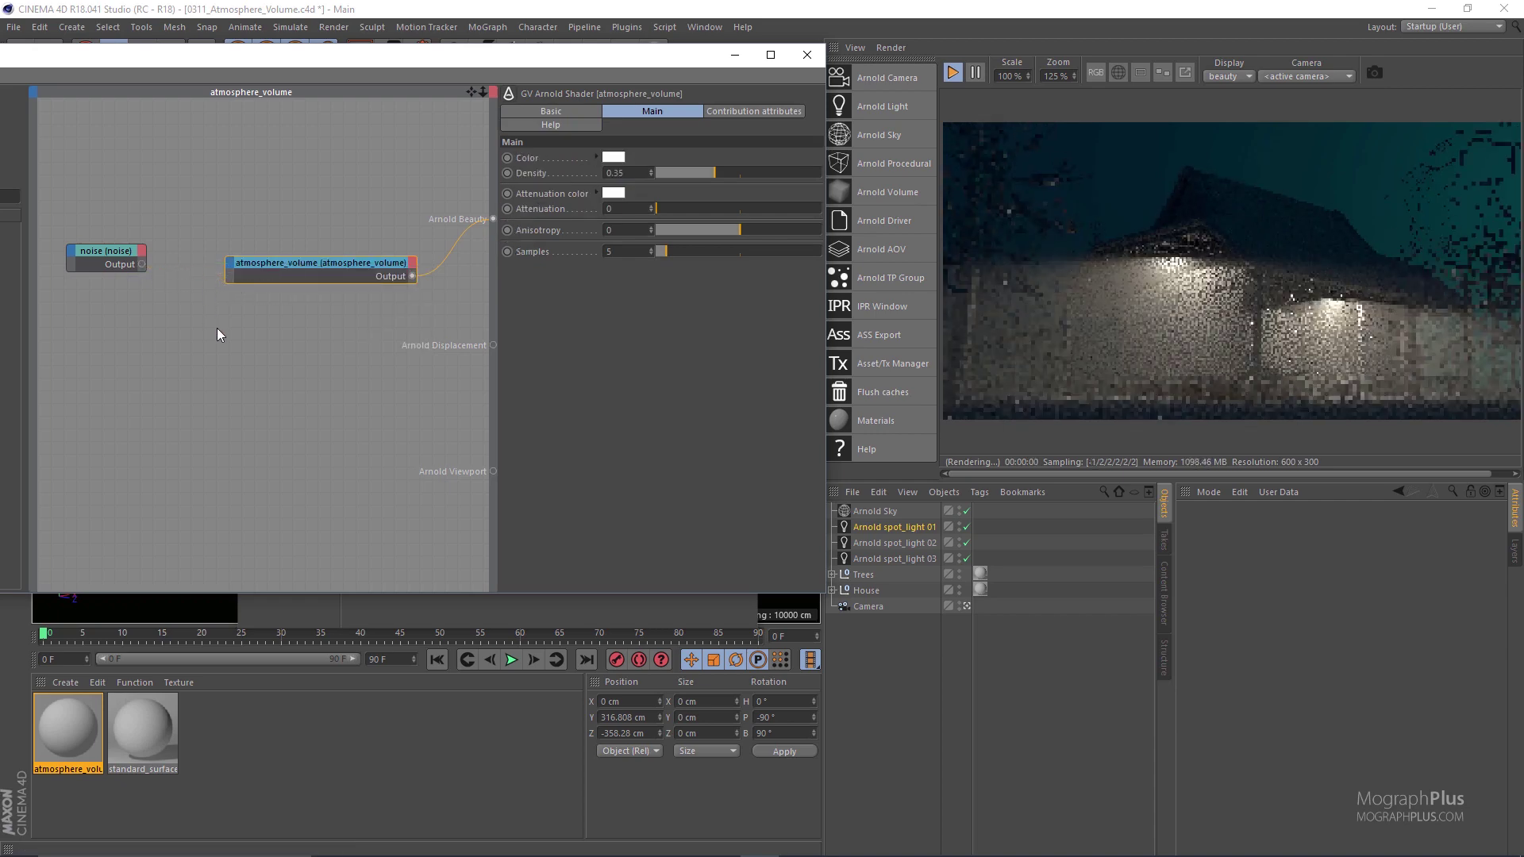
left_click(806, 54)
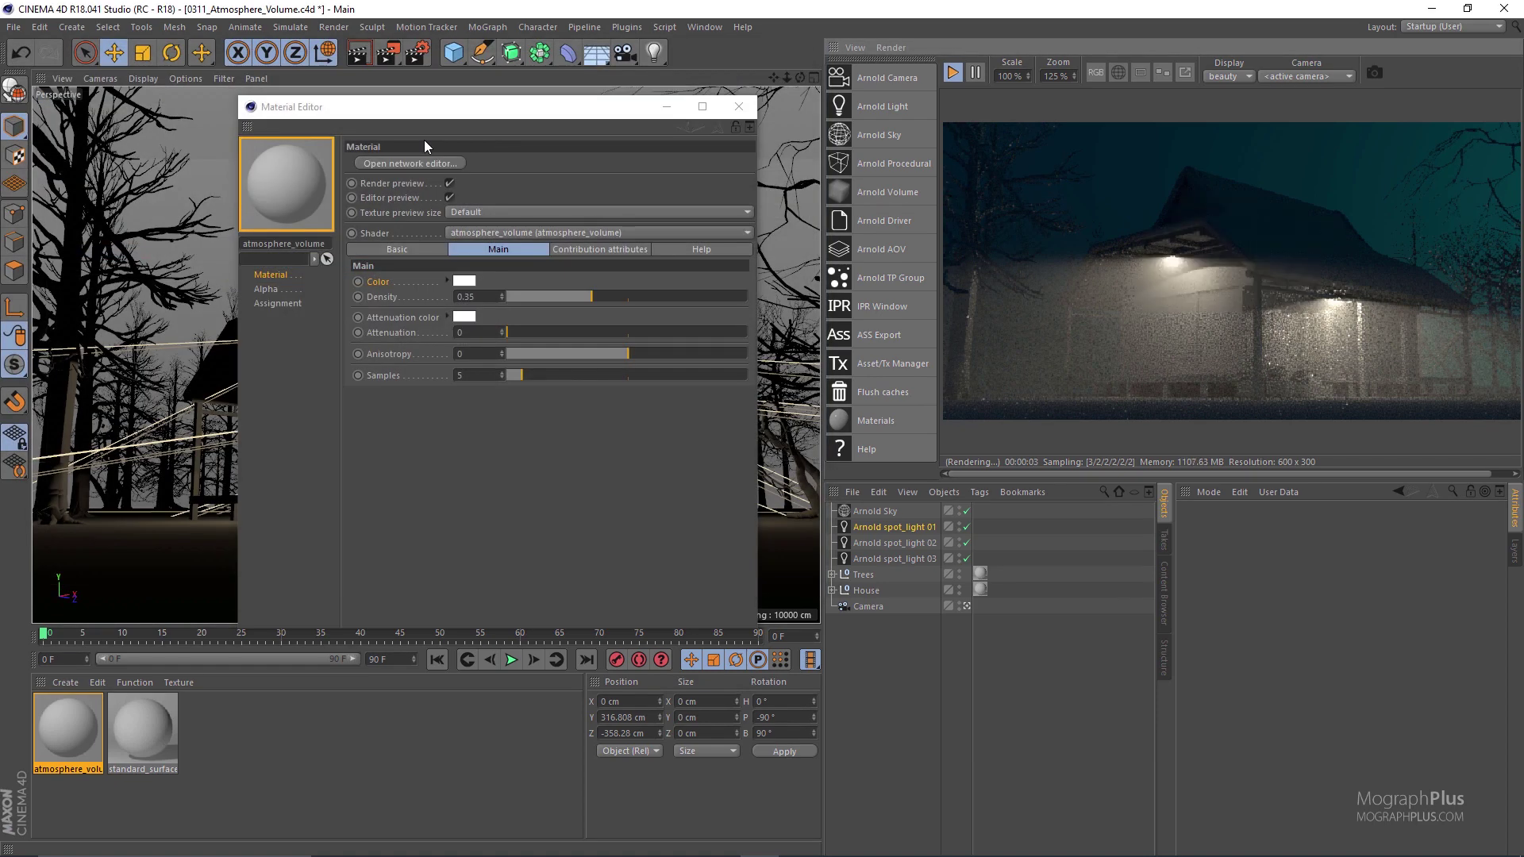
Test fog Attenuation at 0.13, 0.77 and 0.65, then settle it around 0.14
left_click(506, 116)
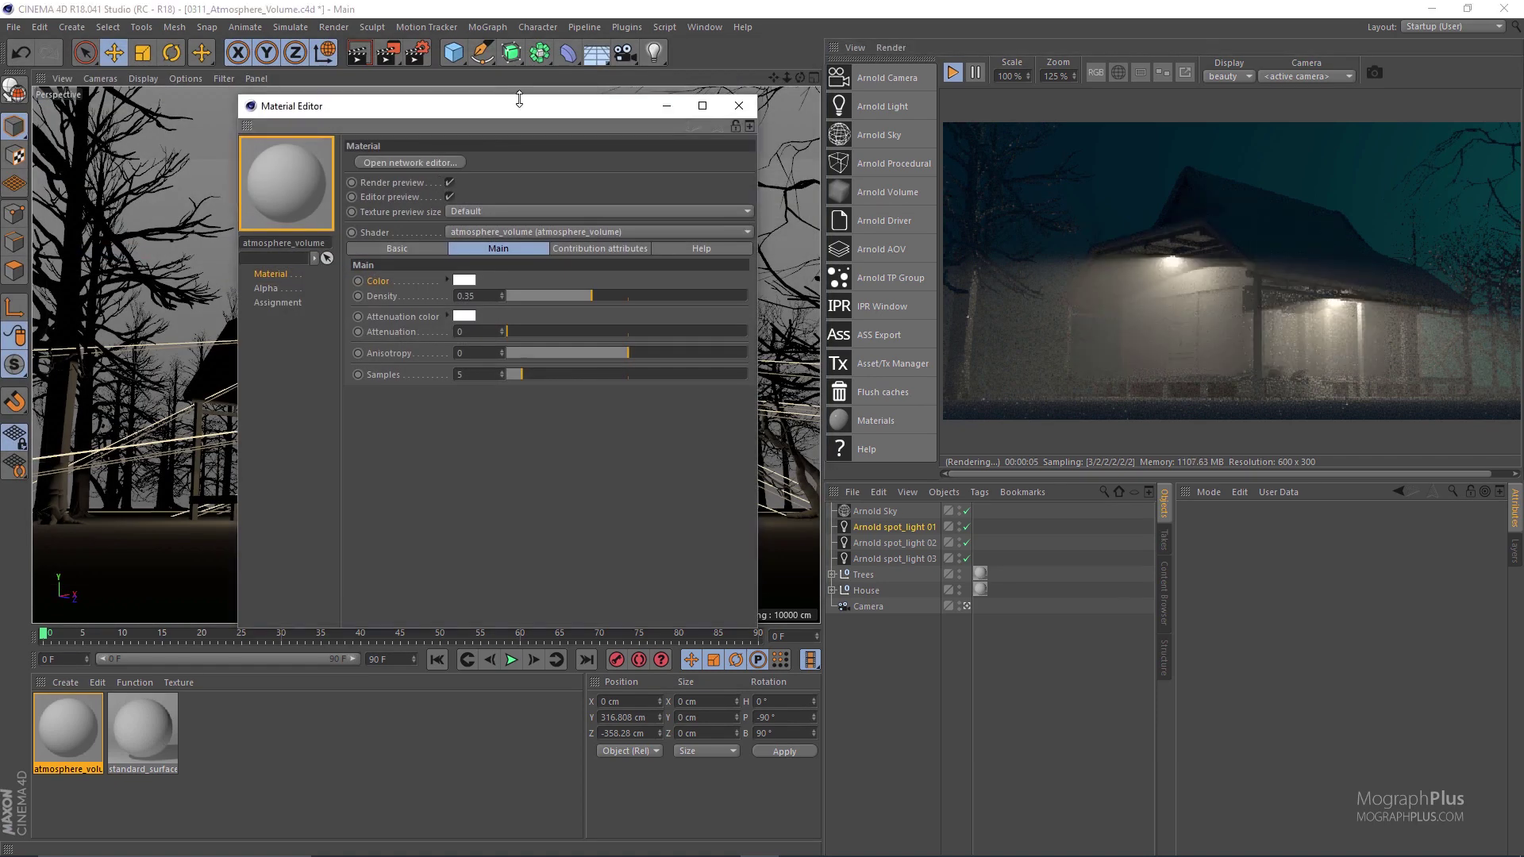
left_click_drag(502, 113, 490, 108)
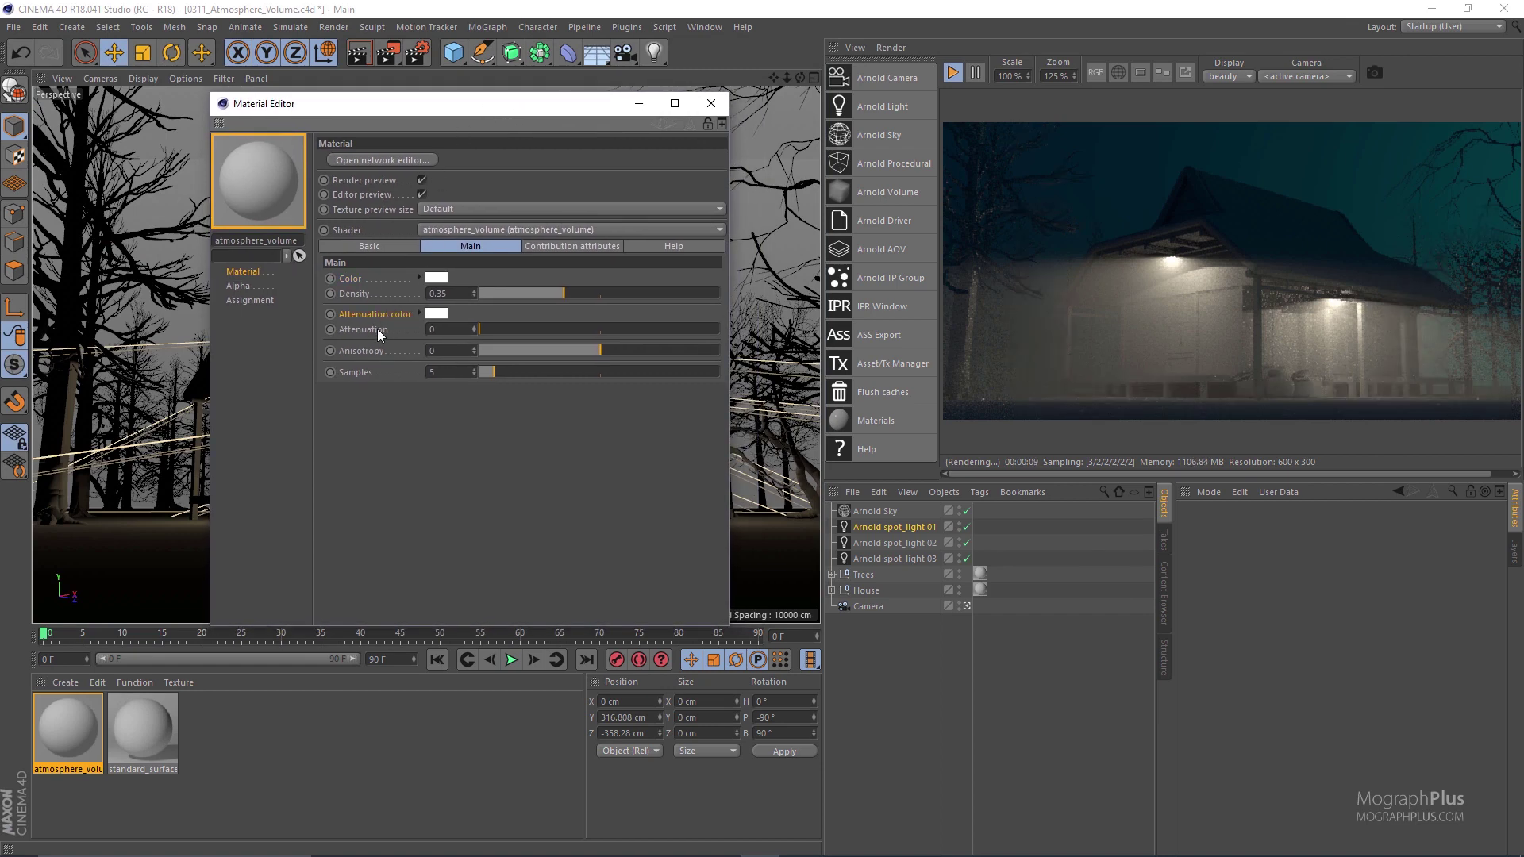
left_click_drag(530, 331, 511, 330)
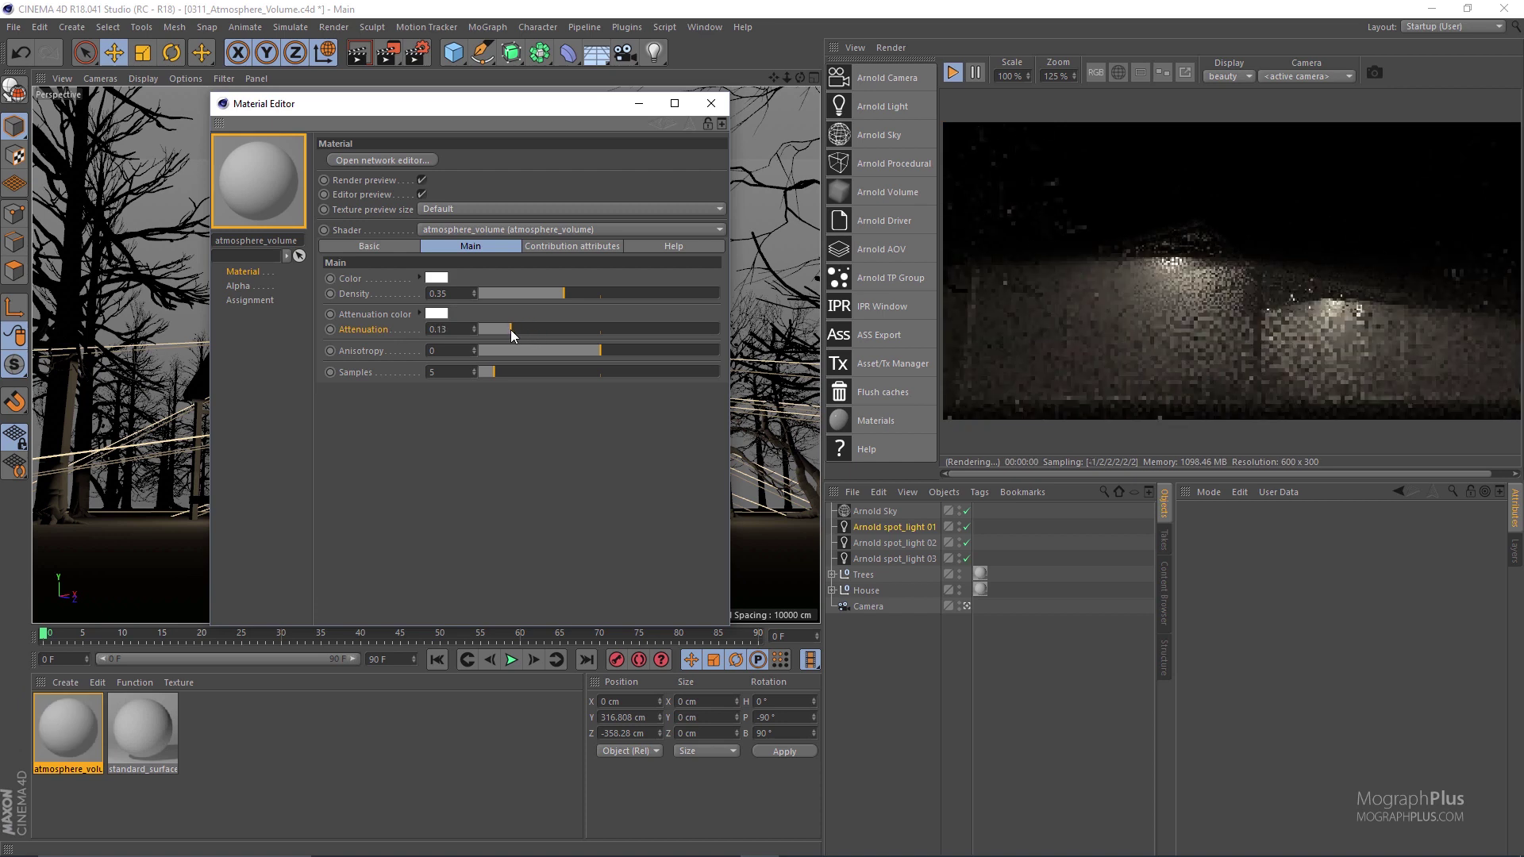
left_click(664, 329)
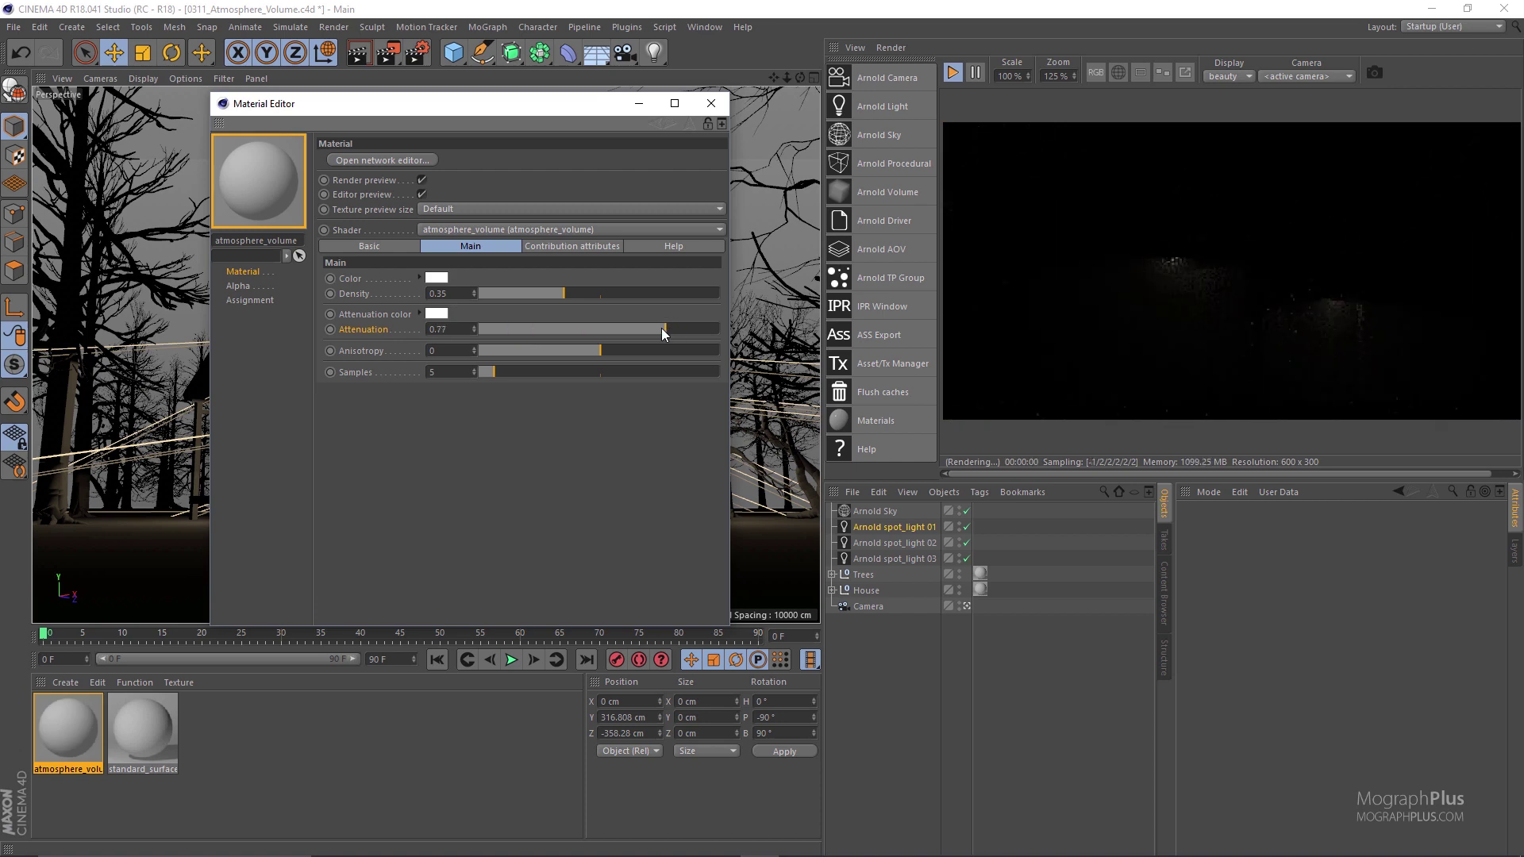
left_click_drag(662, 329, 636, 329)
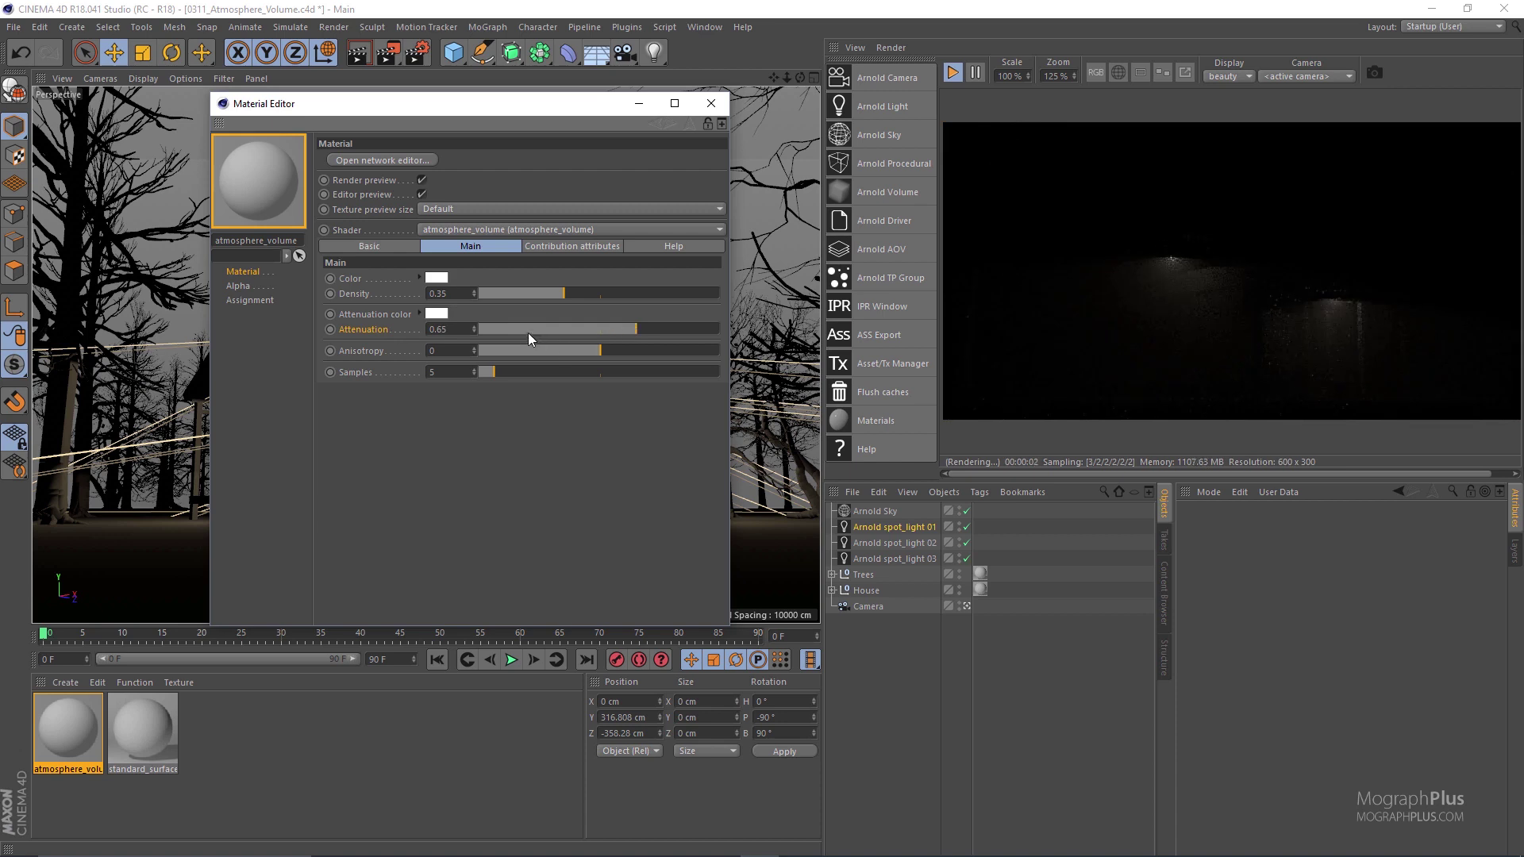
left_click_drag(527, 331, 513, 333)
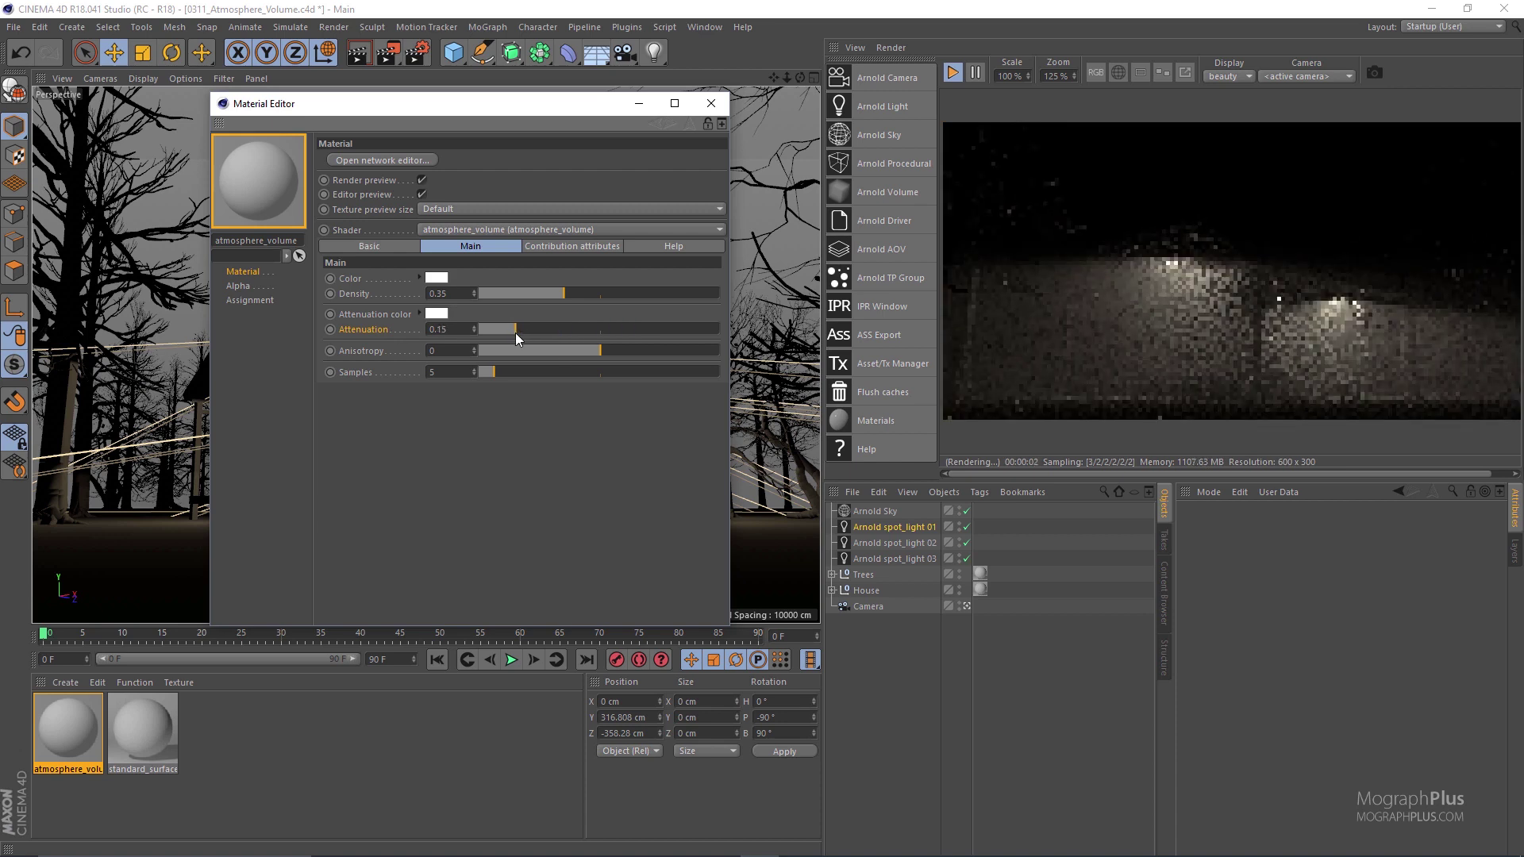
left_click(434, 312)
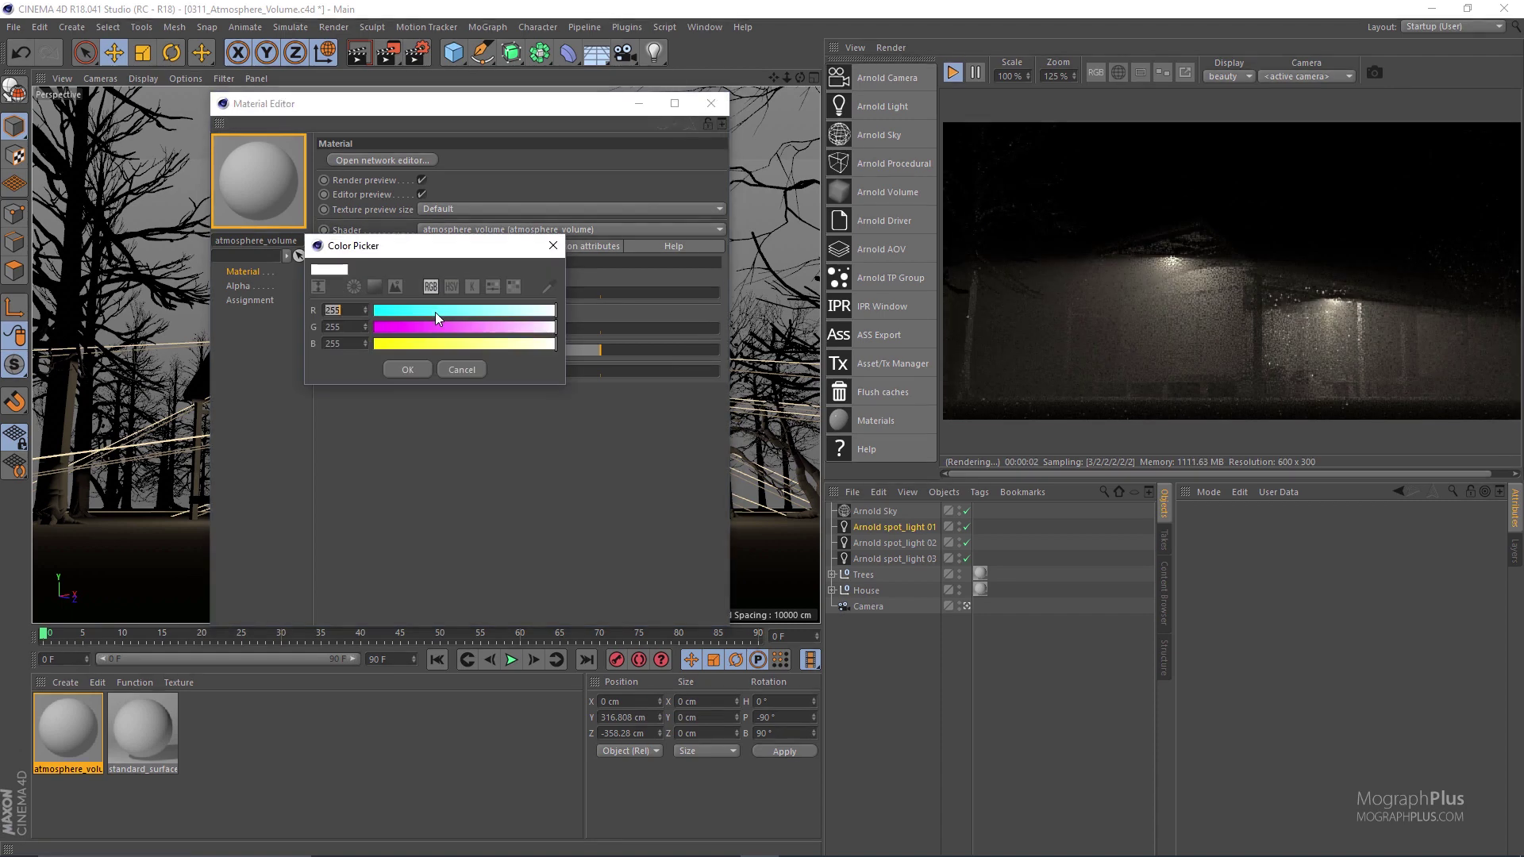
Try a blue, then a pure red (255/0/0) Attenuation colour for the fog
left_click(546, 248)
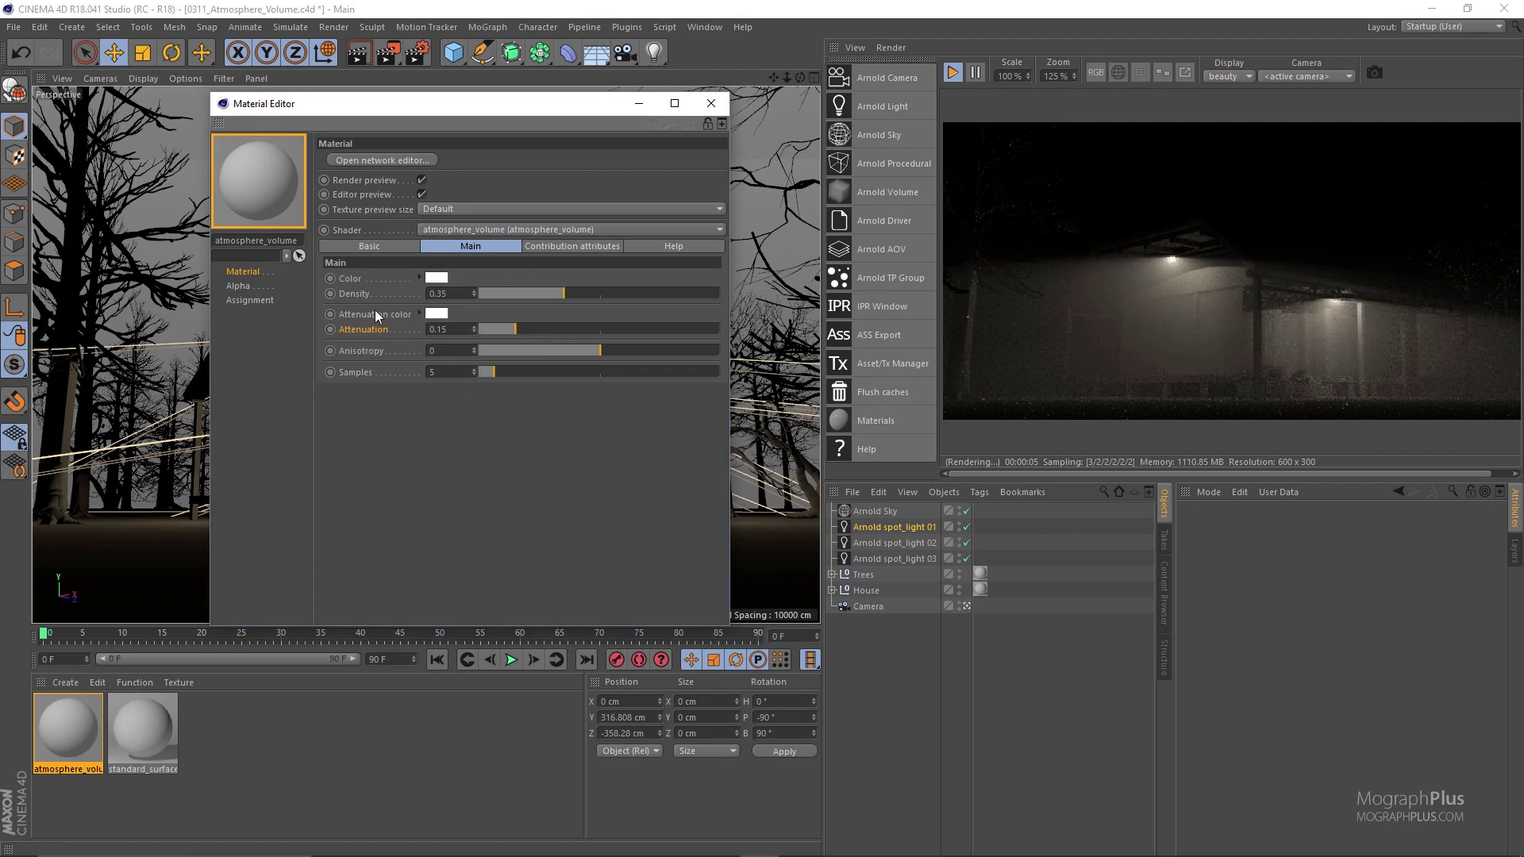
left_click(435, 313)
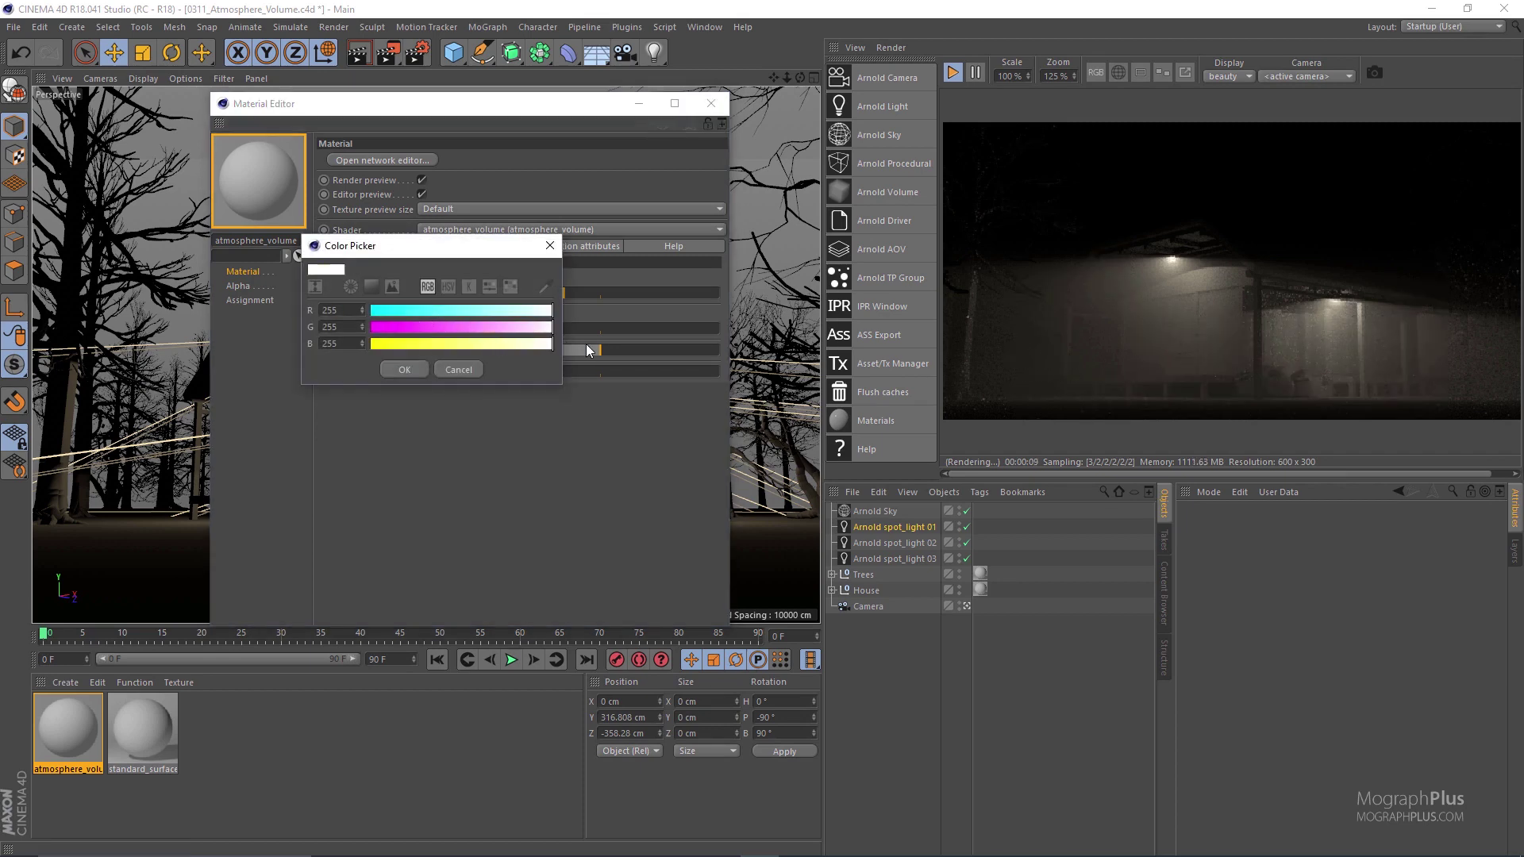
left_click_drag(417, 313, 374, 326)
left_click(409, 368)
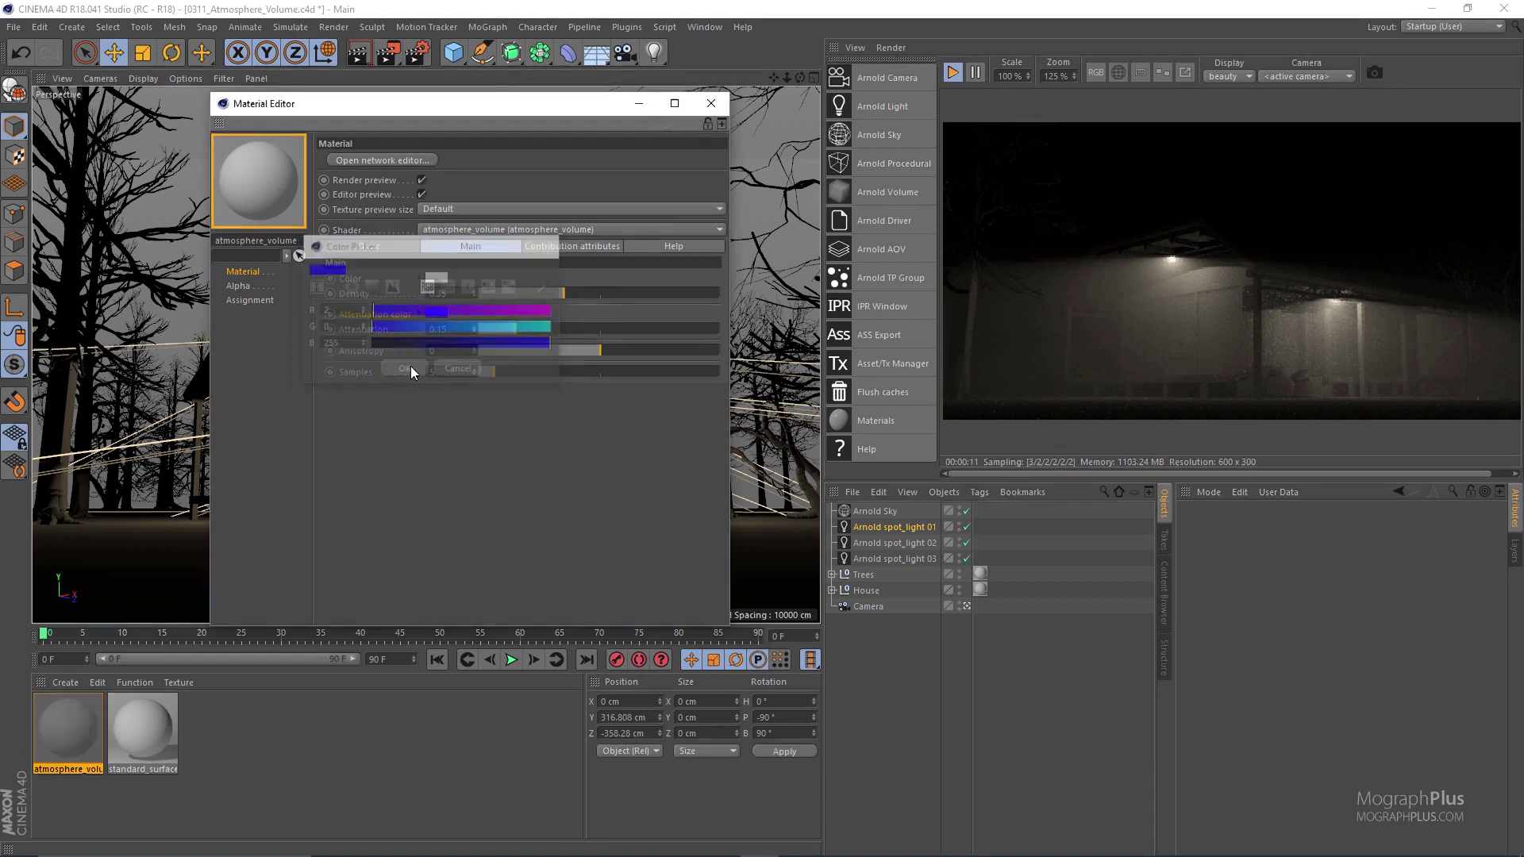
left_click(436, 314)
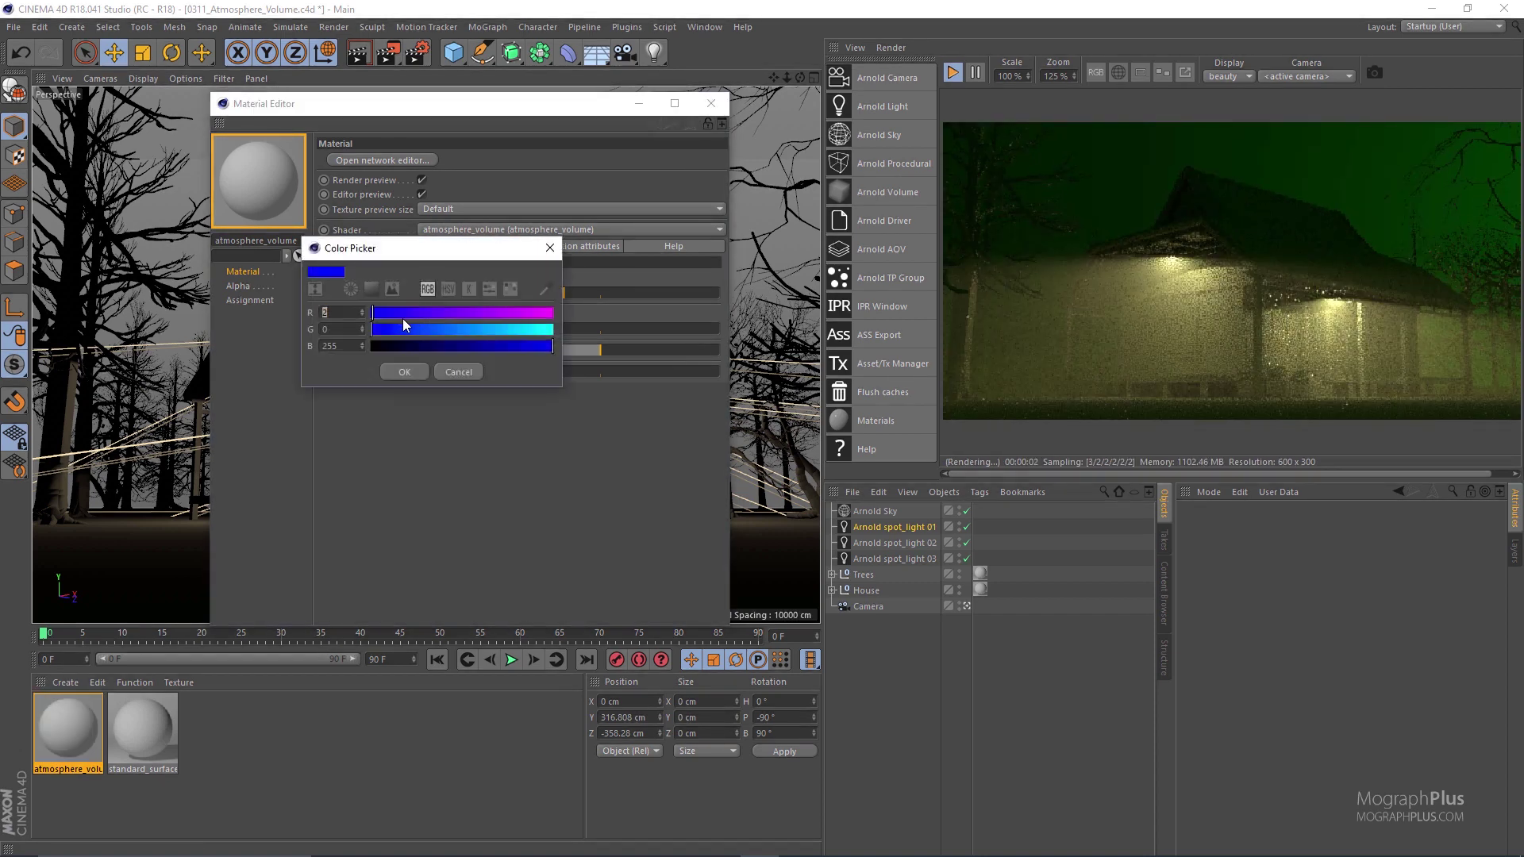
left_click_drag(403, 314, 565, 300)
left_click_drag(407, 348, 346, 349)
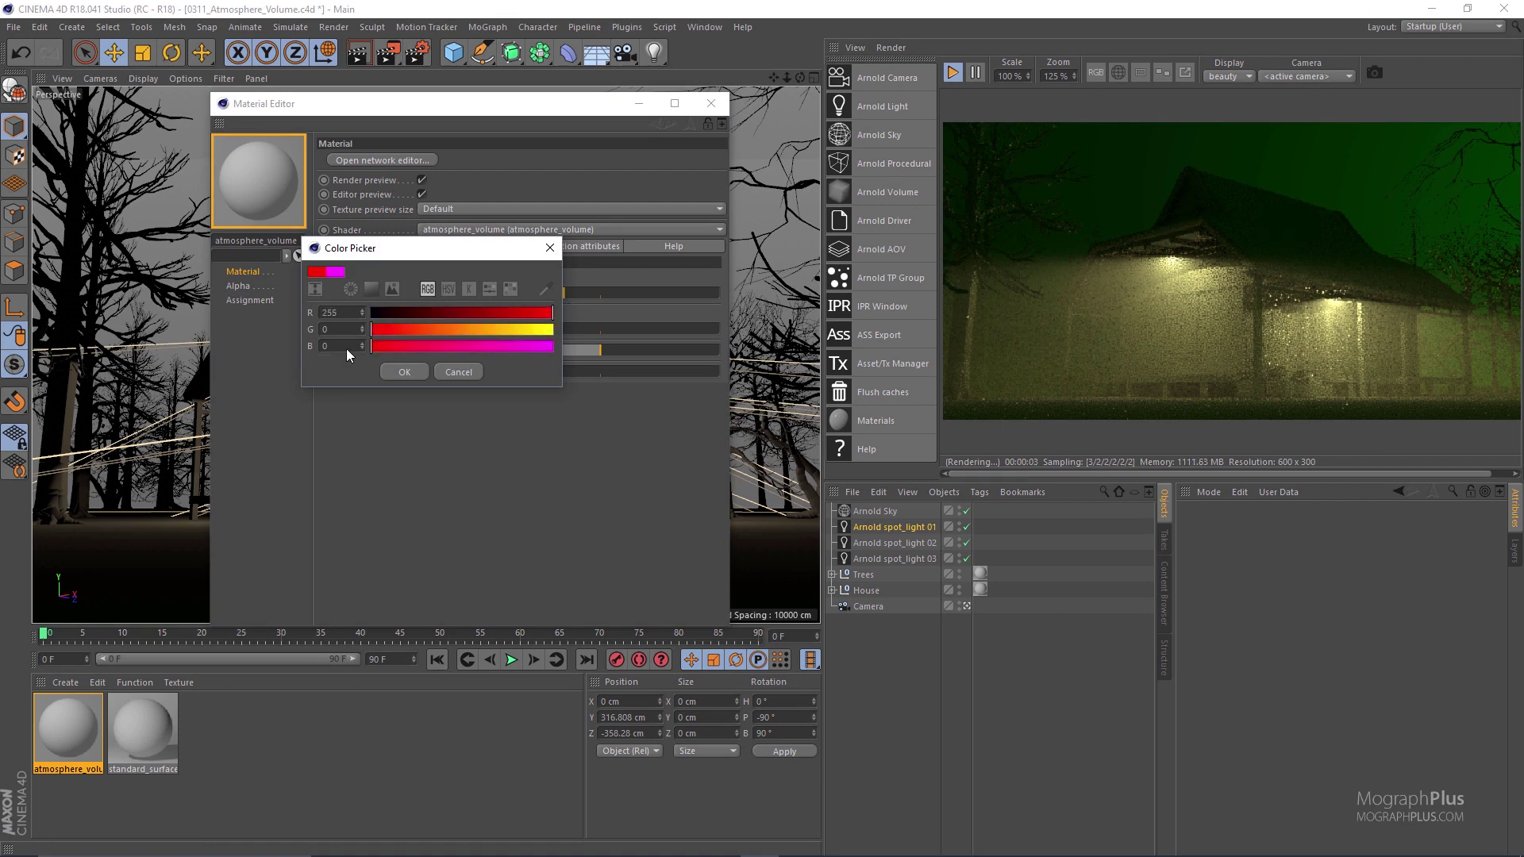
left_click(408, 371)
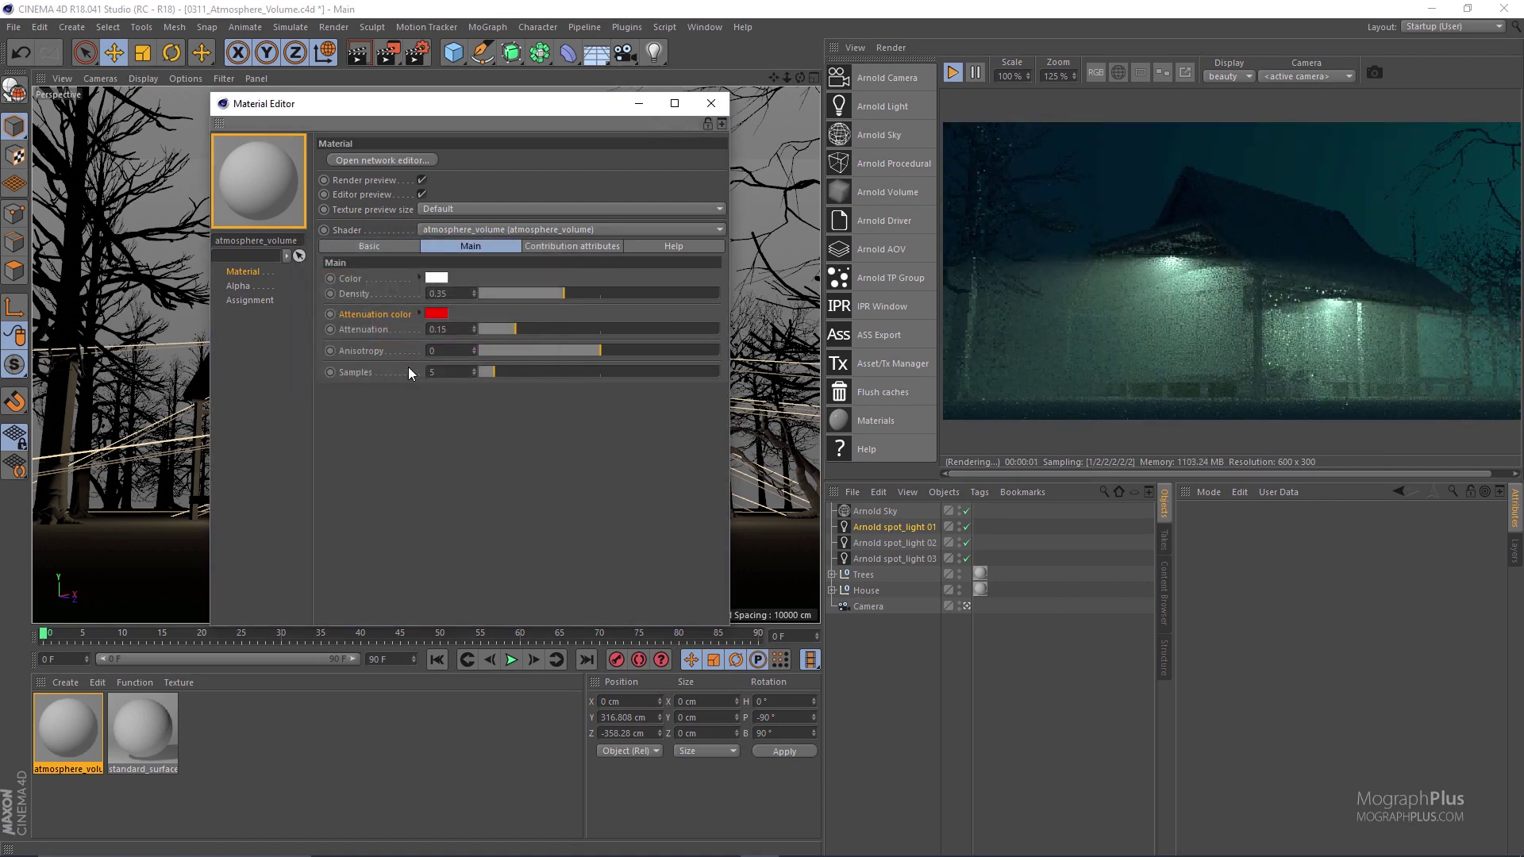
right_click(376, 330)
Reset Attenuation to default, then test Anisotropy at 0.75 and -0.76 before resetting it to 0
left_click(438, 441)
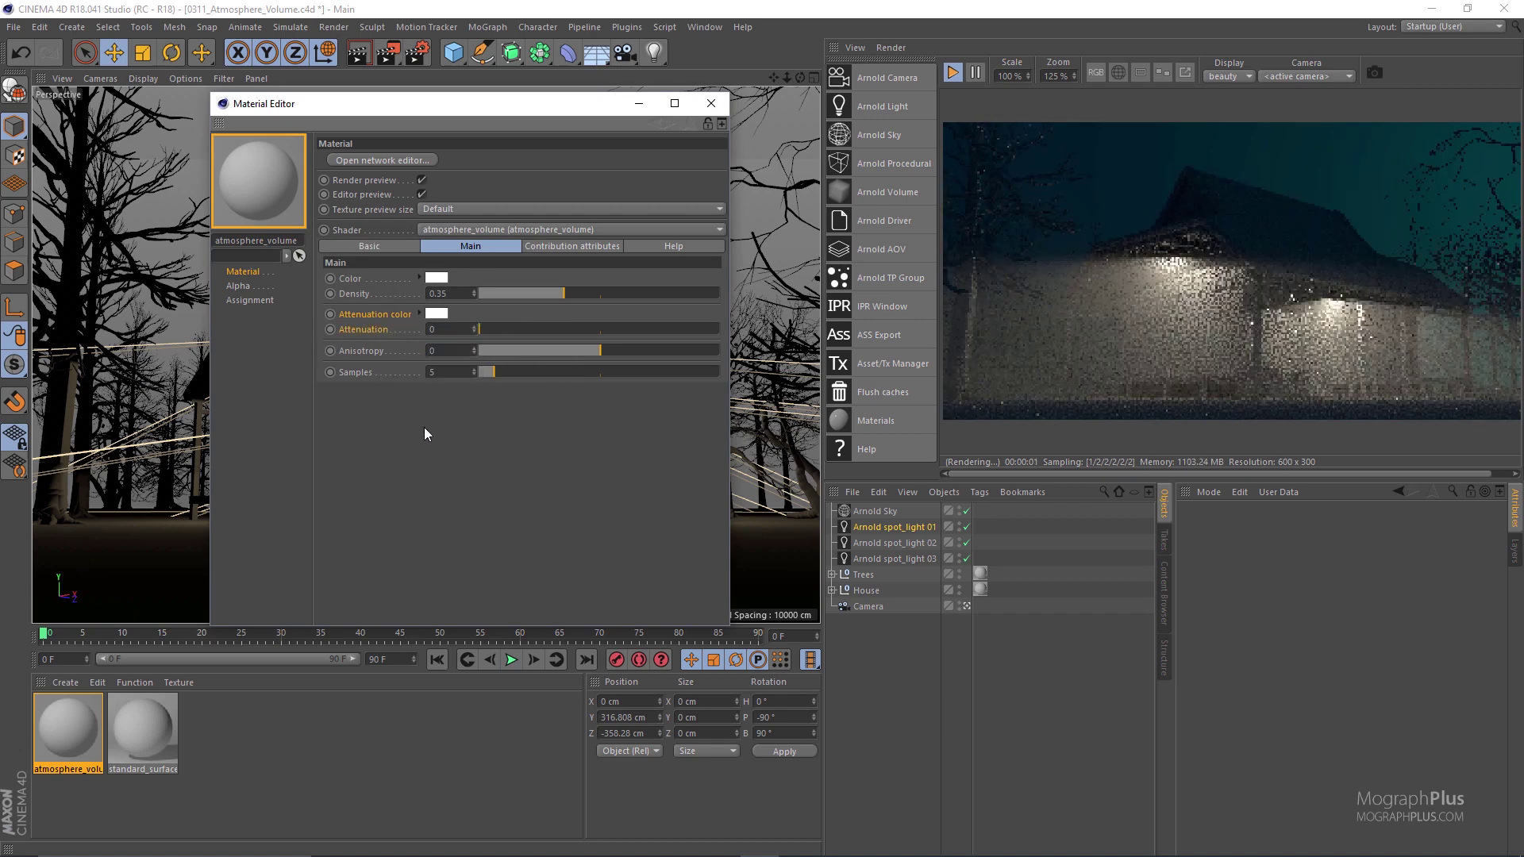
left_click(364, 351)
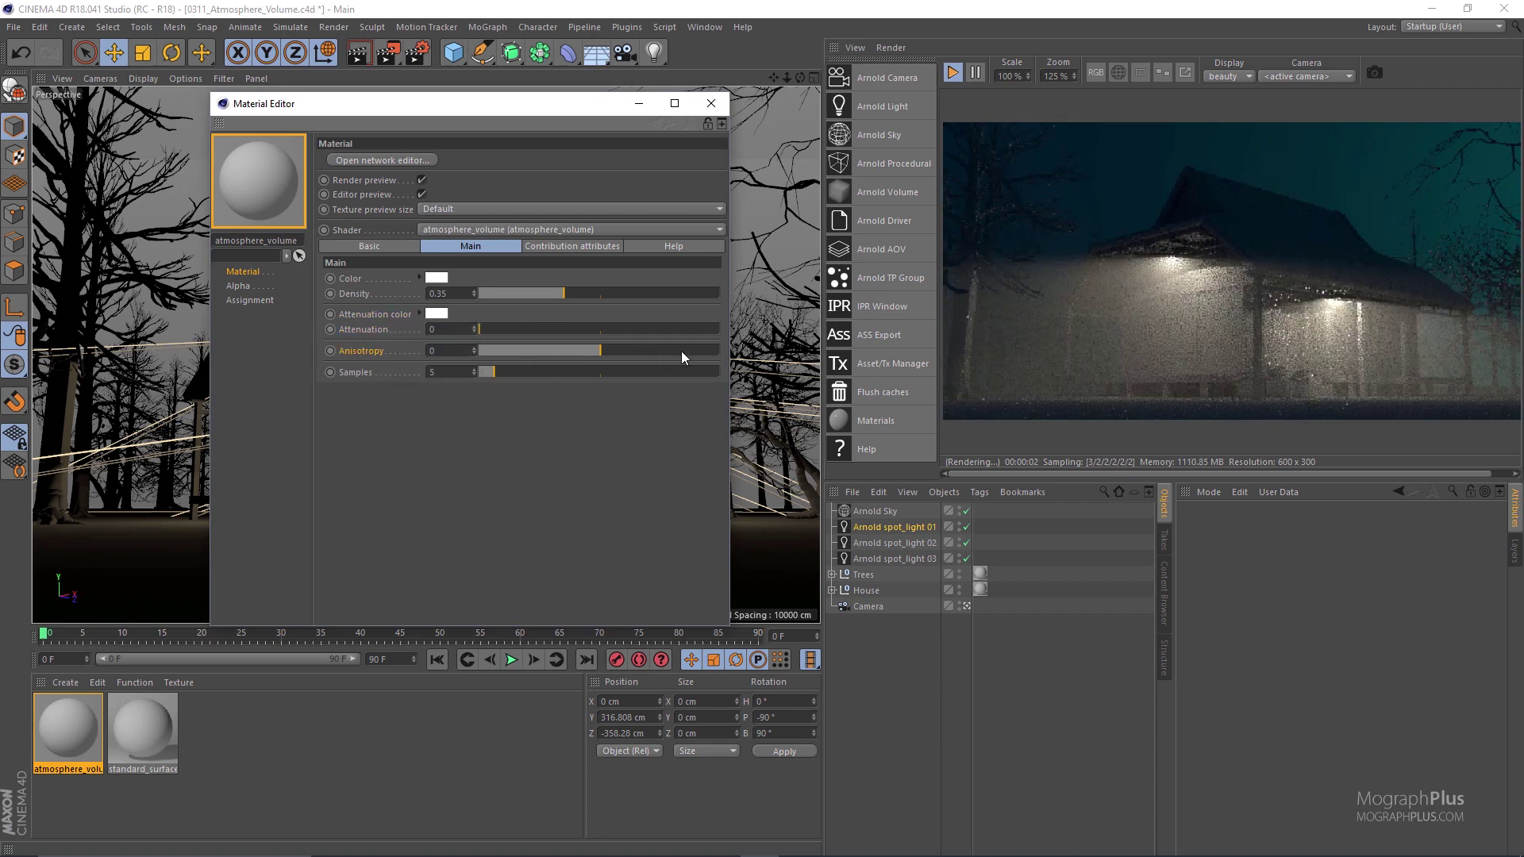
left_click(701, 351)
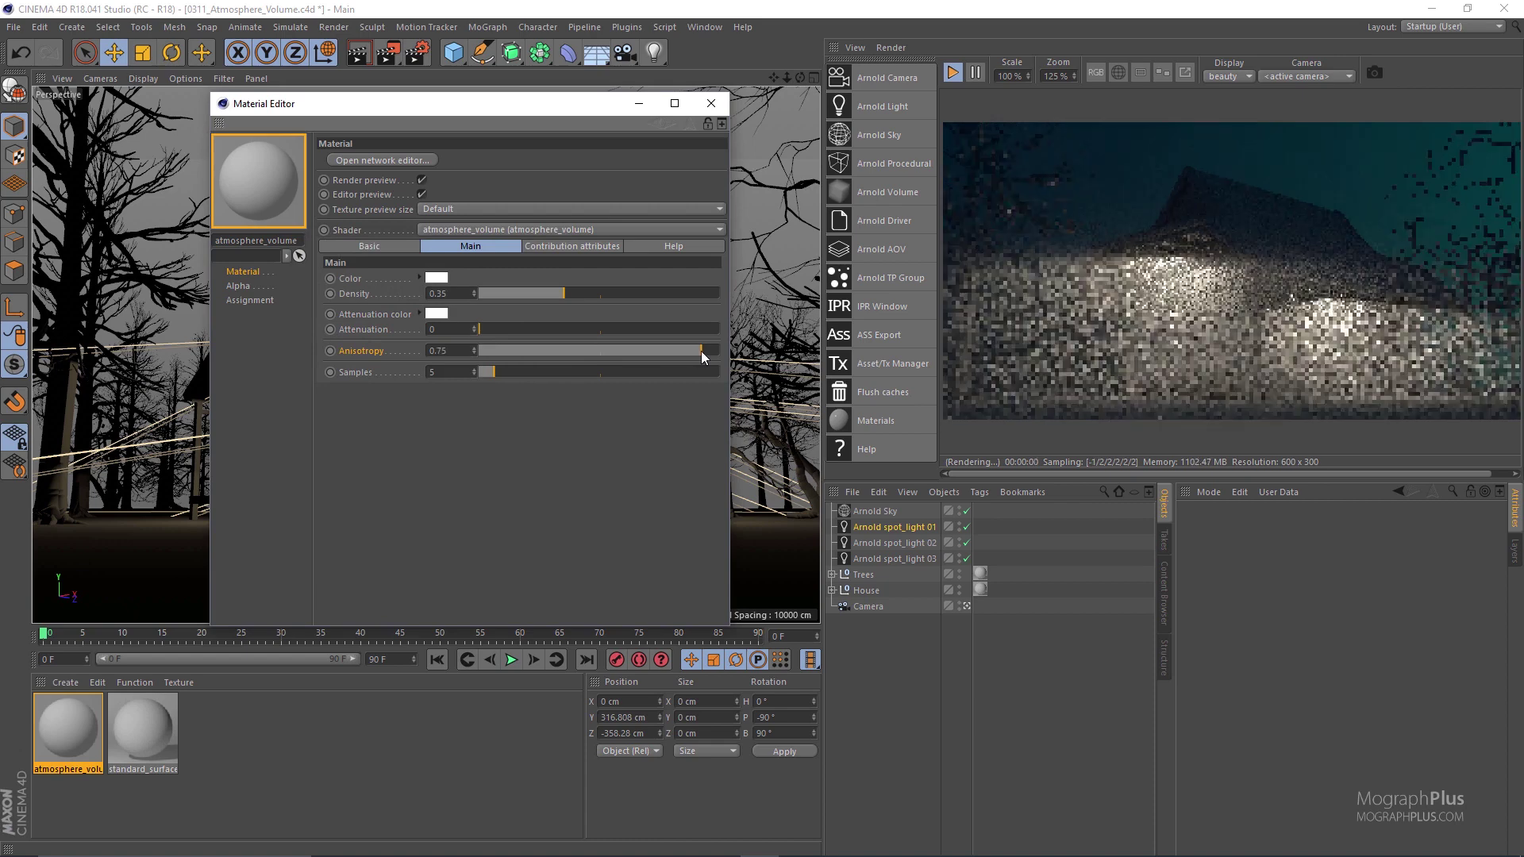
left_click(497, 350)
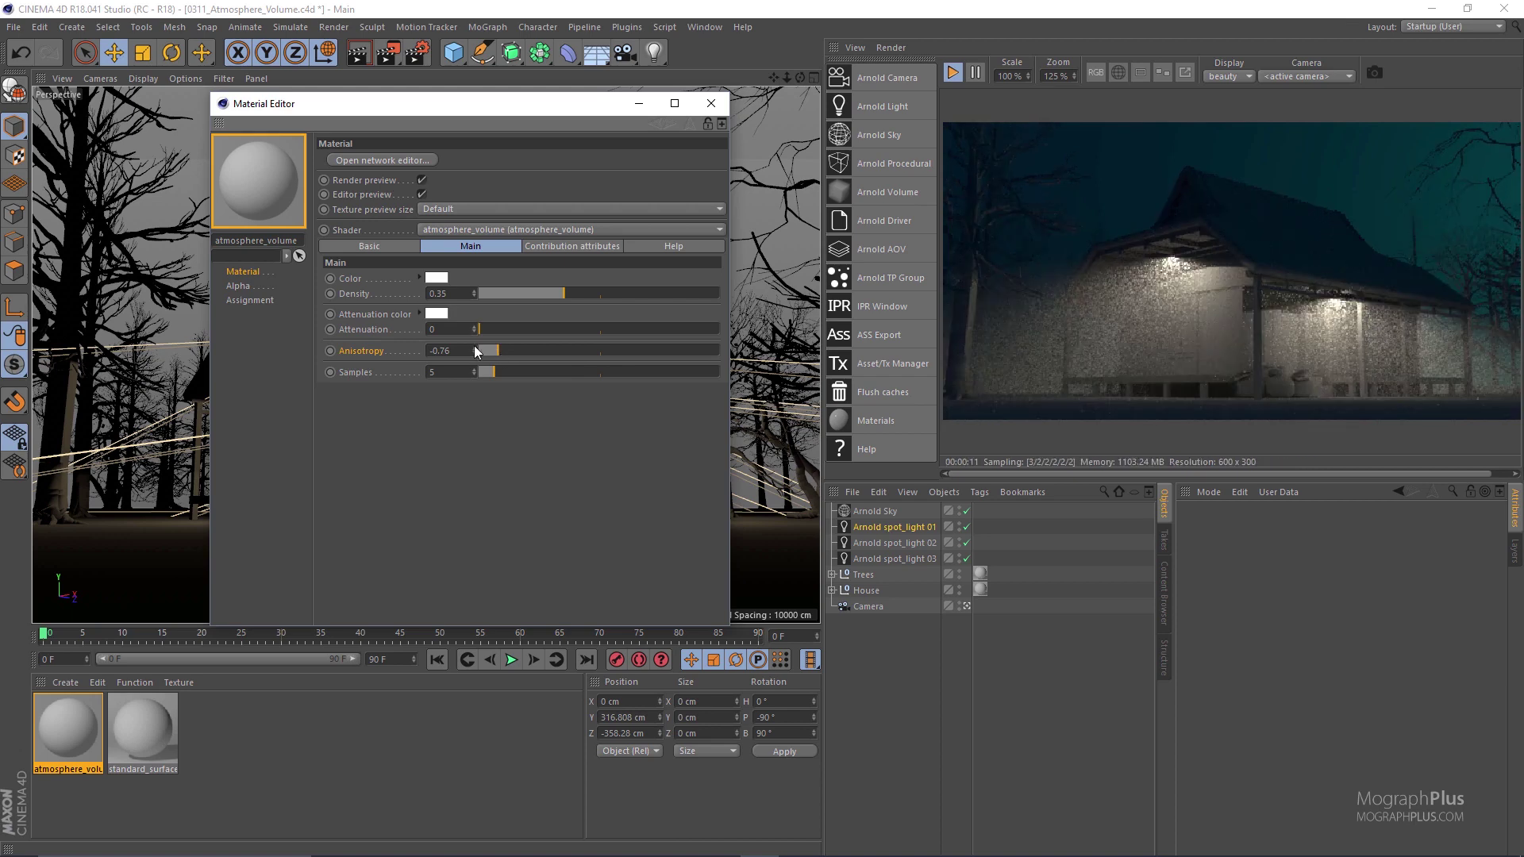
right_click(362, 349)
left_click(354, 364)
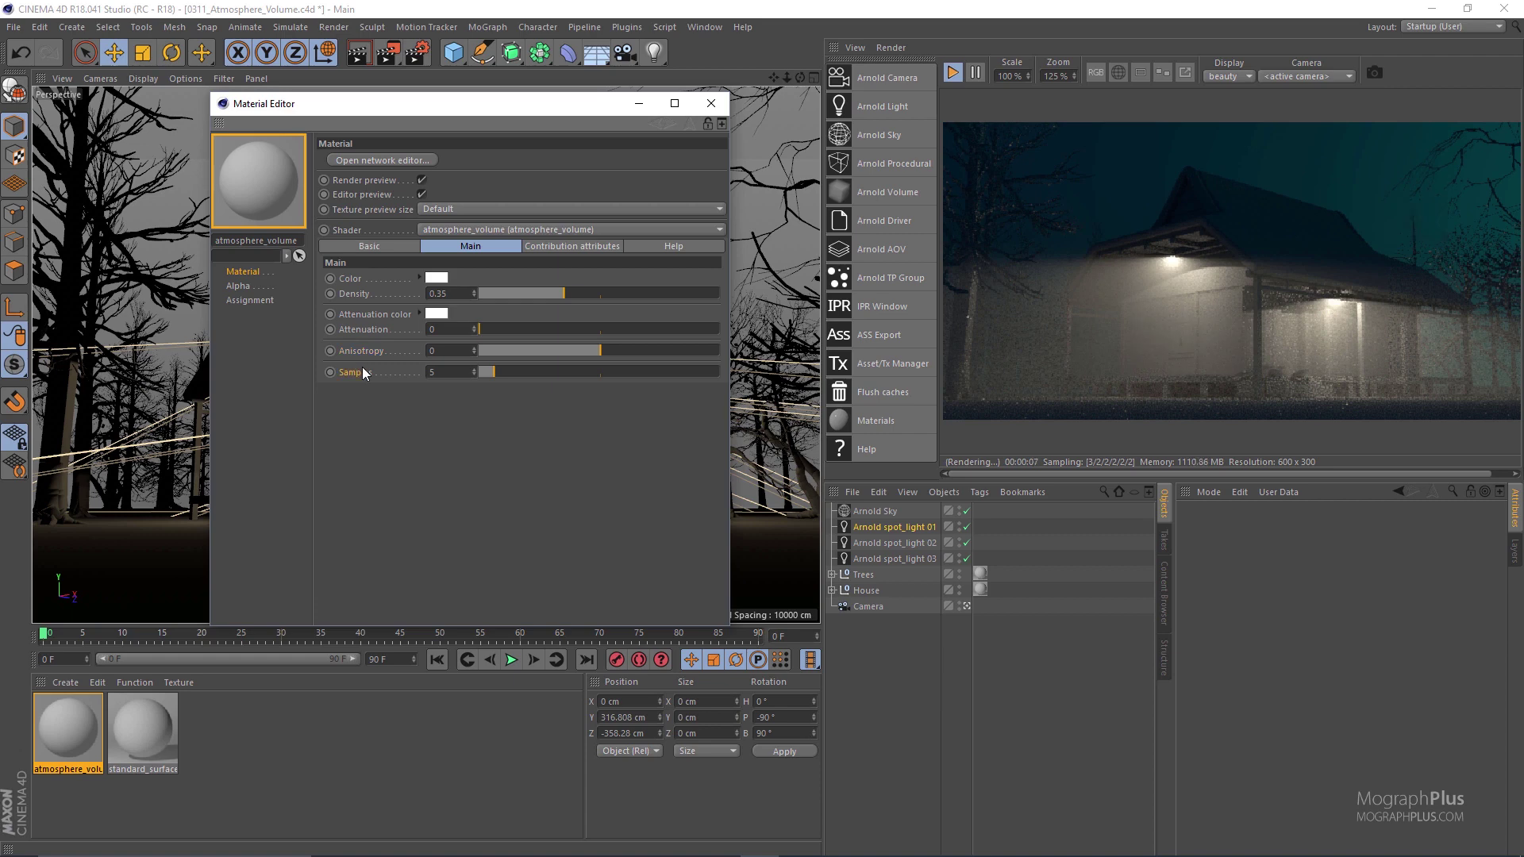
Set the atmosphere volume's Samples to 1
double_click(462, 375)
type("1")
key("Return")
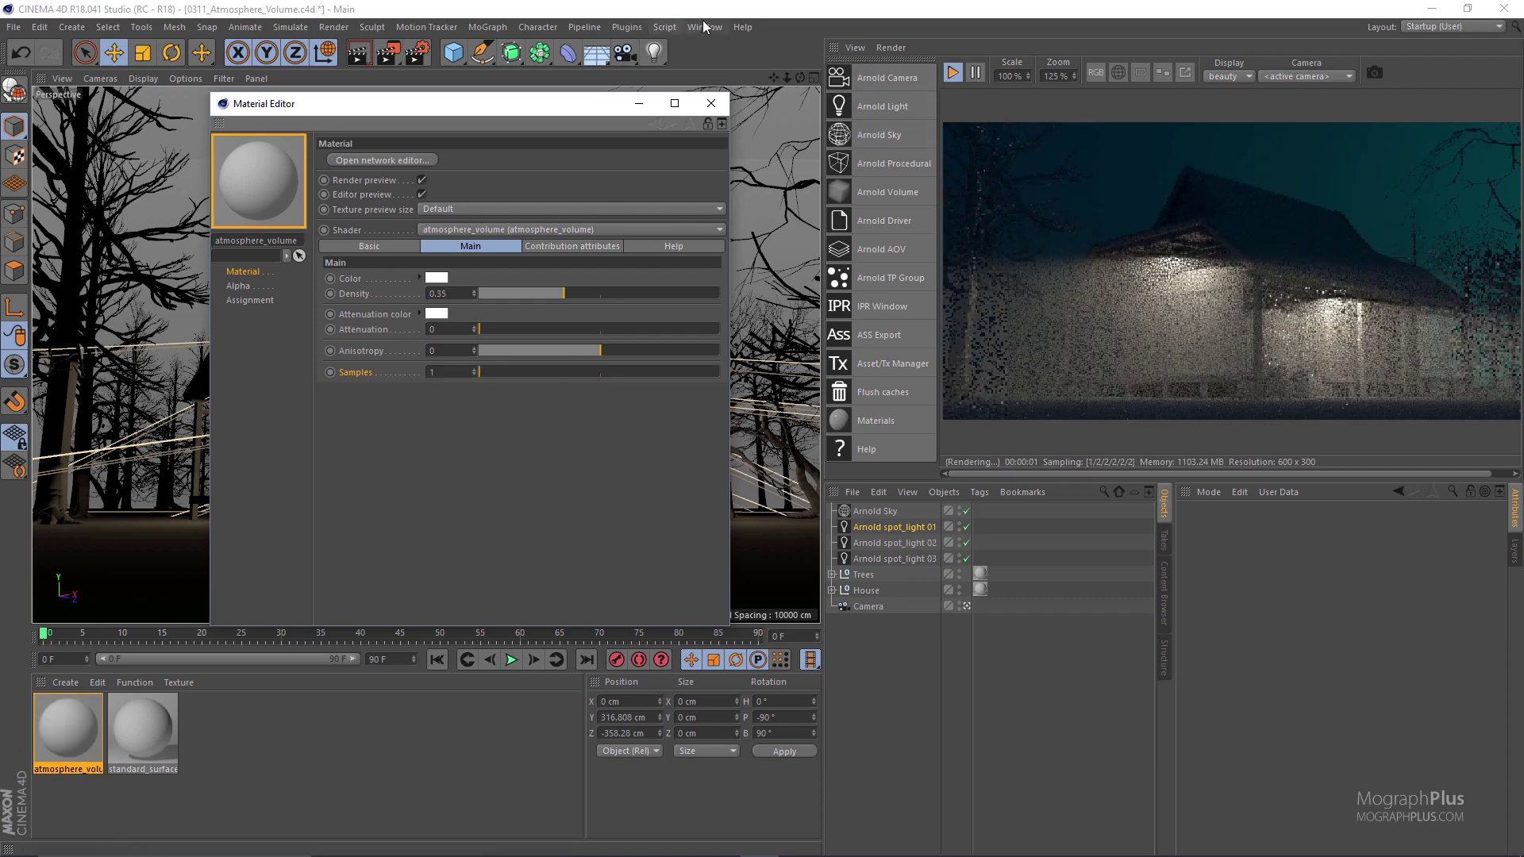
Compare the Samples 1 and Samples 5 renders in the Picture Viewer, then select all three spot lights
left_click(705, 26)
left_click(768, 310)
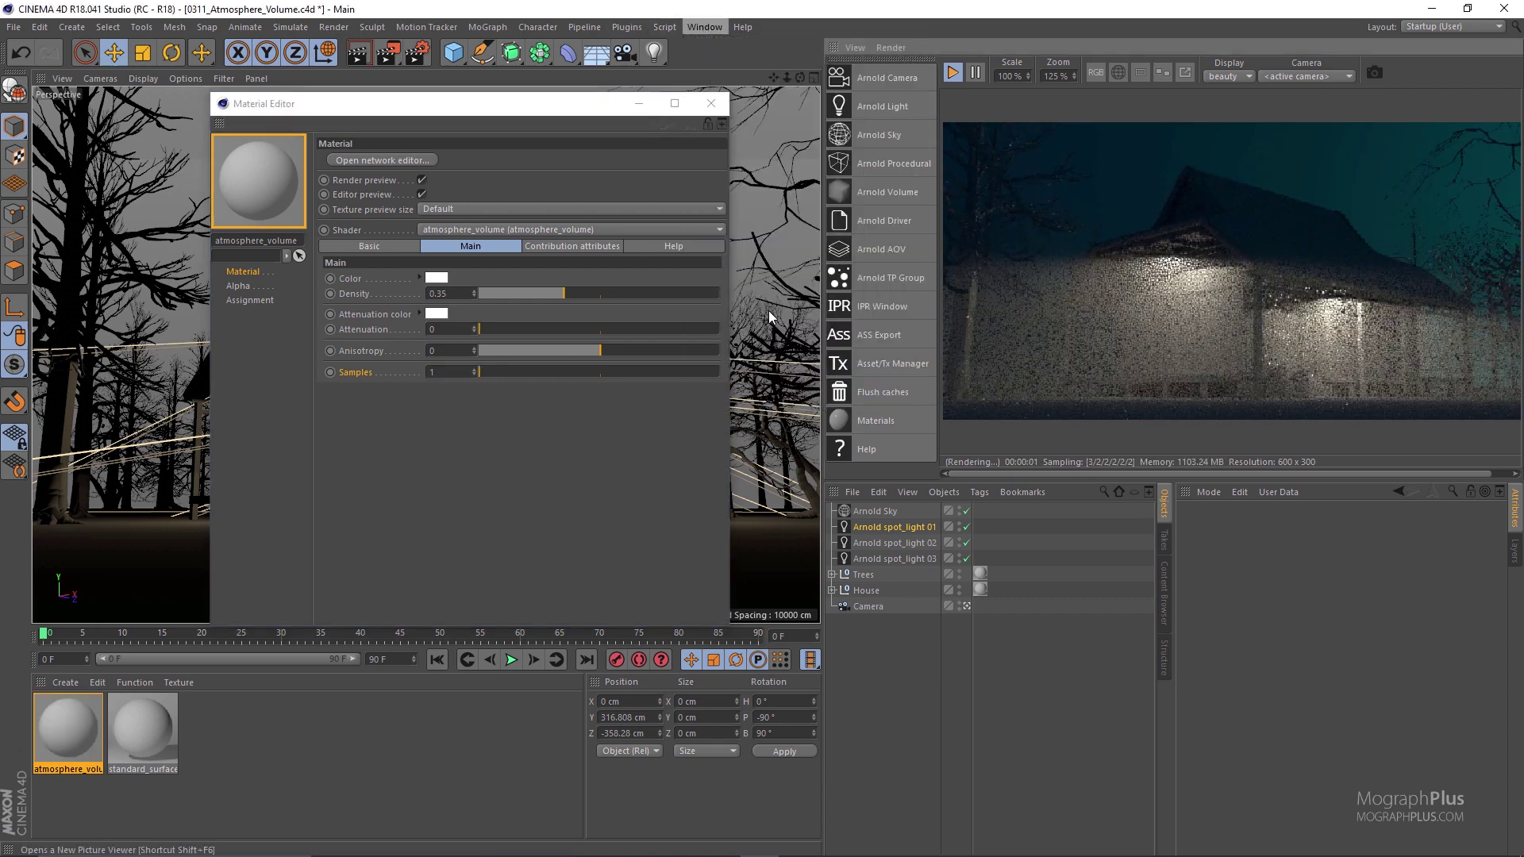
left_click(1088, 460)
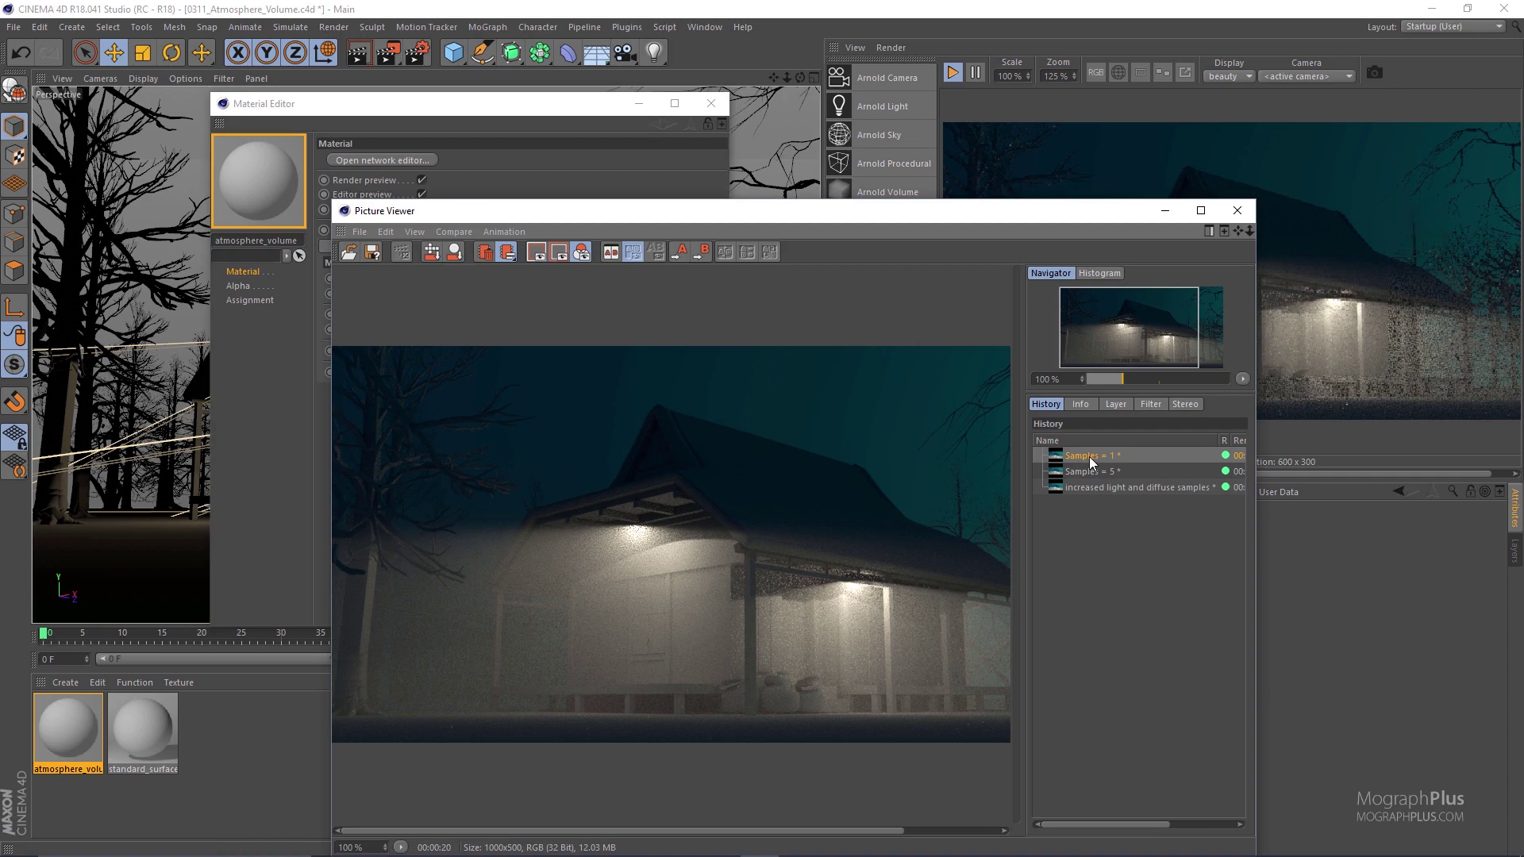
left_click_drag(903, 218, 874, 97)
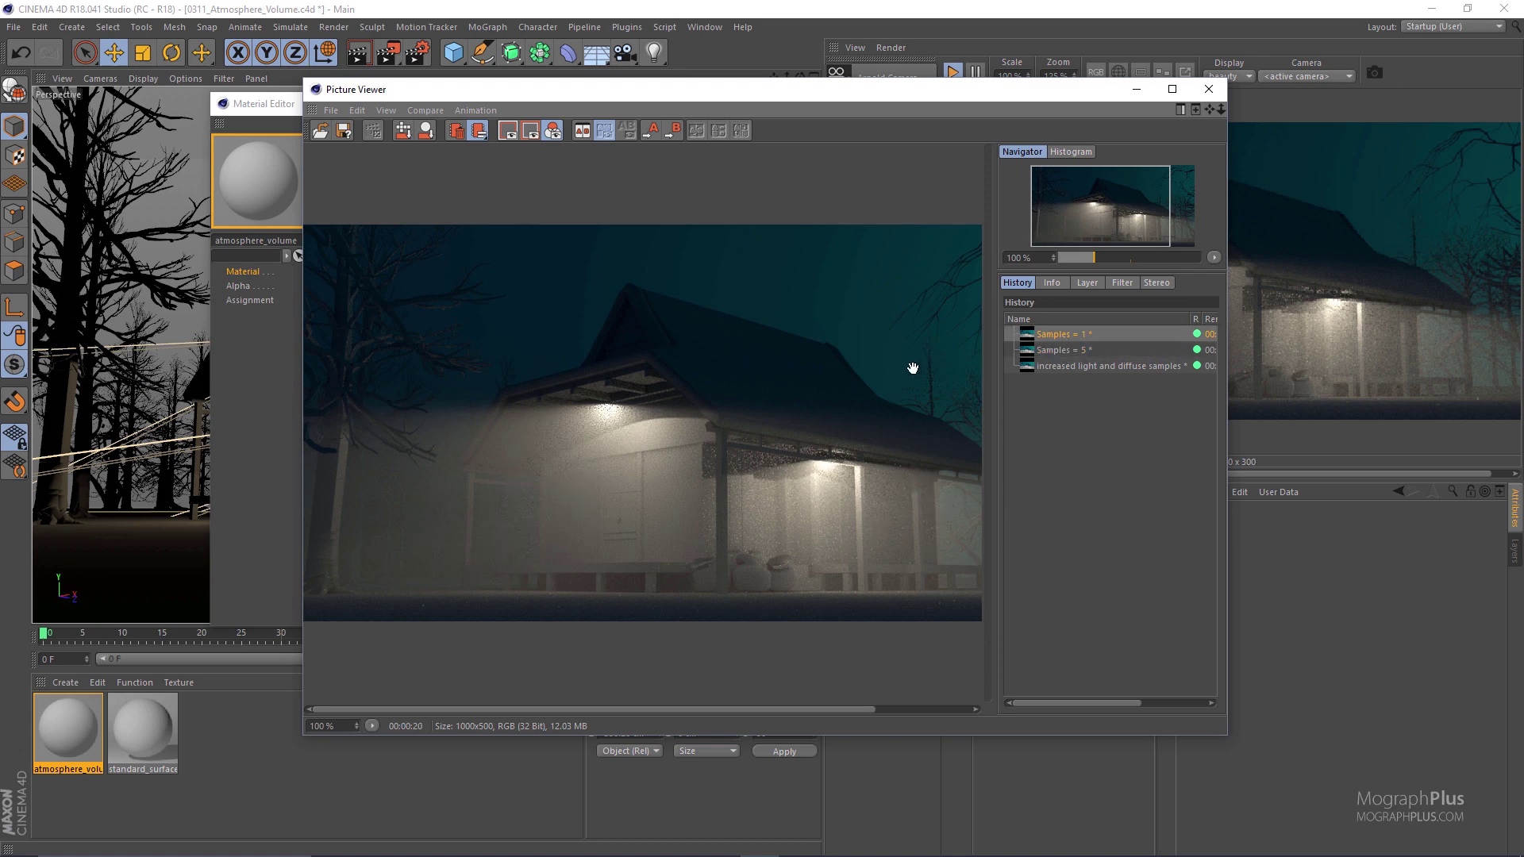
key("Down")
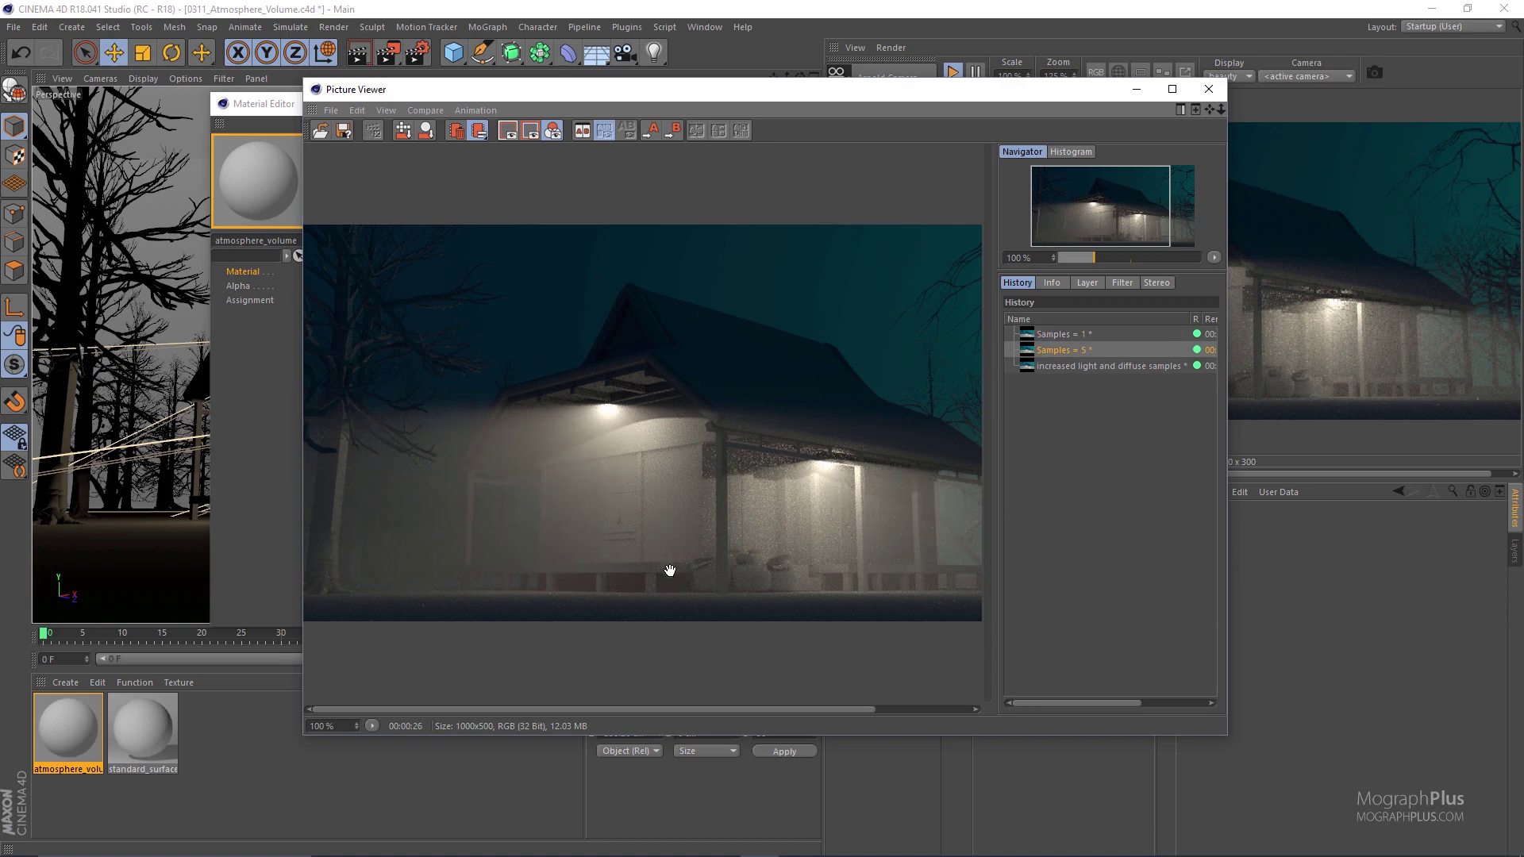
scroll(675, 573, "up", 3)
scroll(791, 438, "down", 1)
scroll(792, 439, "down", 3)
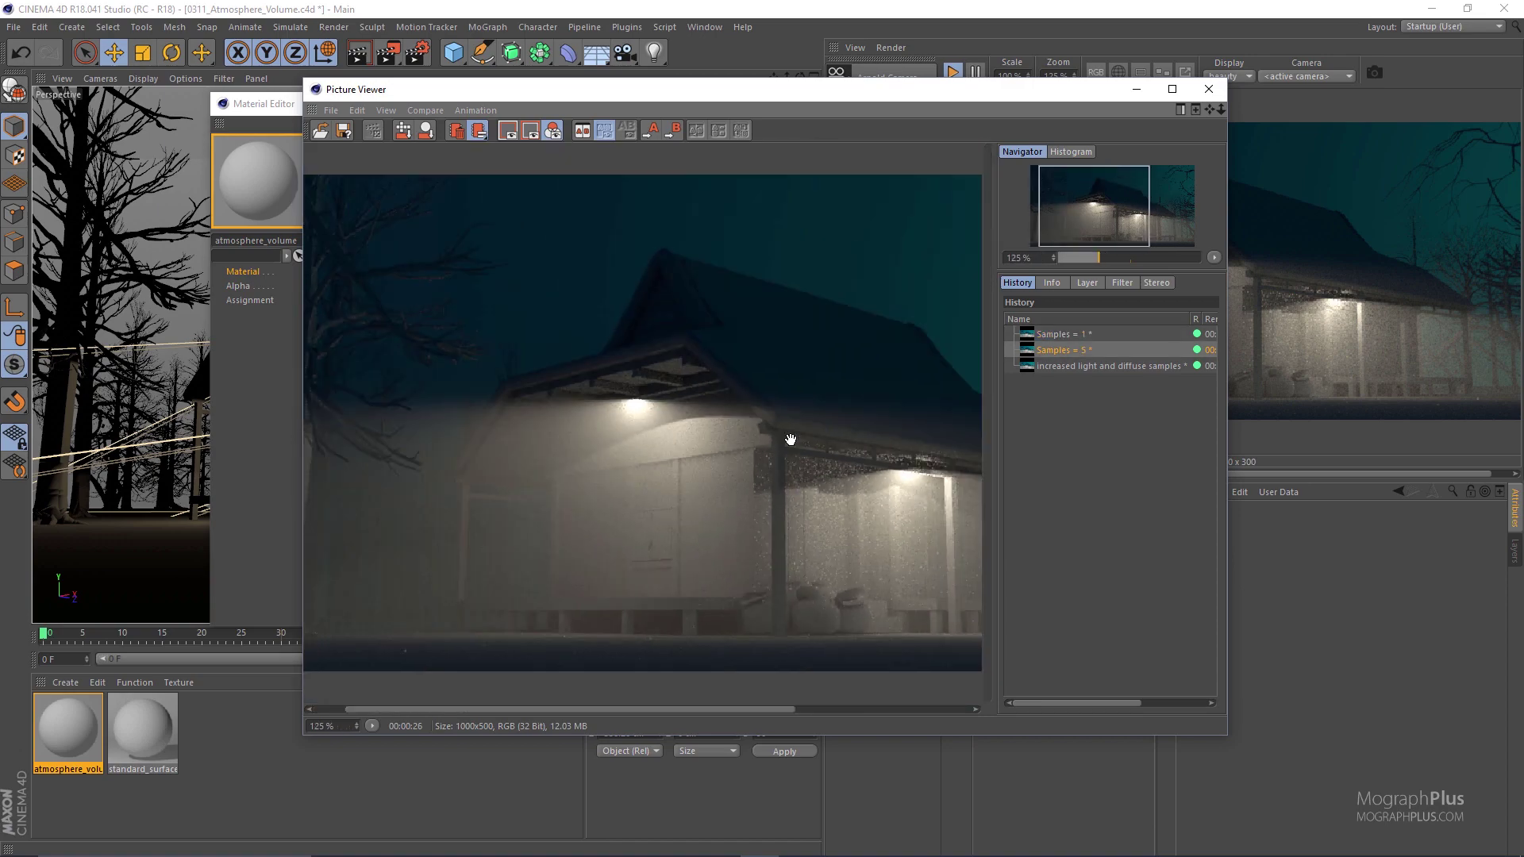
left_click(1208, 89)
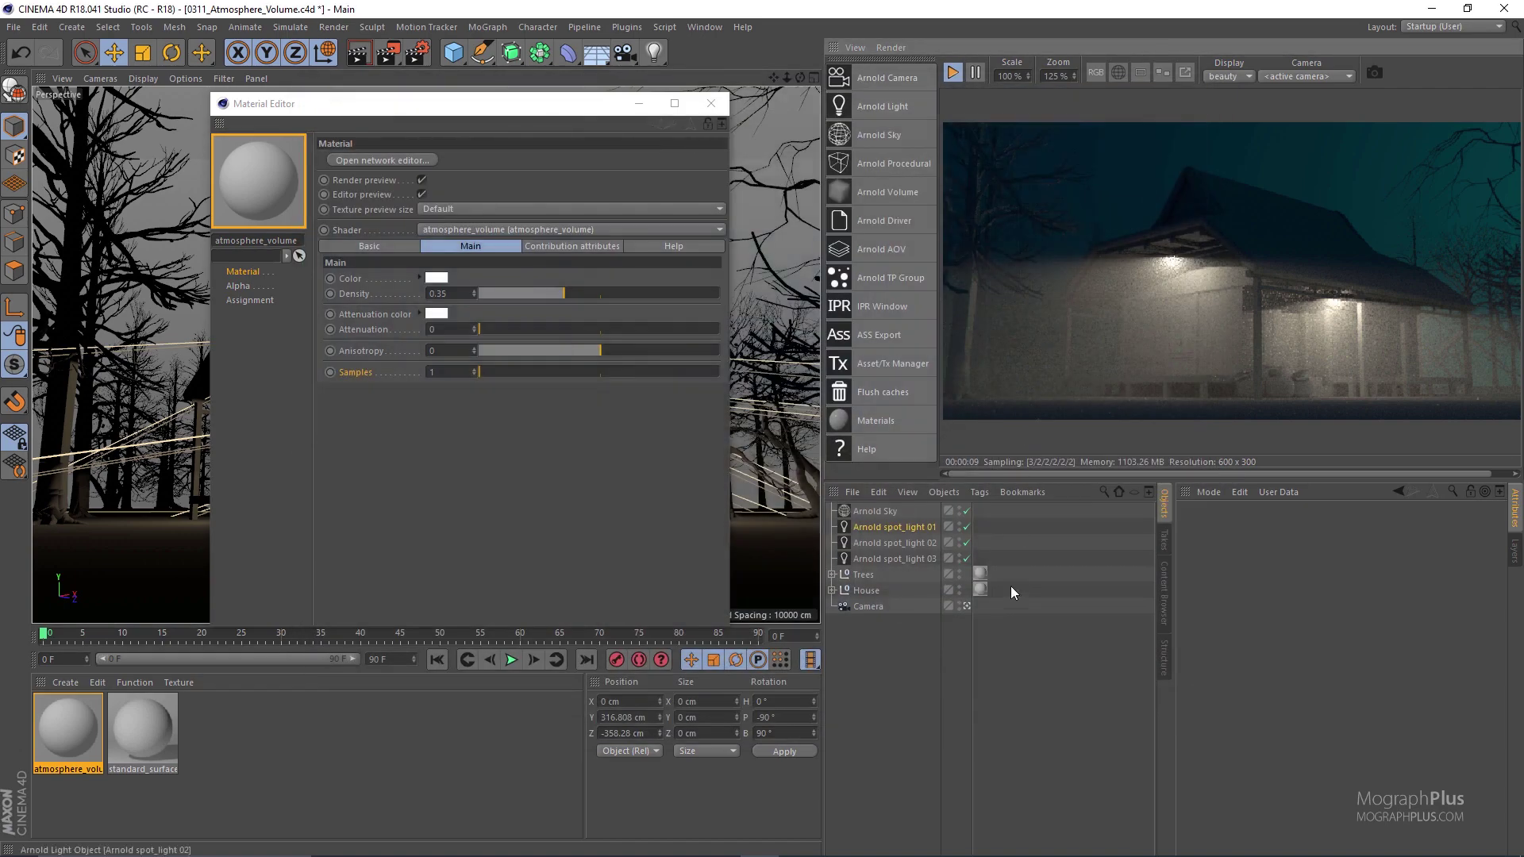
left_click(917, 556, "shift")
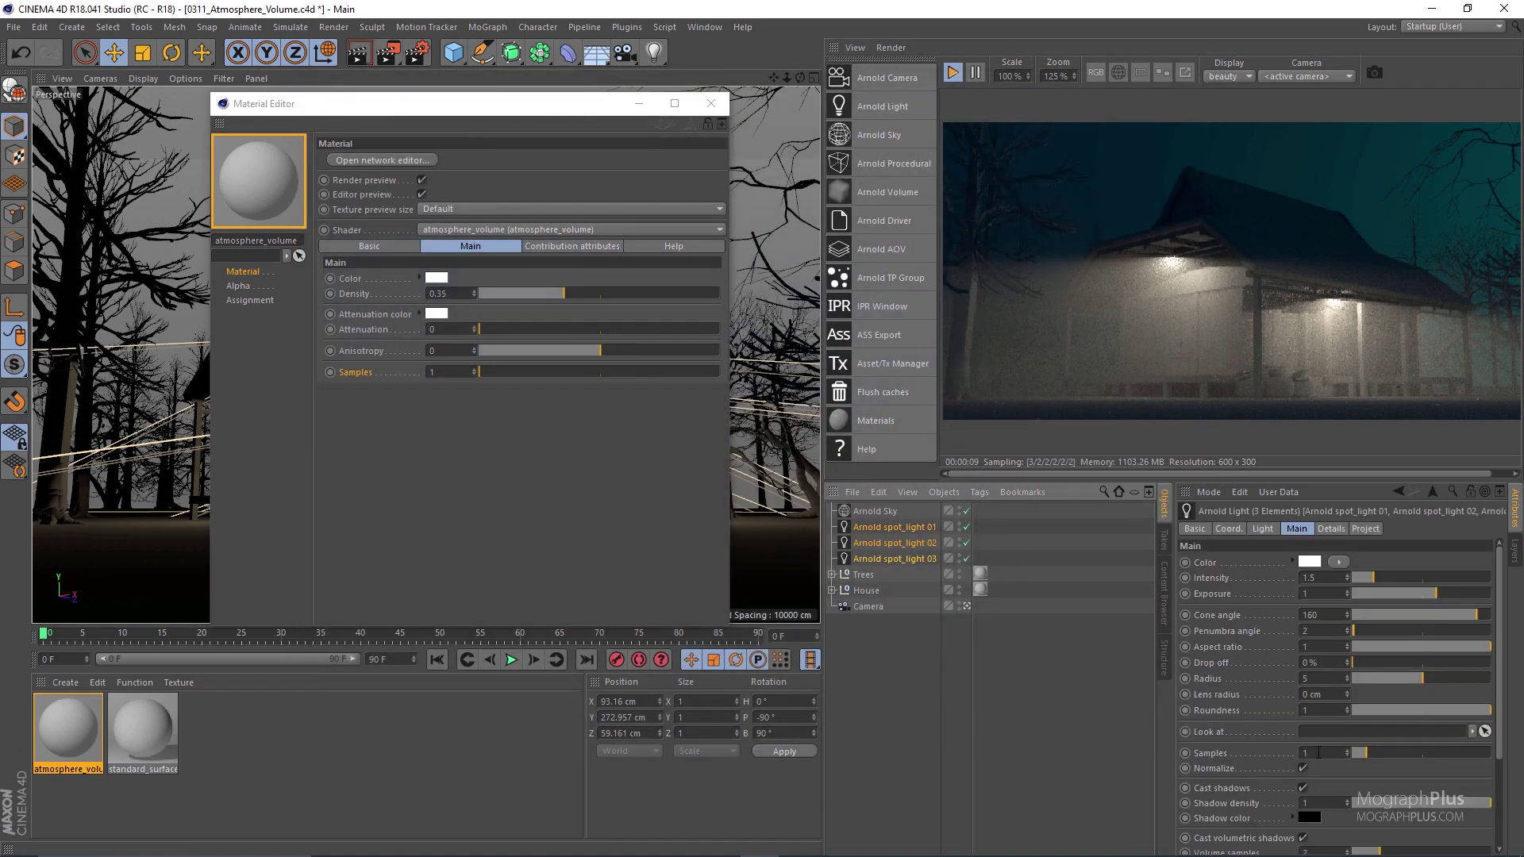
Set the Arnold Sky's skydome samples to 4
left_click(879, 512)
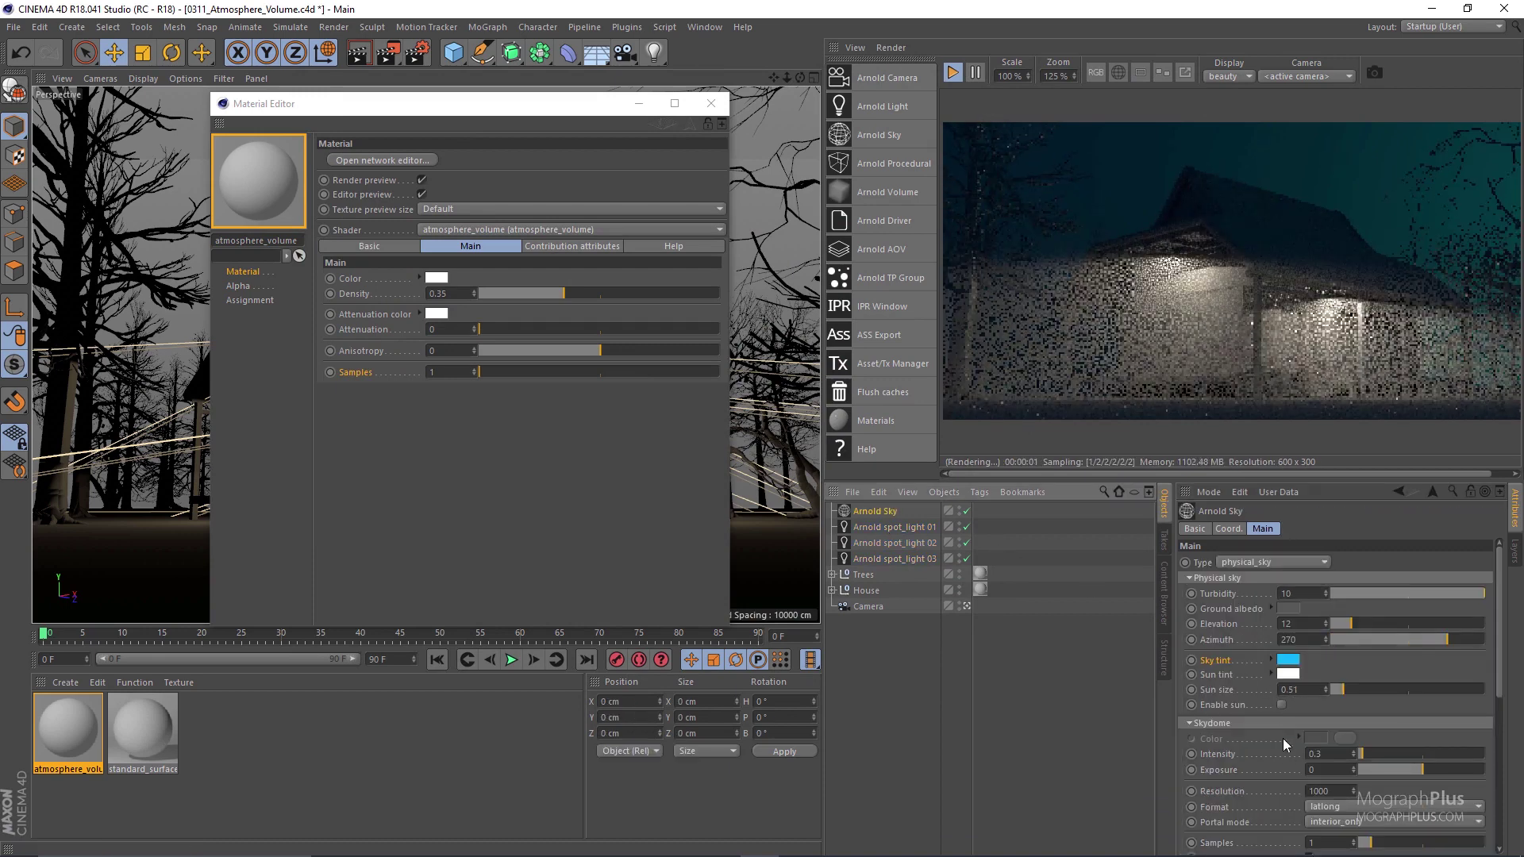
scroll(1260, 800, "down", 1)
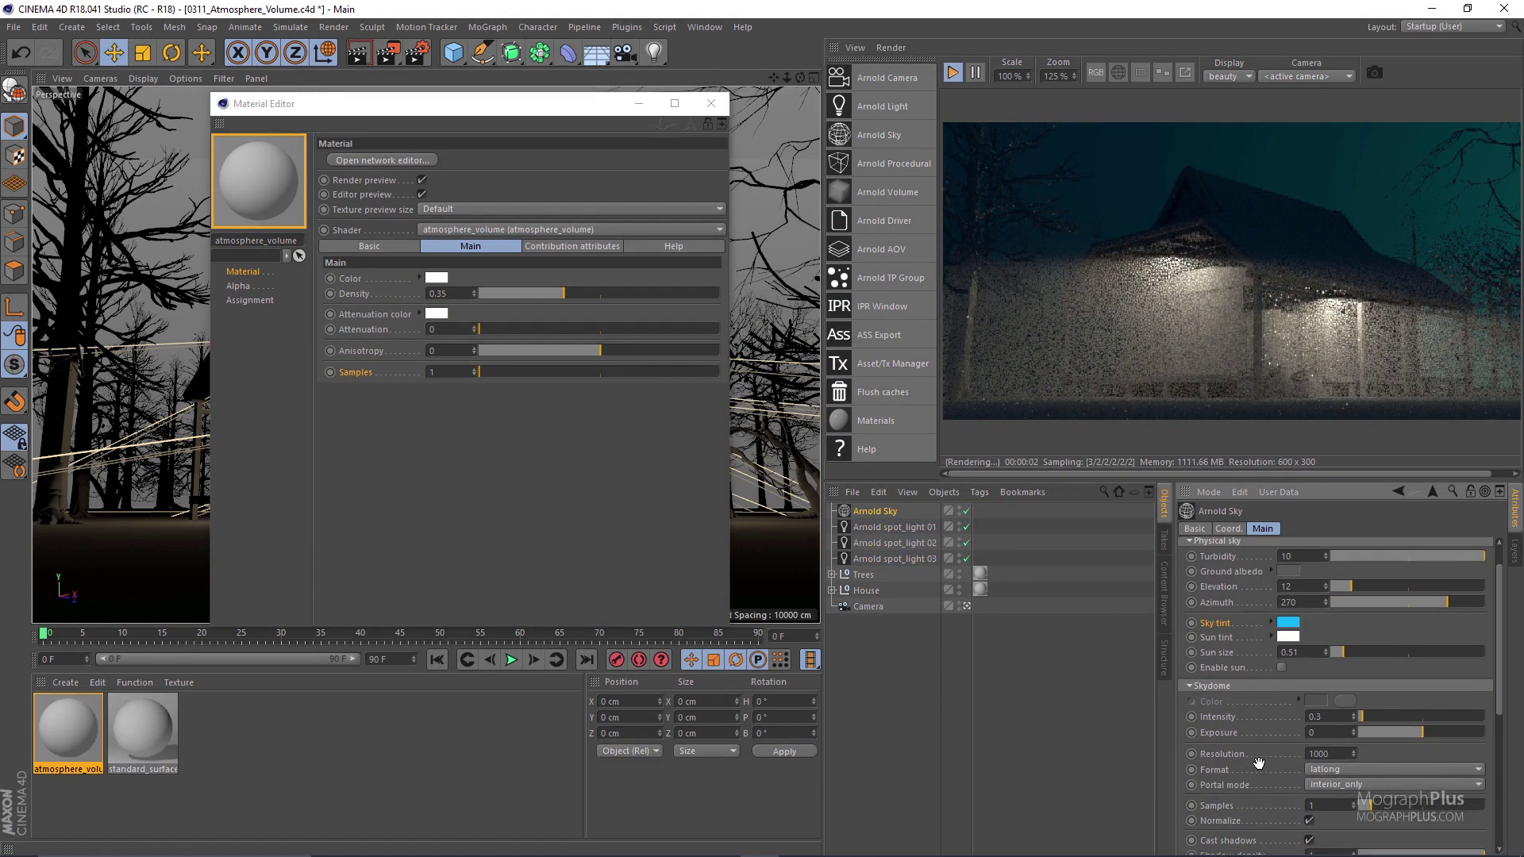
type("4")
key("Return")
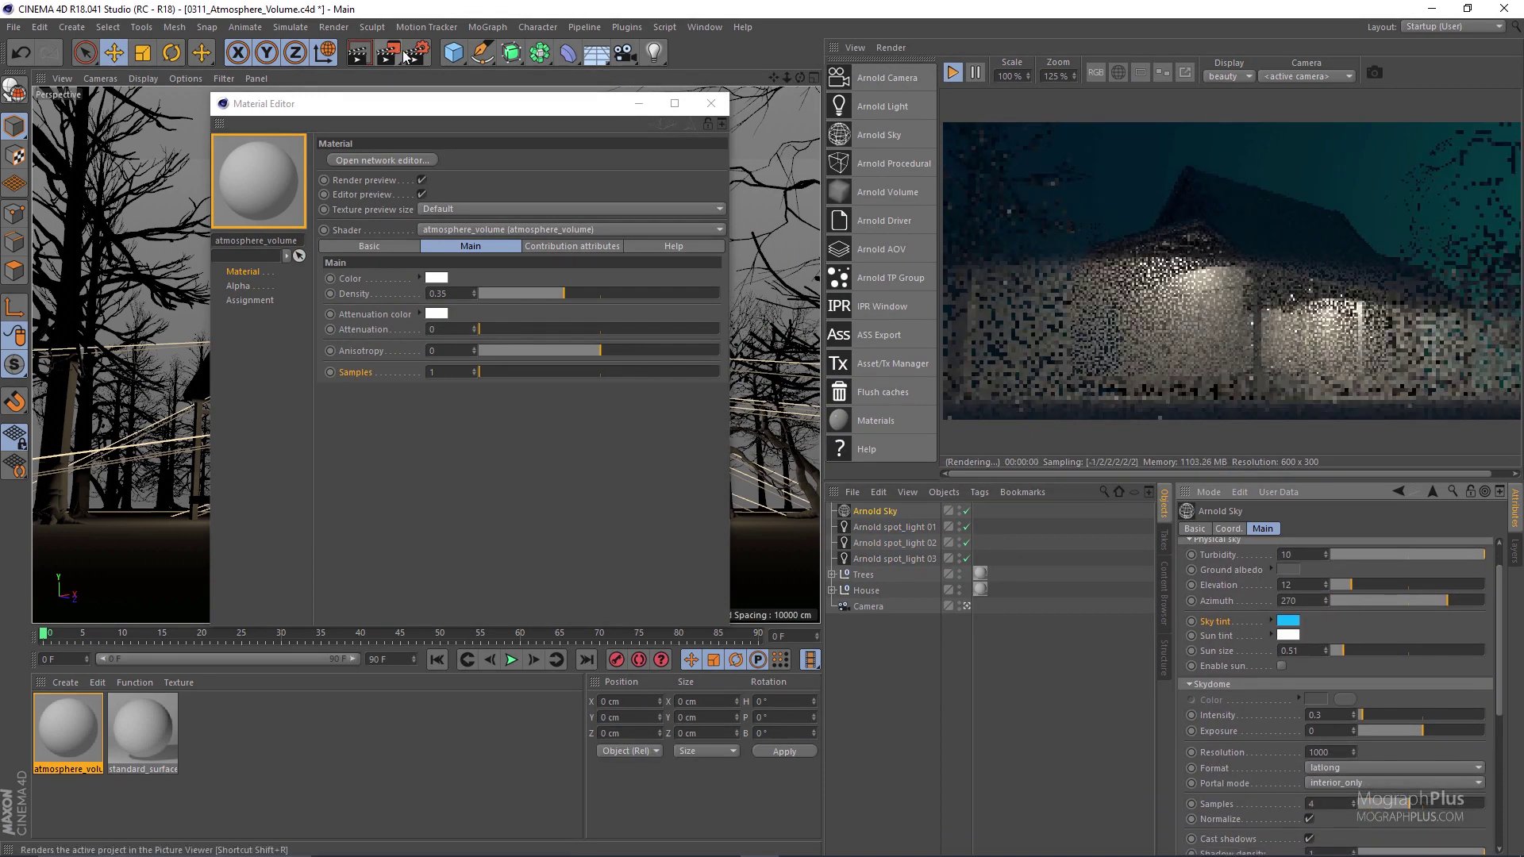
In Render Settings, set Camera (AA) samples to 4 and Diffuse samples to 5
left_click(416, 53)
left_click(457, 252)
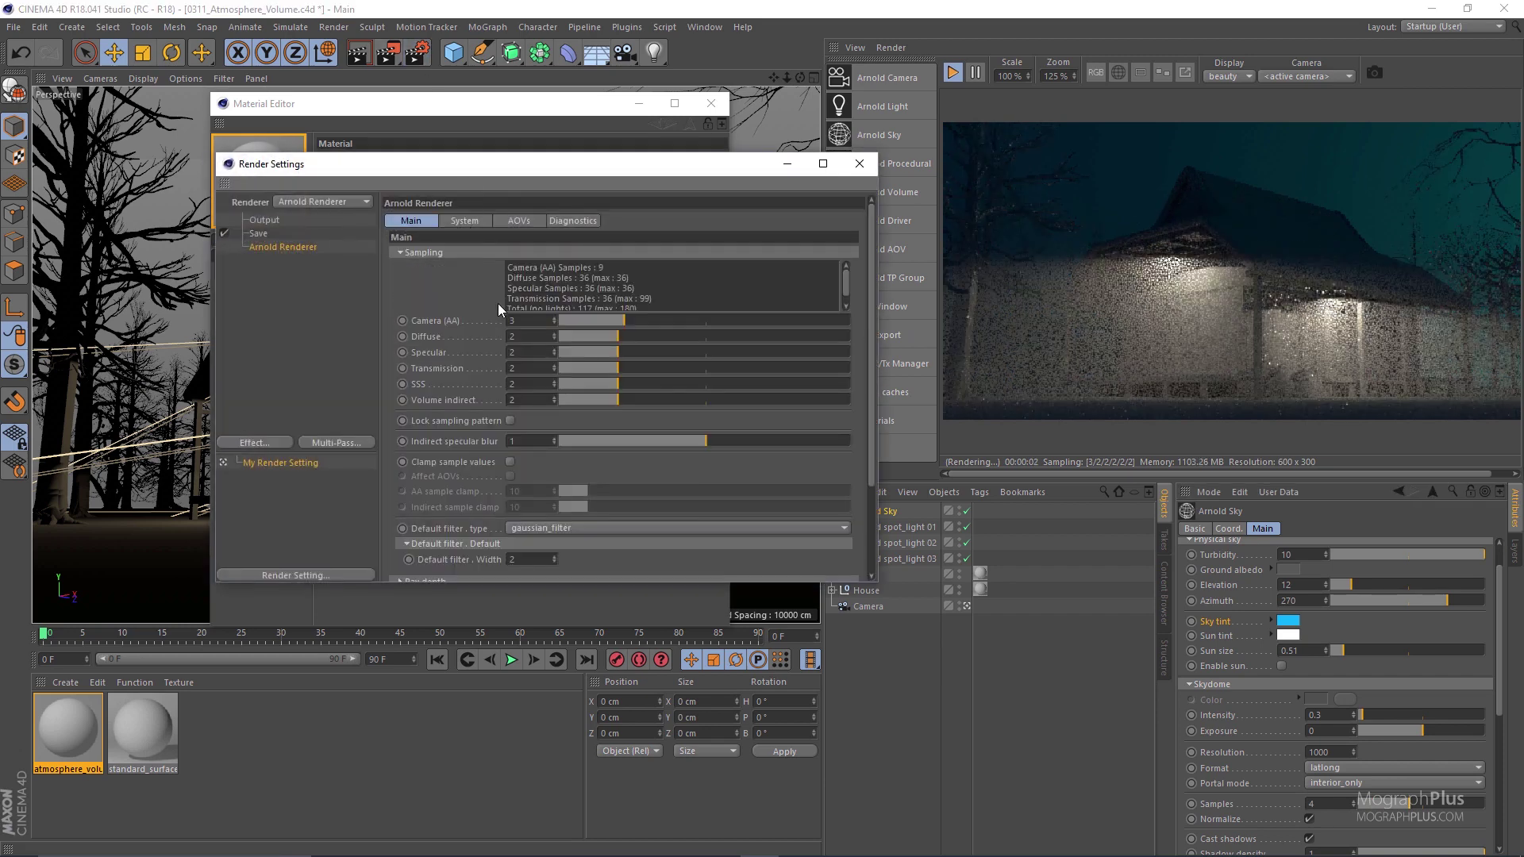
type("4")
key("Tab")
type("5")
key("Return")
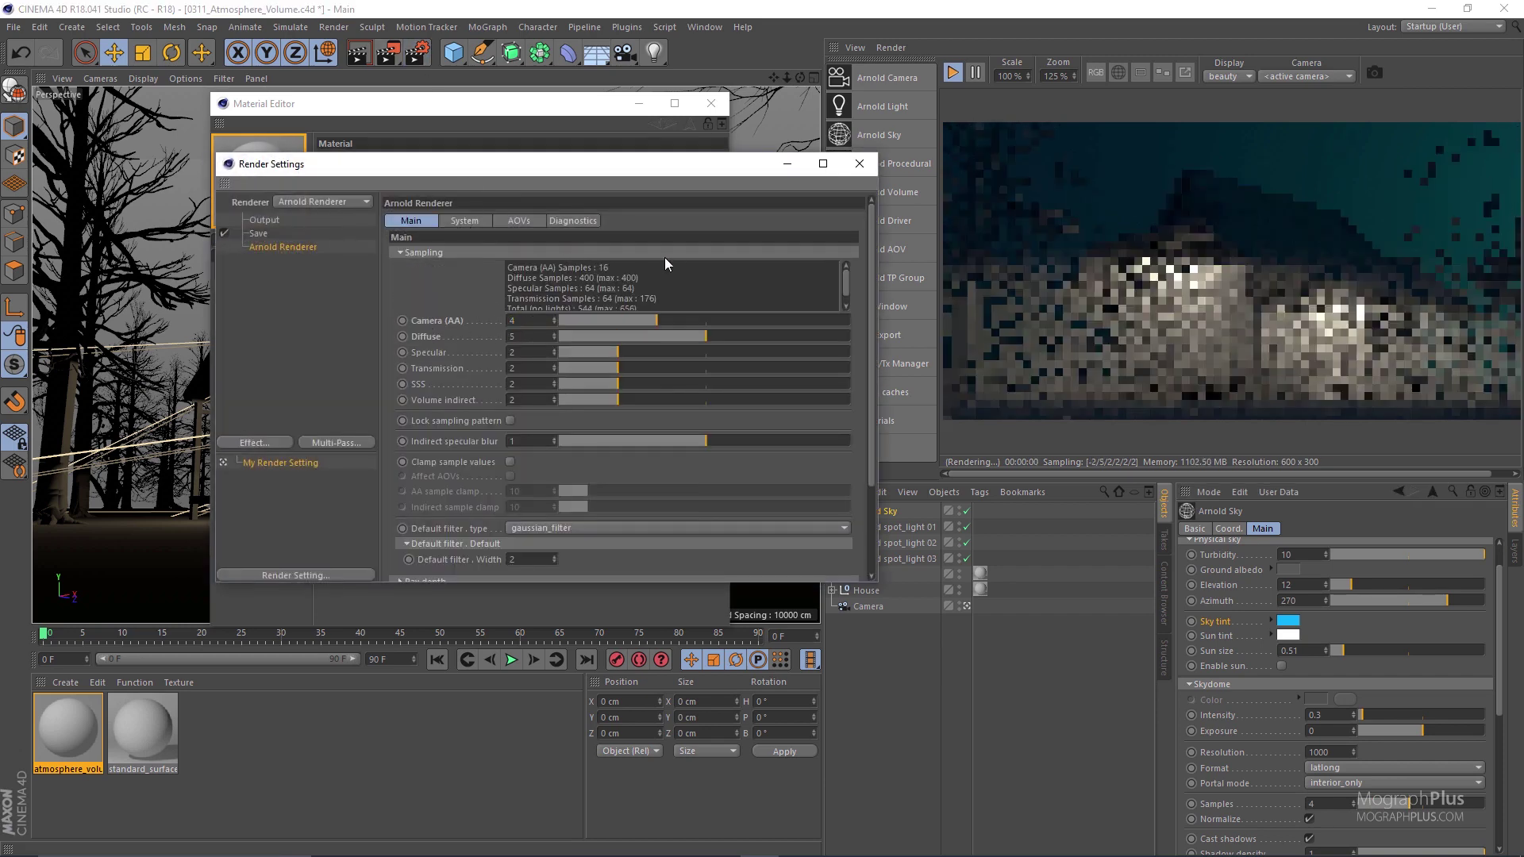
left_click(852, 169)
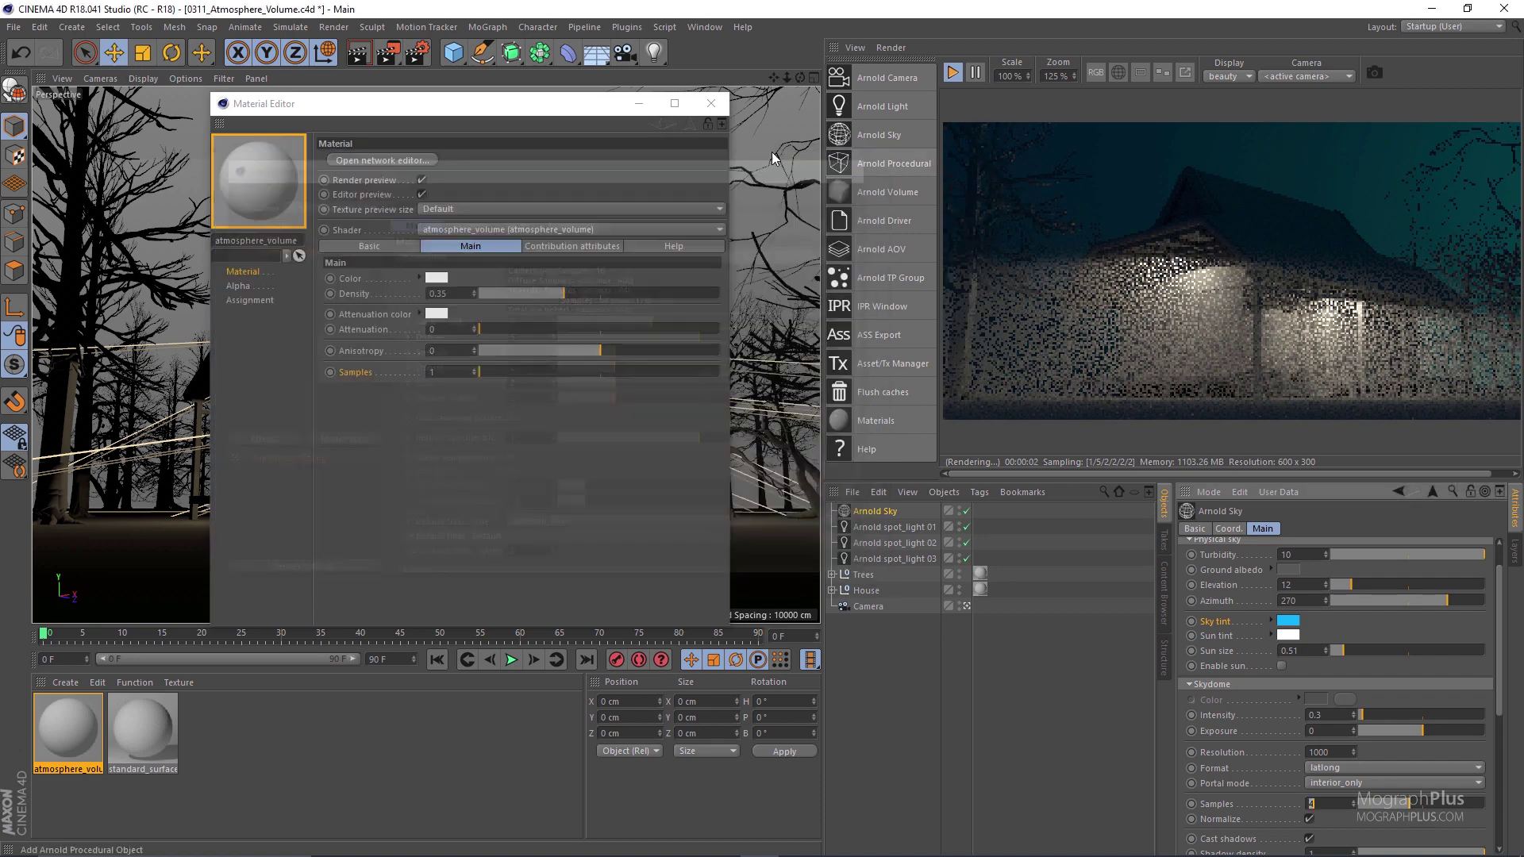
left_click(698, 27)
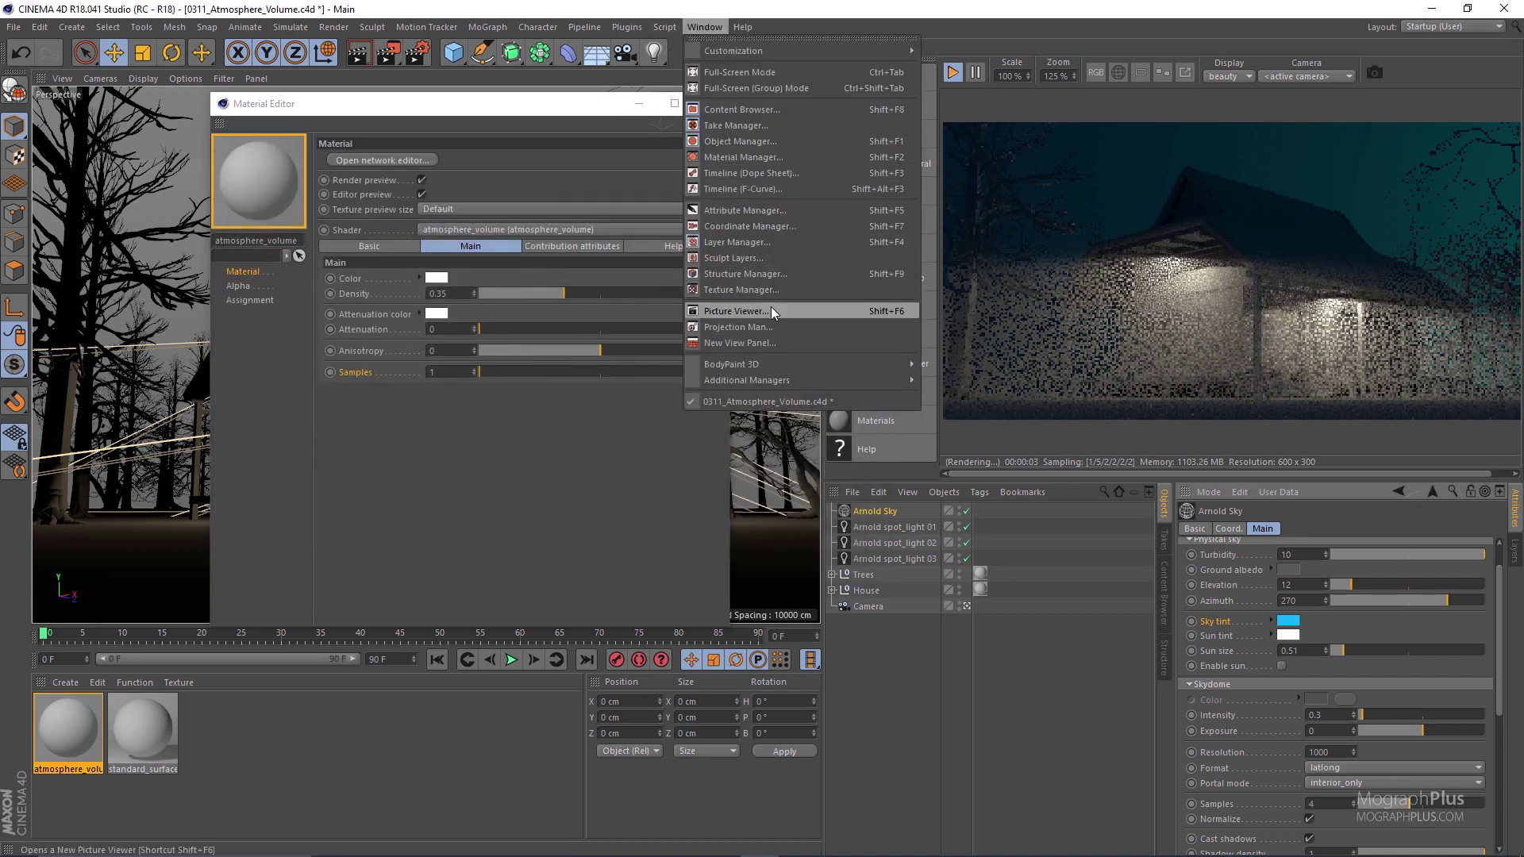
left_click(771, 310)
left_click(1085, 366)
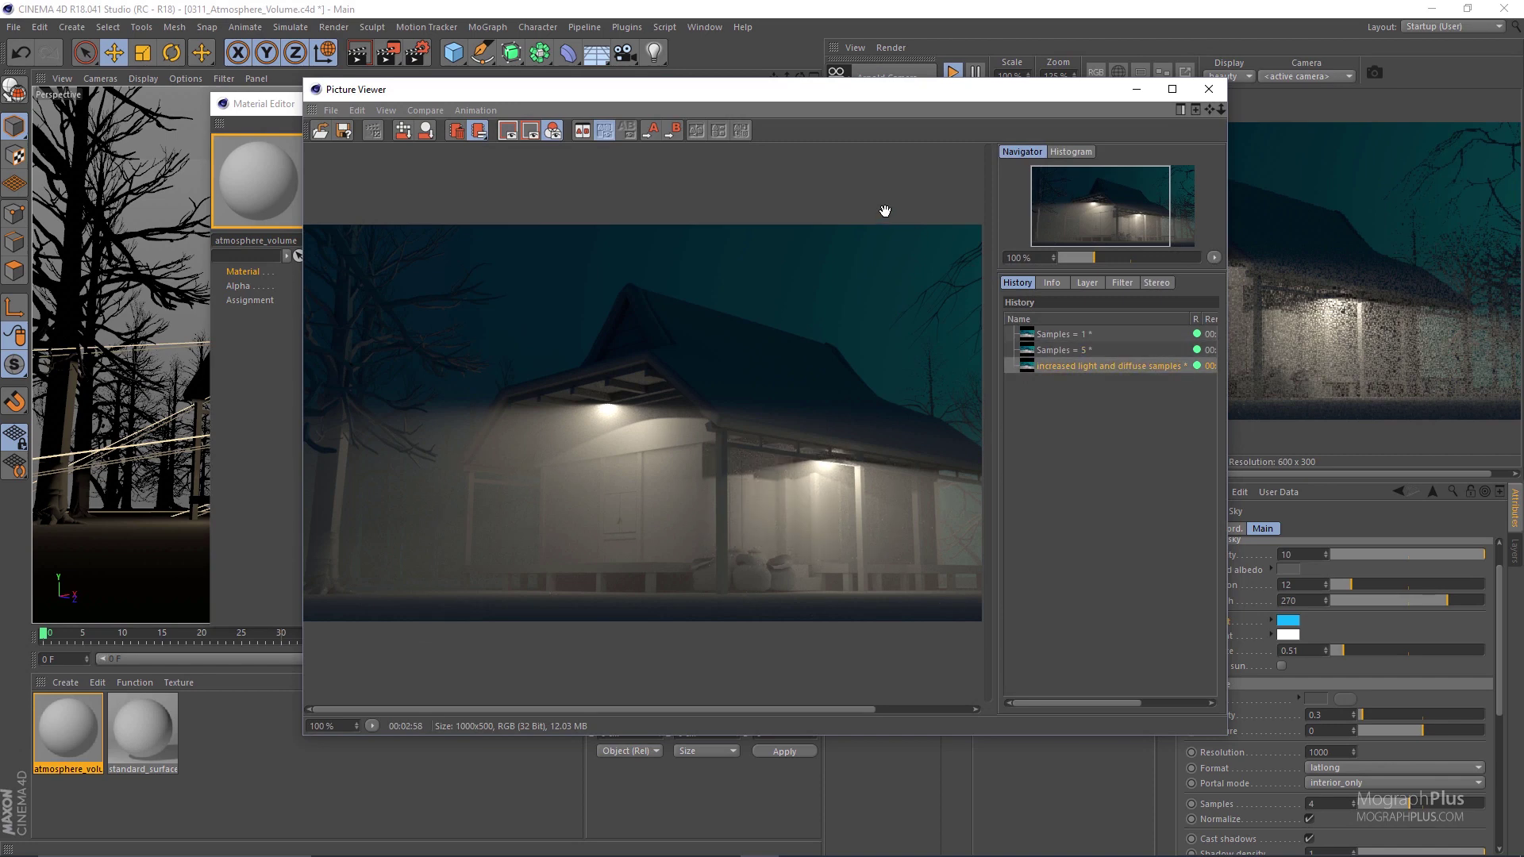
left_click(1216, 89)
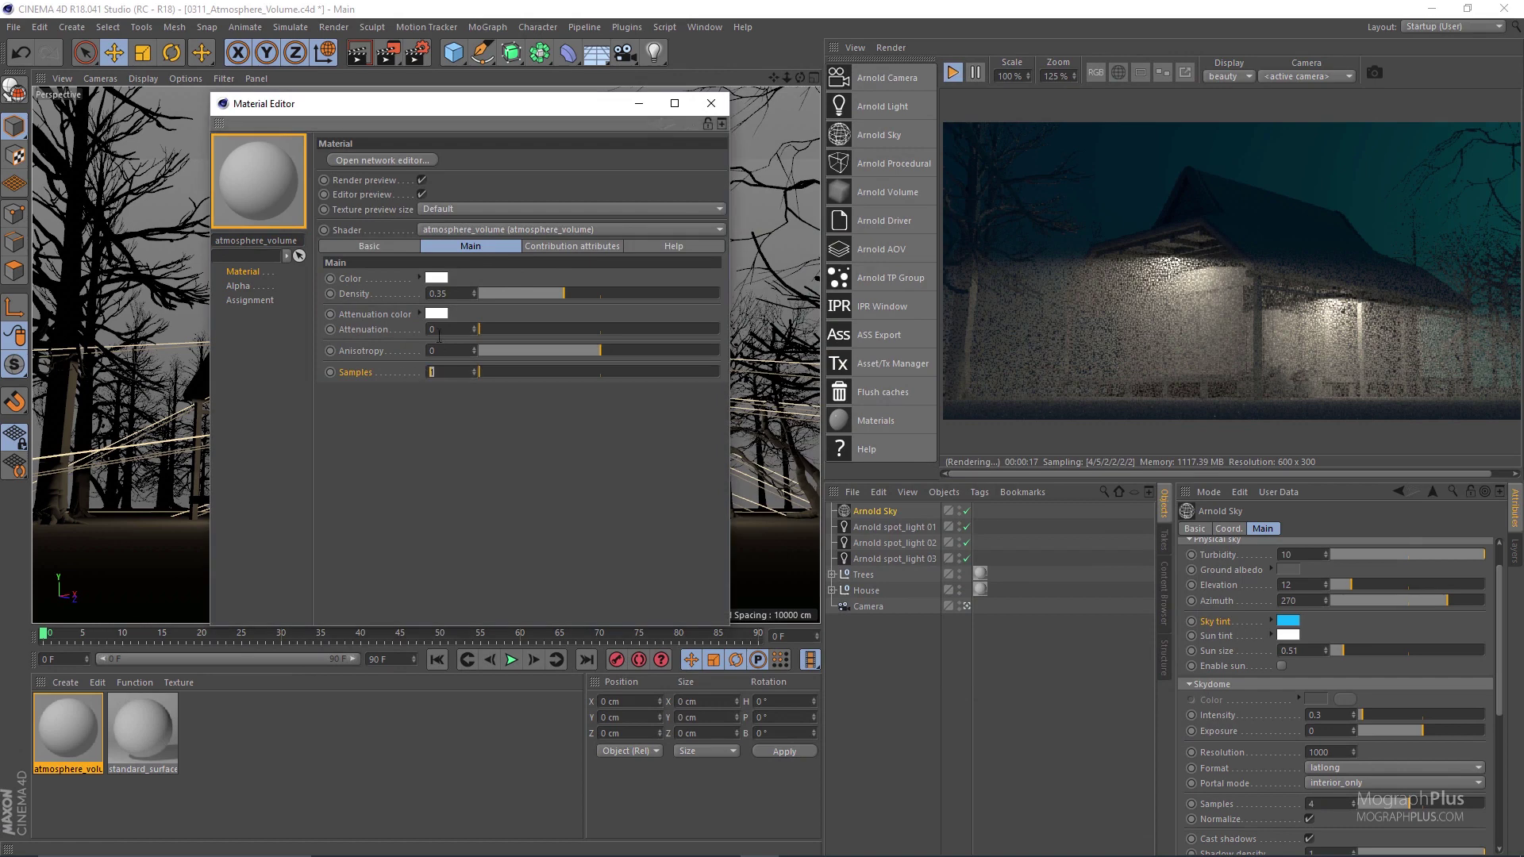
Show the fog's Contribution attributes and test camera contribution at 0 and 0.26, then restore 1
left_click(535, 247)
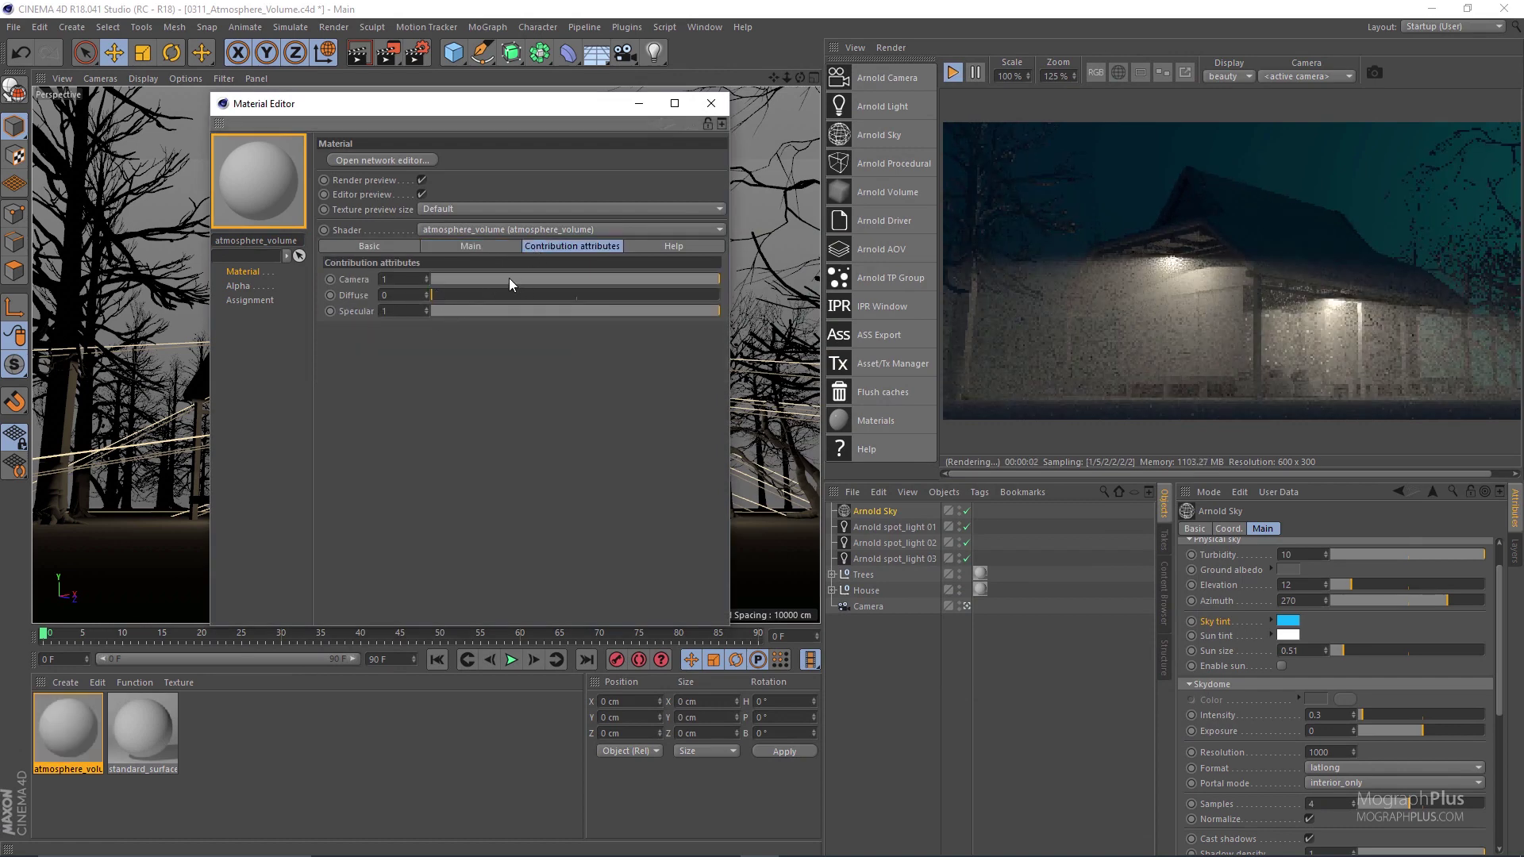
left_click_drag(506, 278, 415, 278)
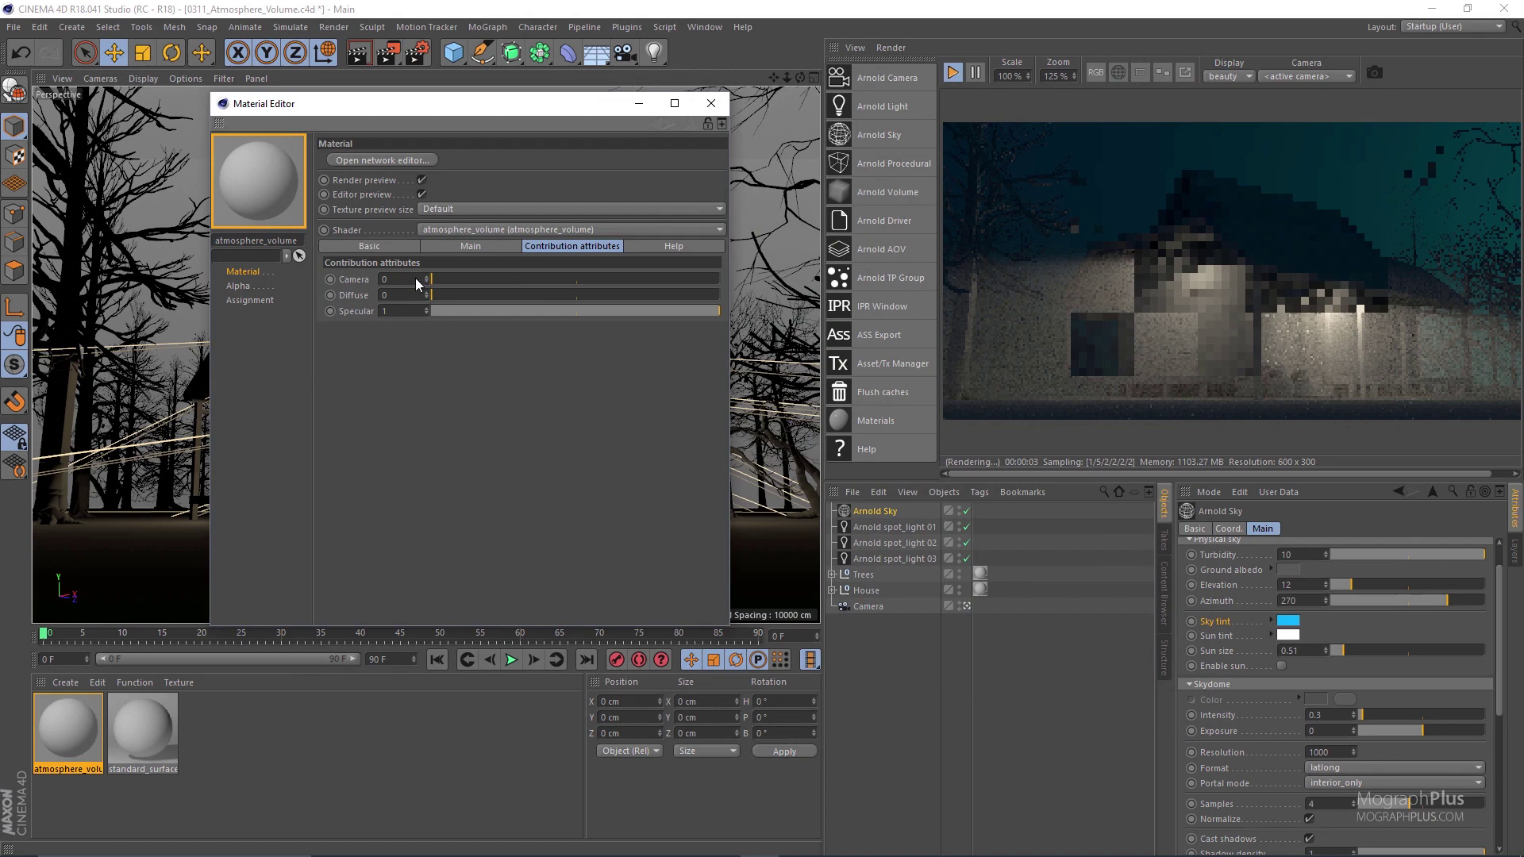
left_click(506, 278)
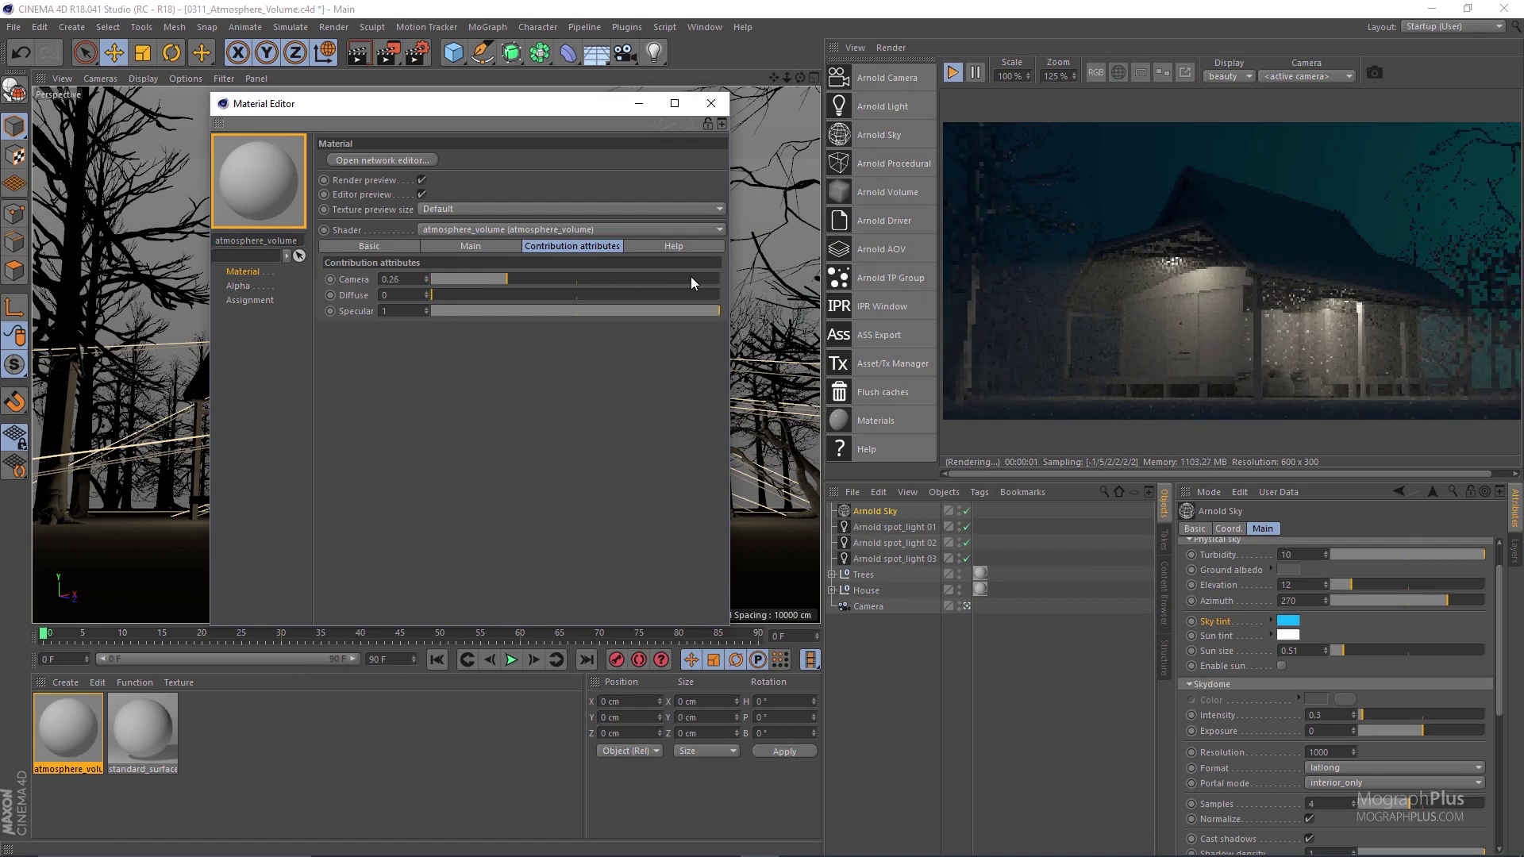
left_click_drag(690, 276, 783, 294)
scroll(1212, 255, "up", 1)
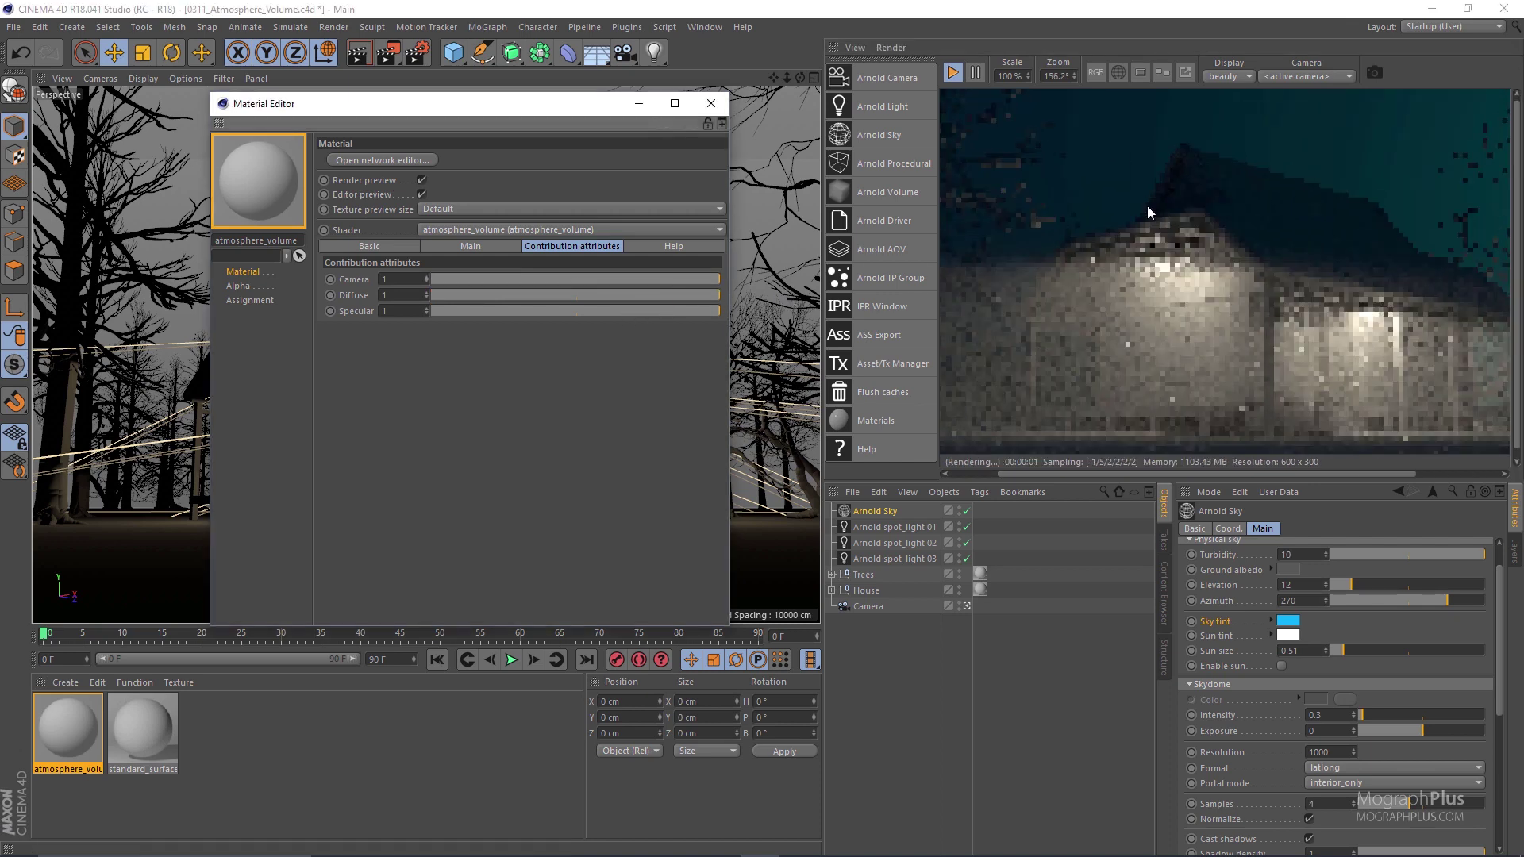
Limit the IPR to the lit porch roof region and test diffuse contribution off, then 1
left_click_drag(1057, 199, 1236, 284)
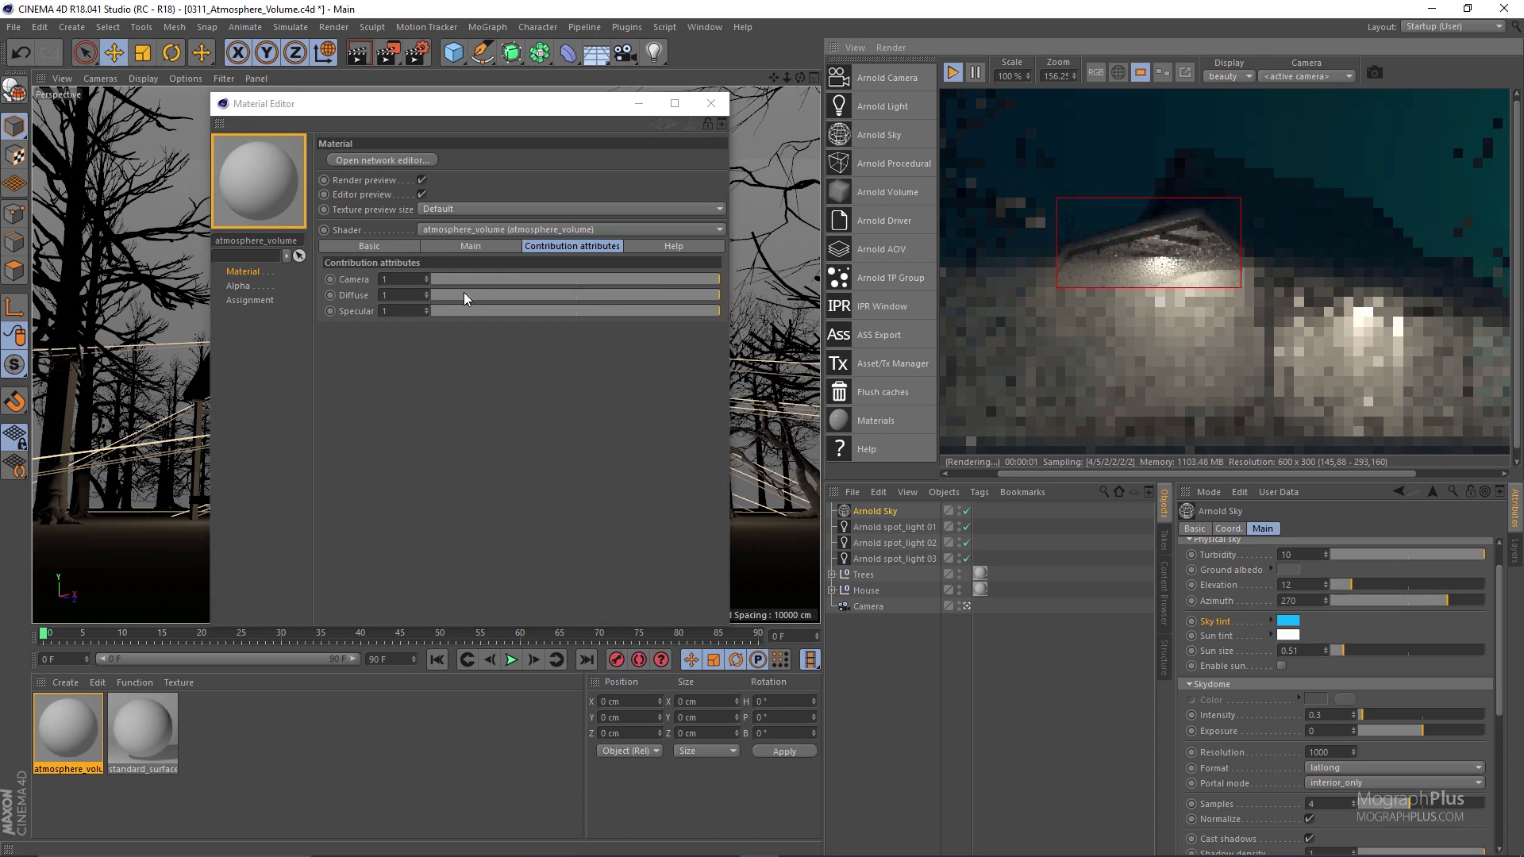
scroll(1201, 231, "up", 2)
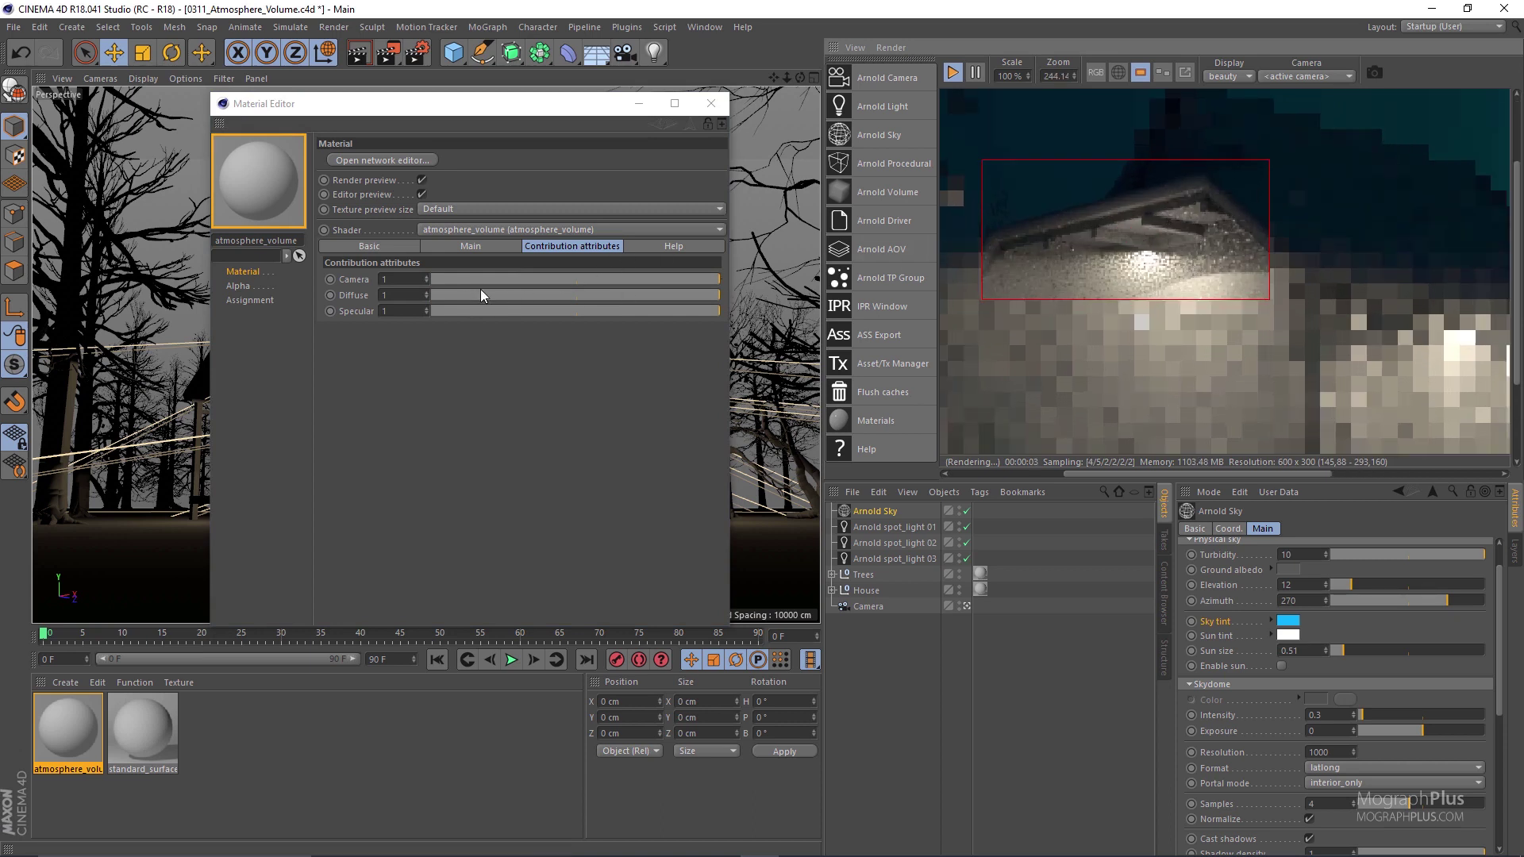
left_click_drag(456, 294, 420, 294)
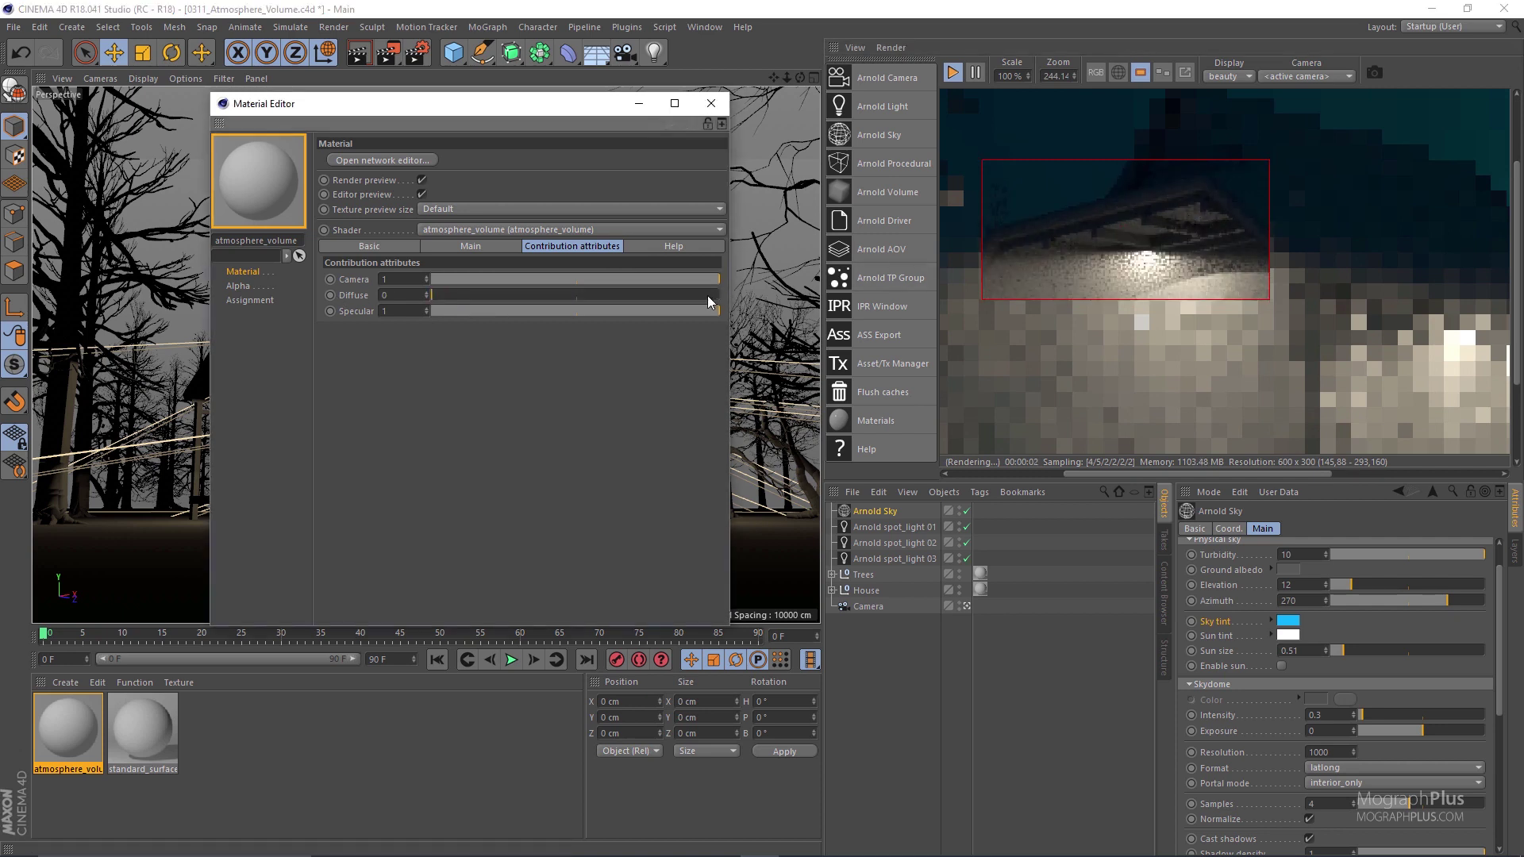
left_click_drag(707, 295, 726, 295)
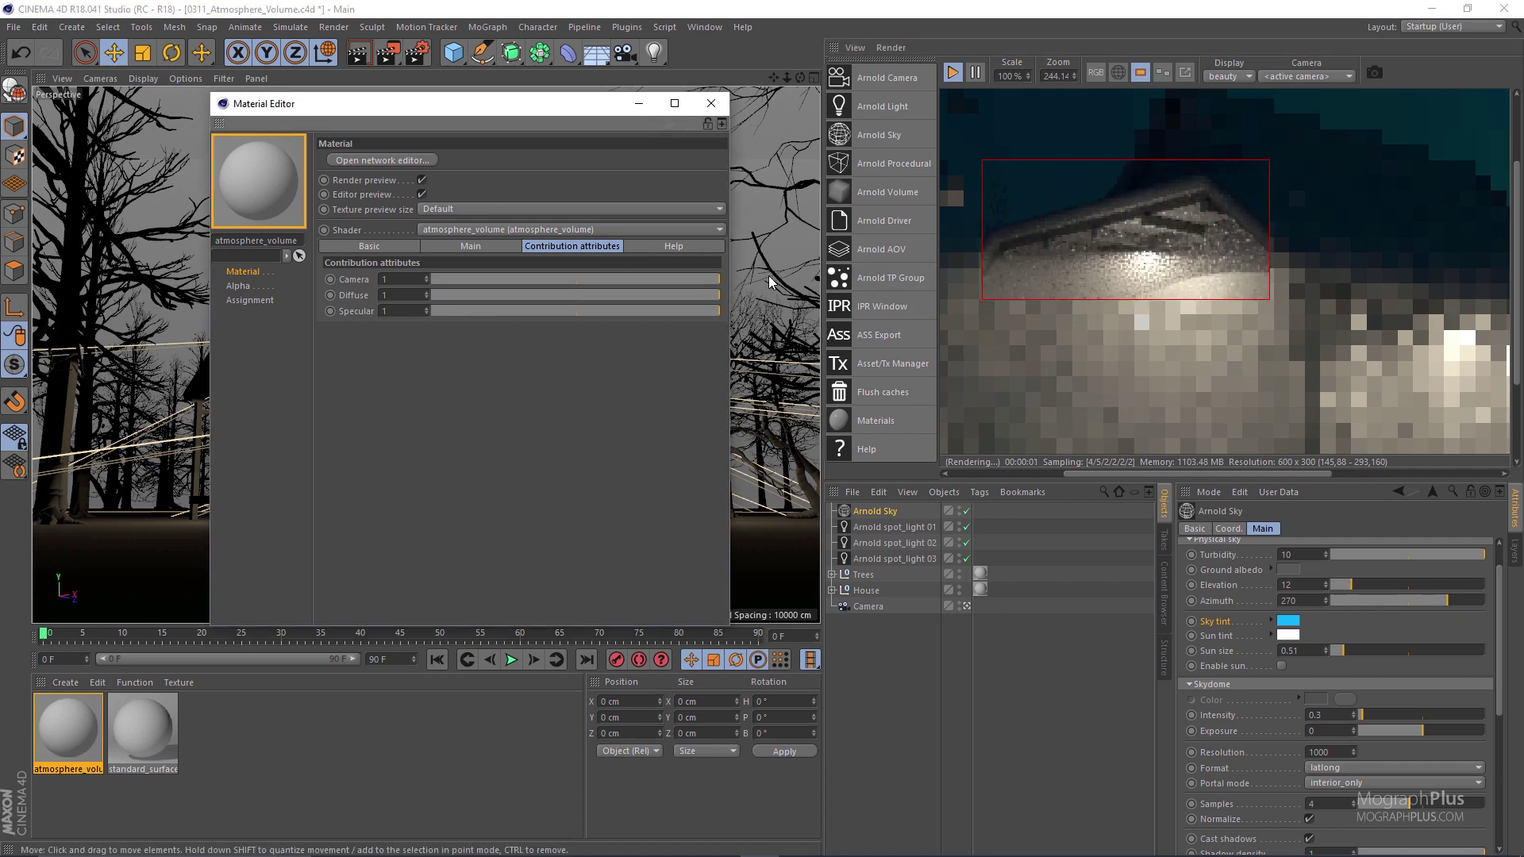
scroll(1137, 232, "down", 1)
scroll(1137, 232, "up", 1)
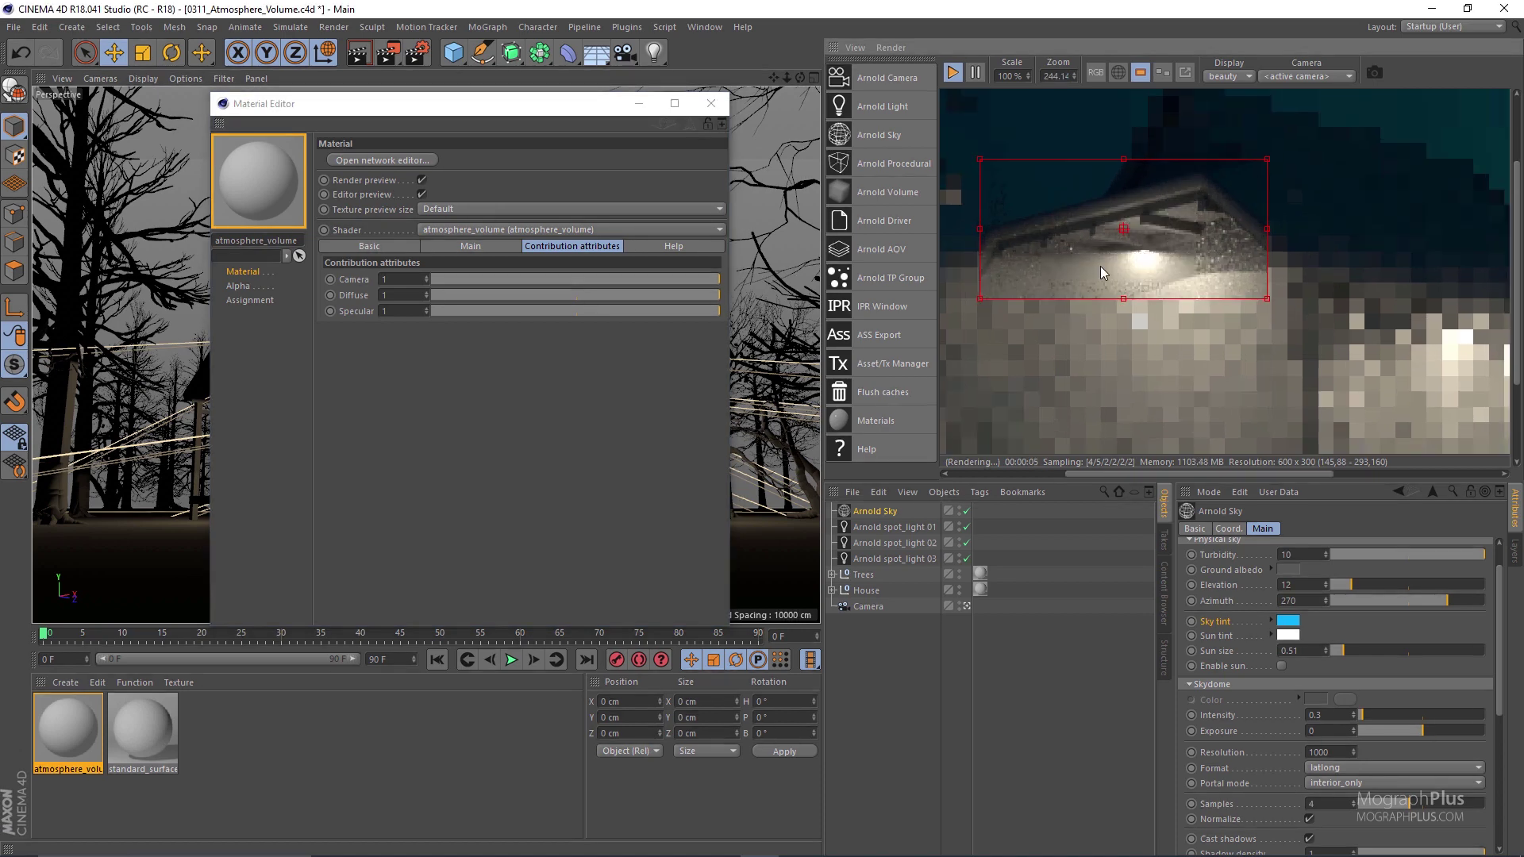
scroll(1139, 266, "down", 1)
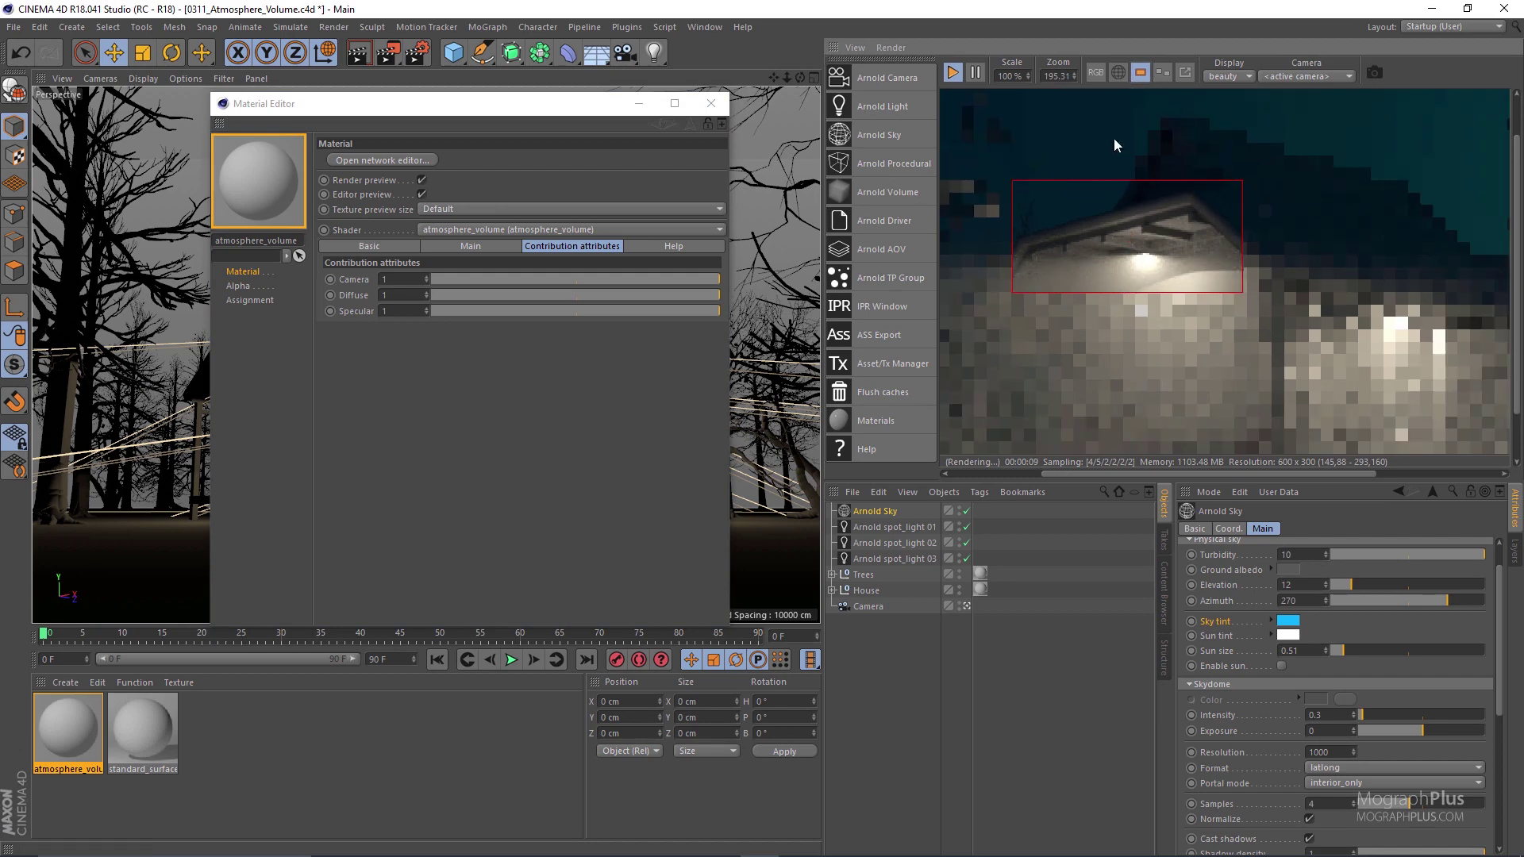
Render the full frame again, set the fog's diffuse contribution to 0, and test lowering specular
left_click(1140, 76)
left_click_drag(476, 294, 429, 294)
scroll(1109, 255, "down", 2)
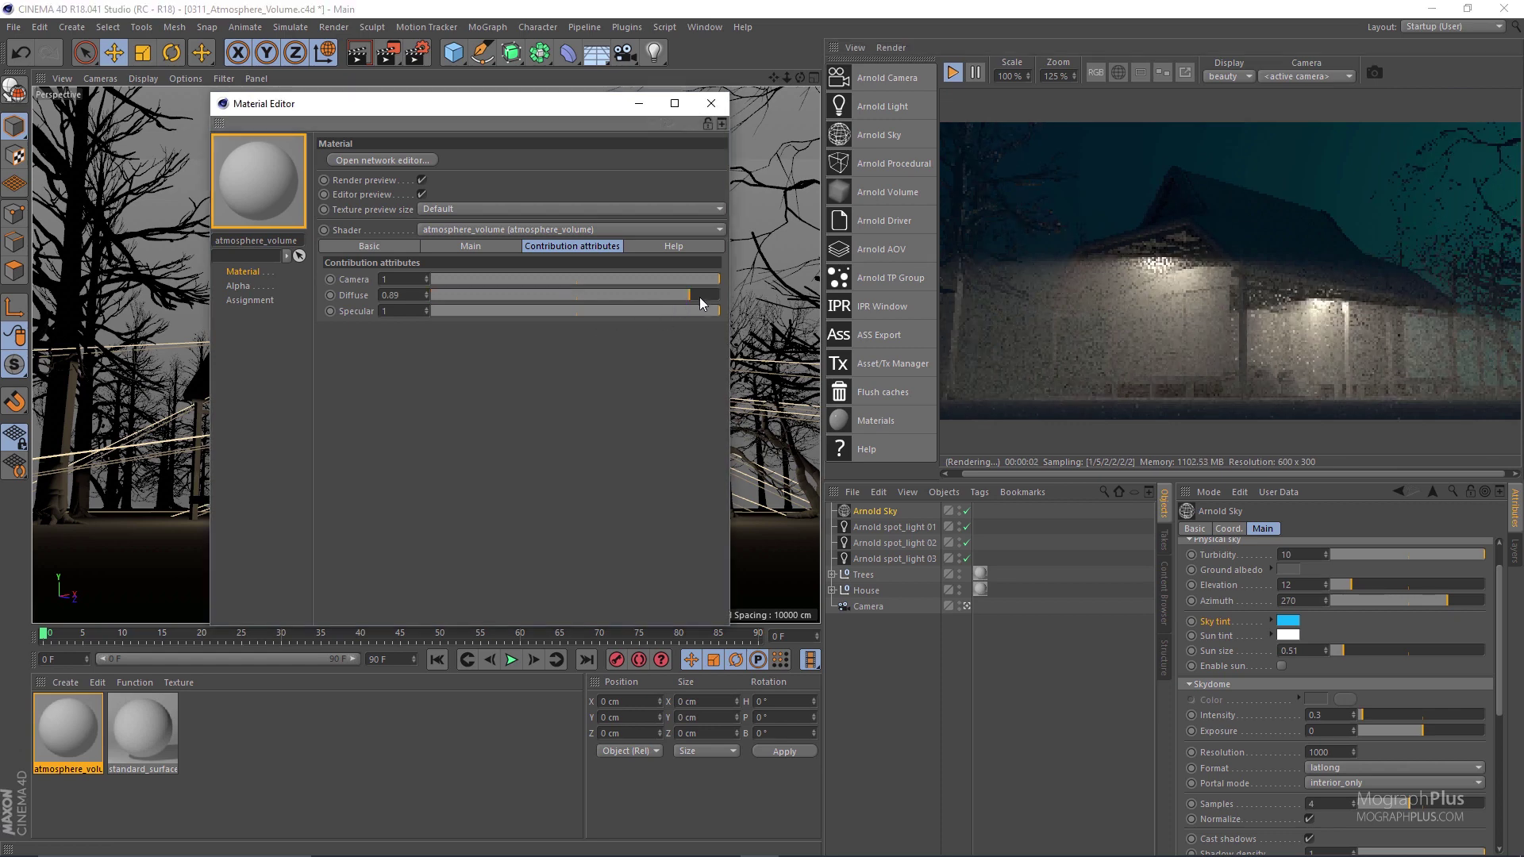
left_click_drag(698, 297, 737, 298)
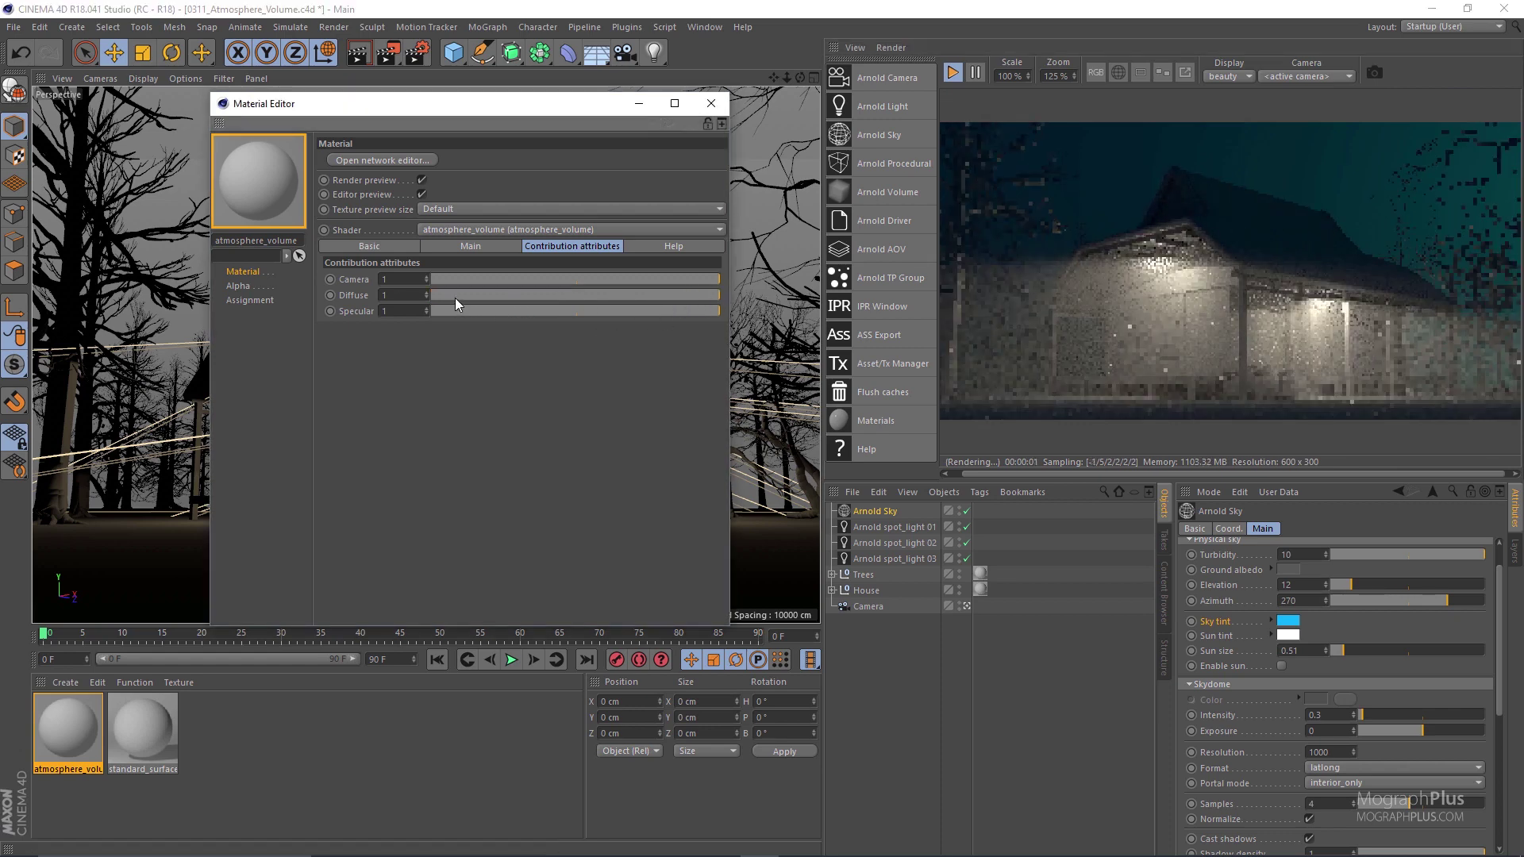
left_click_drag(454, 297, 413, 298)
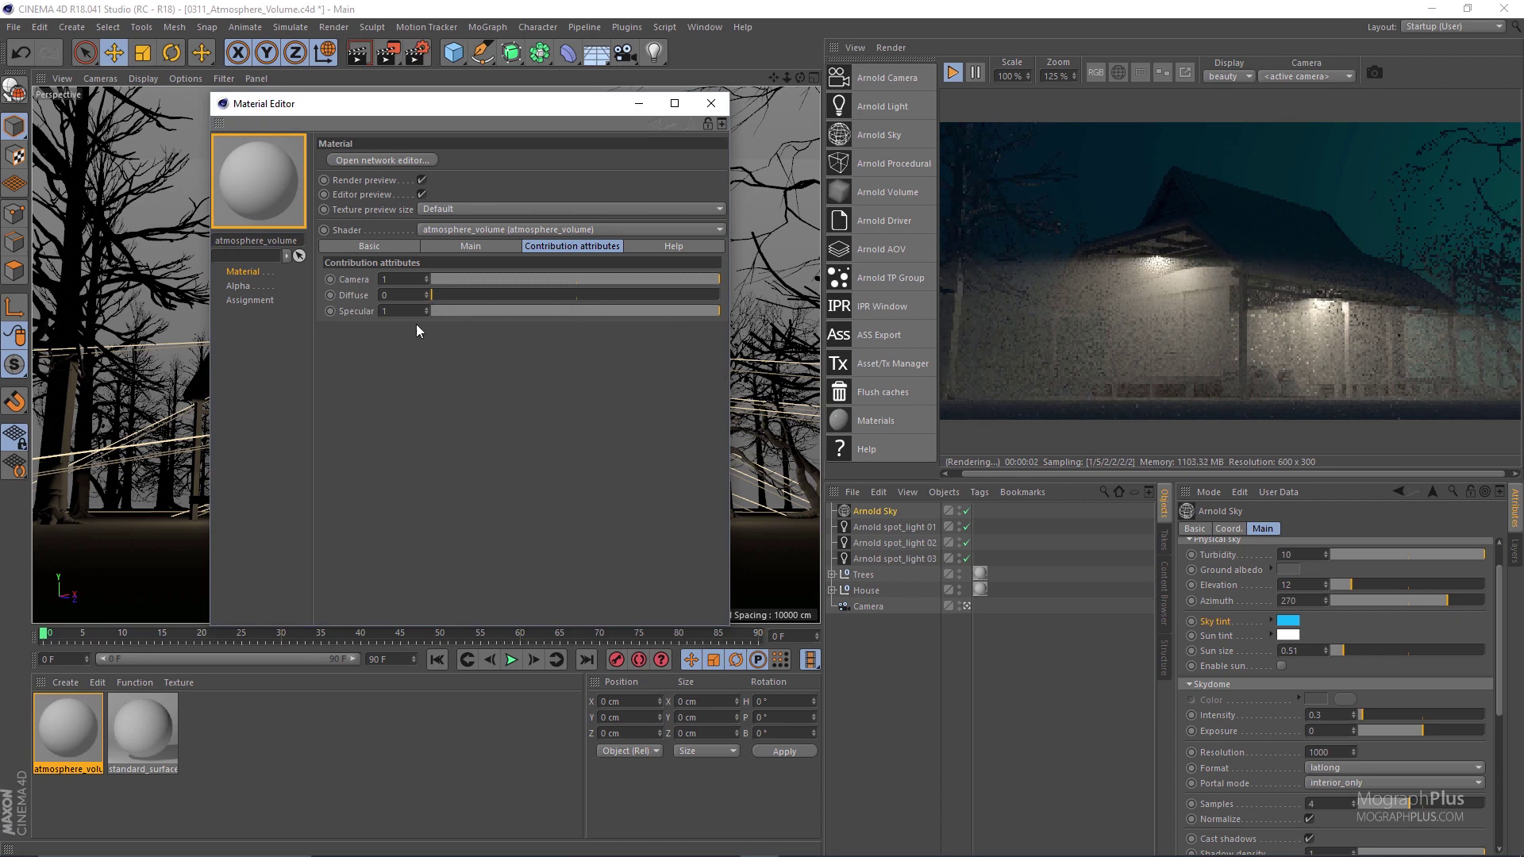
left_click_drag(568, 312, 722, 312)
Test standard_surface specular weight at 1, return it to 0, and close the Material Editor
left_click(159, 719)
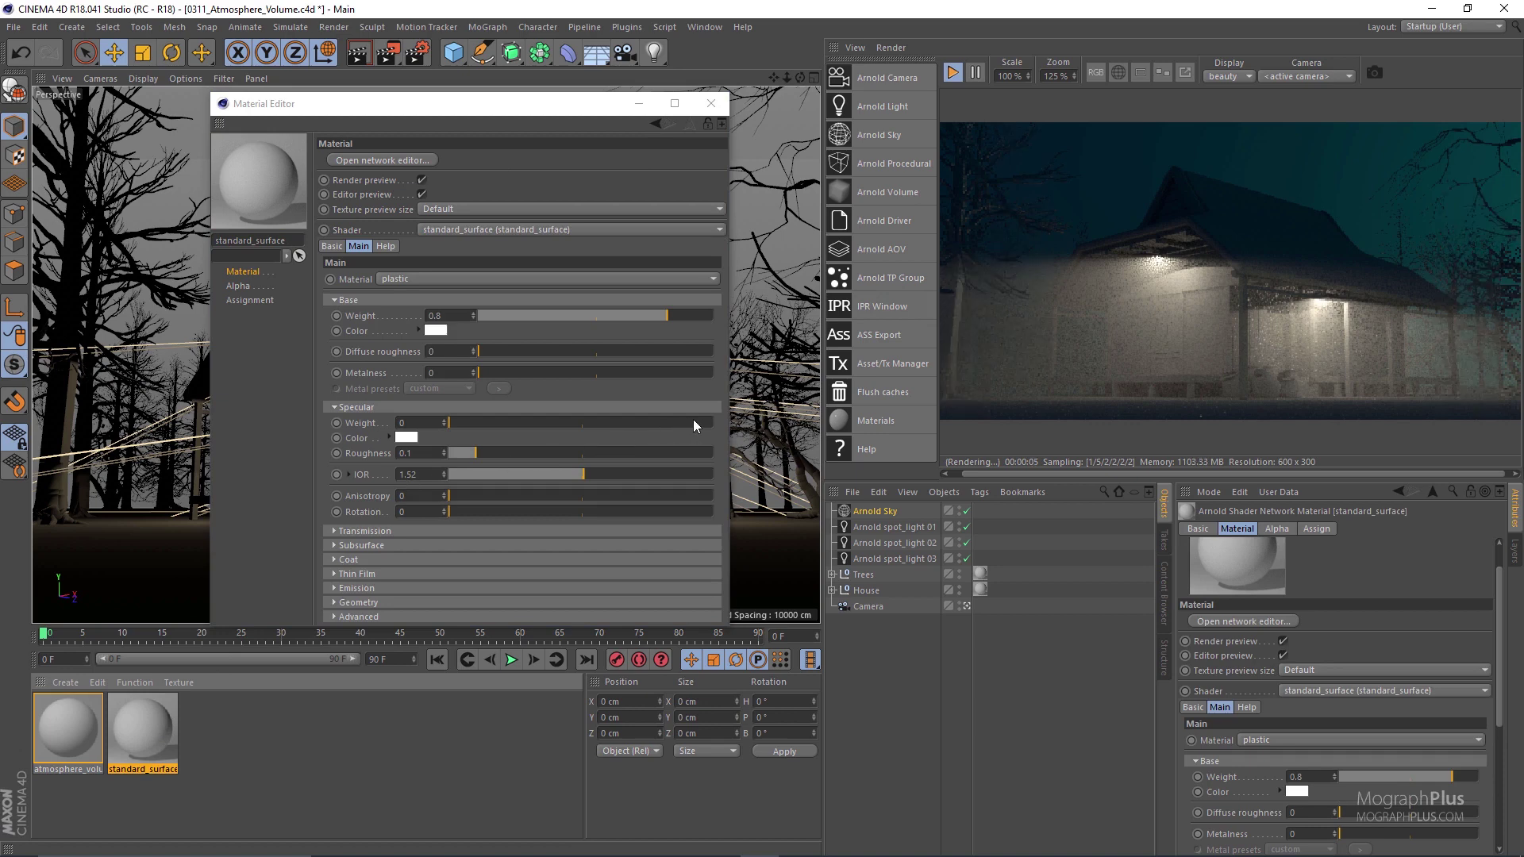
left_click_drag(693, 421, 736, 429)
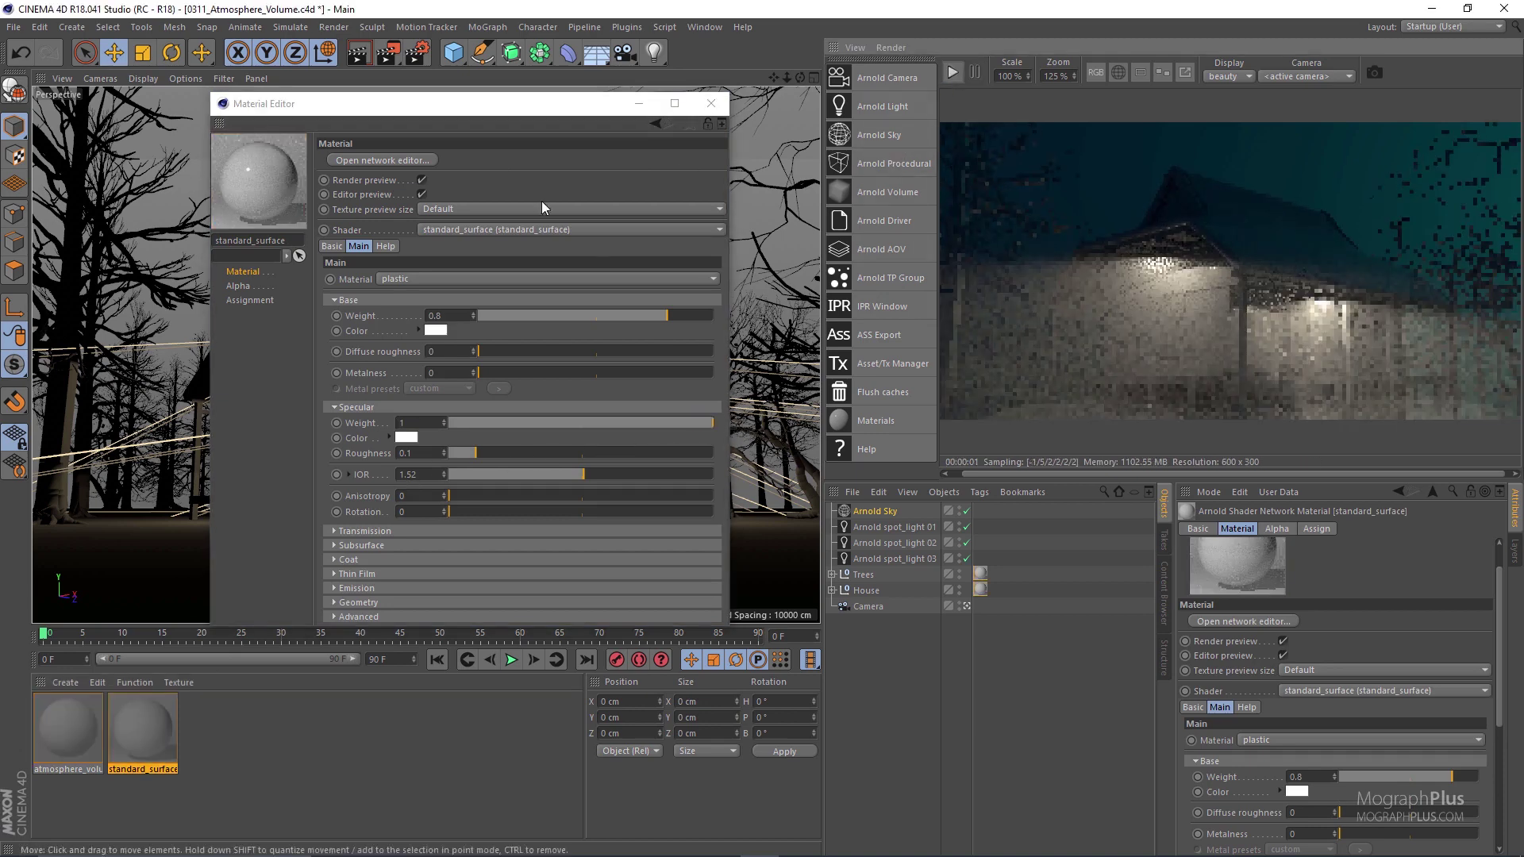
left_click_drag(489, 422, 454, 424)
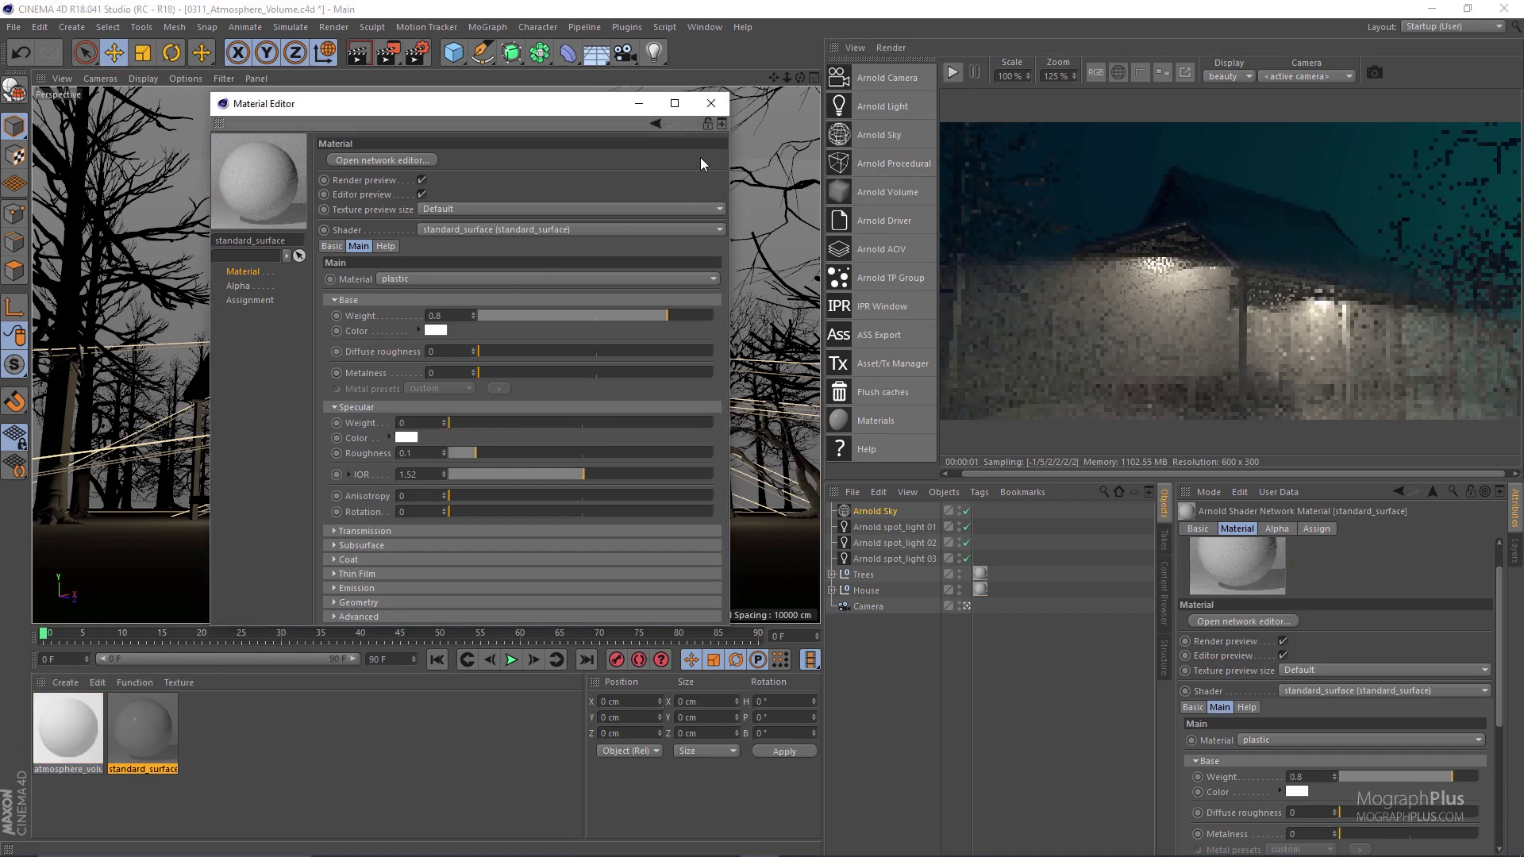
left_click(711, 104)
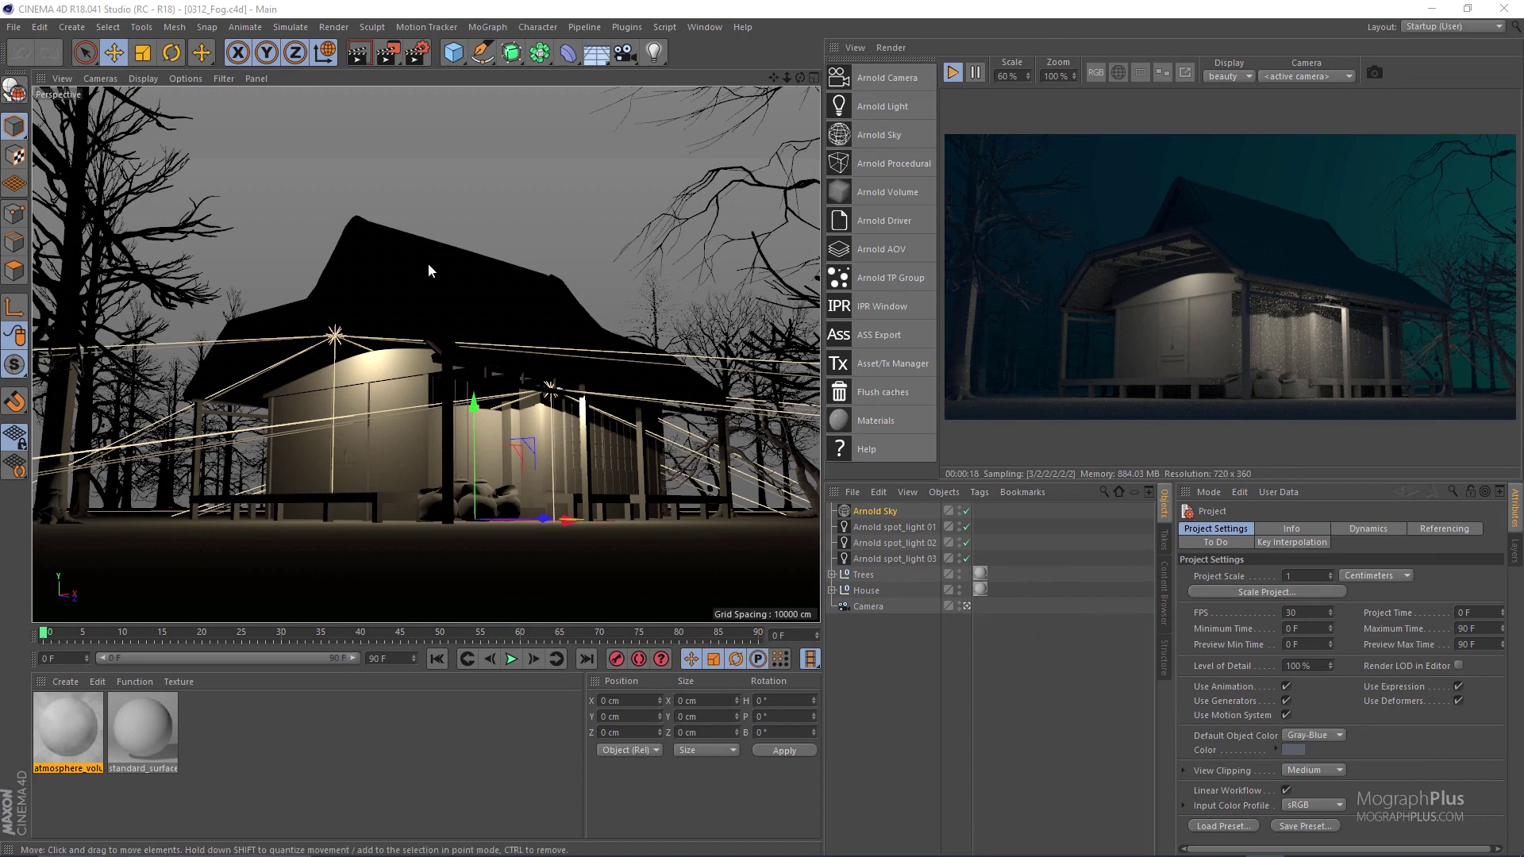
Set fog as the atmosphere in the Arnold Renderer's Environment settings
left_click(420, 53)
left_click_drag(341, 36, 547, 121)
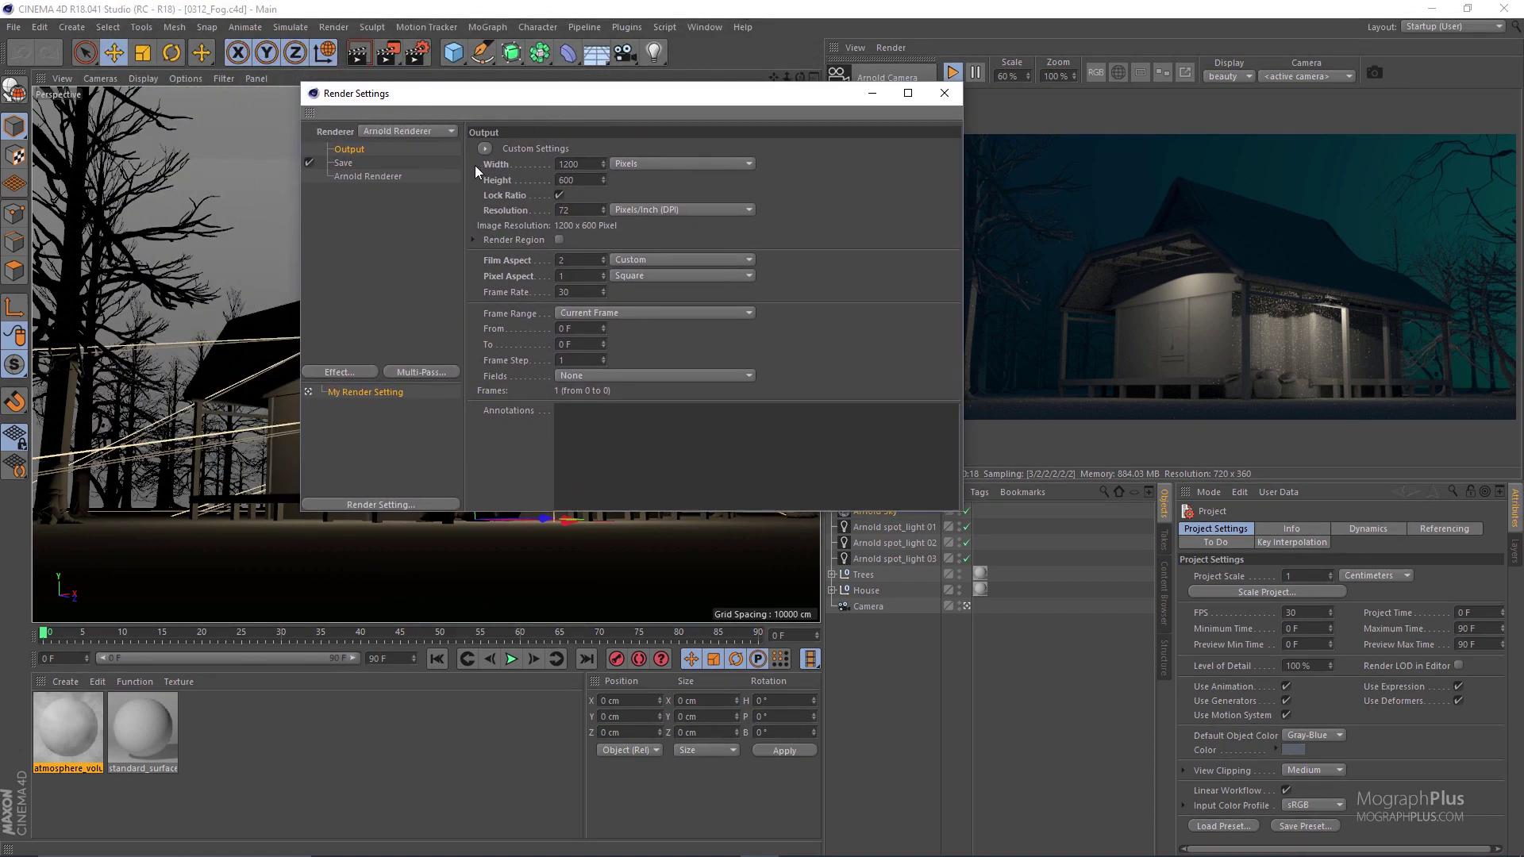
left_click(369, 176)
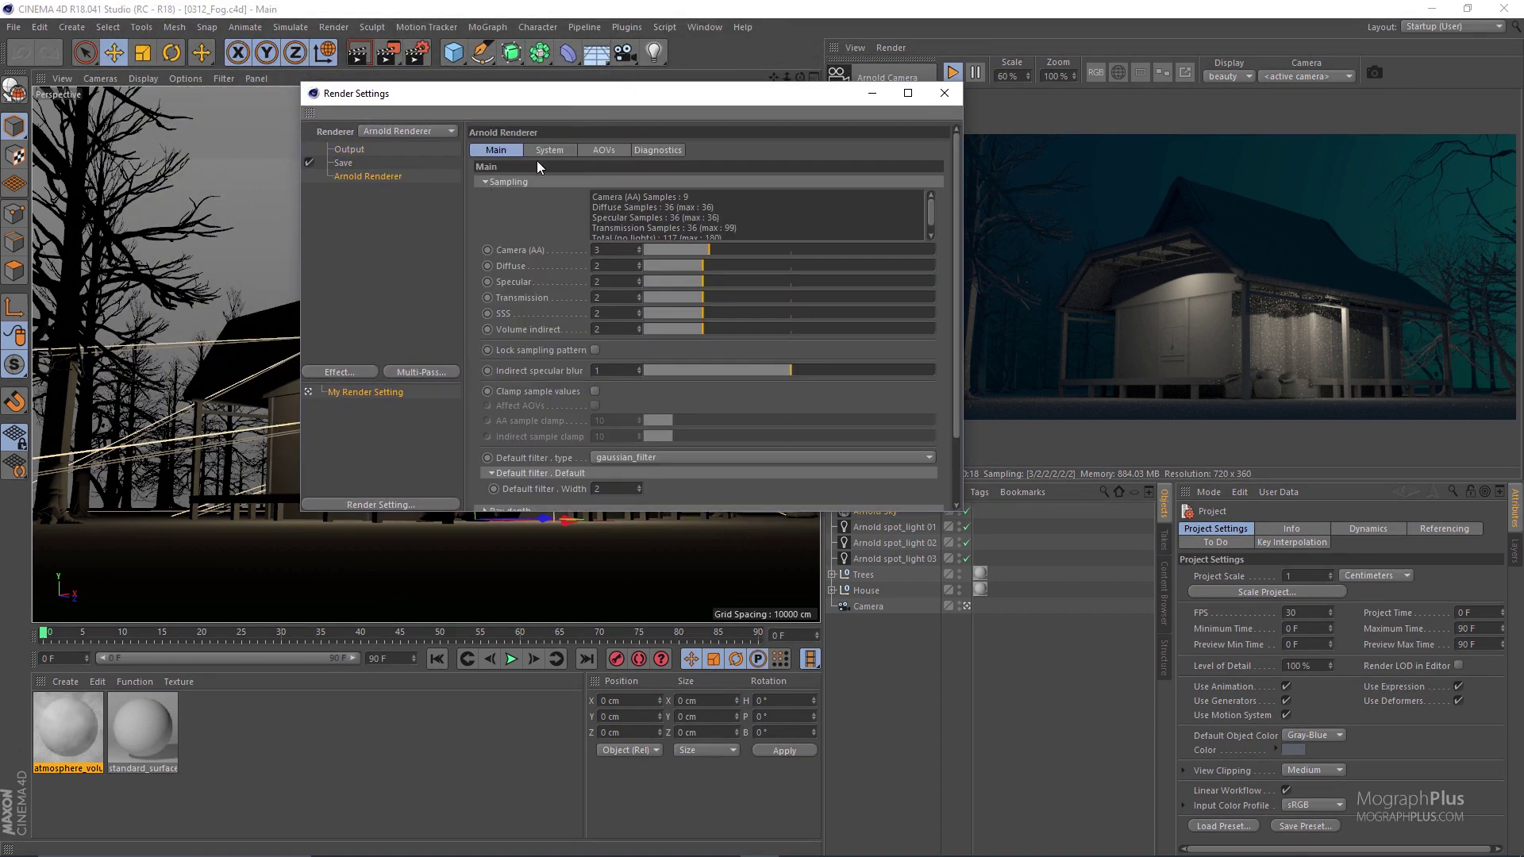
left_click(527, 183)
left_click(536, 214)
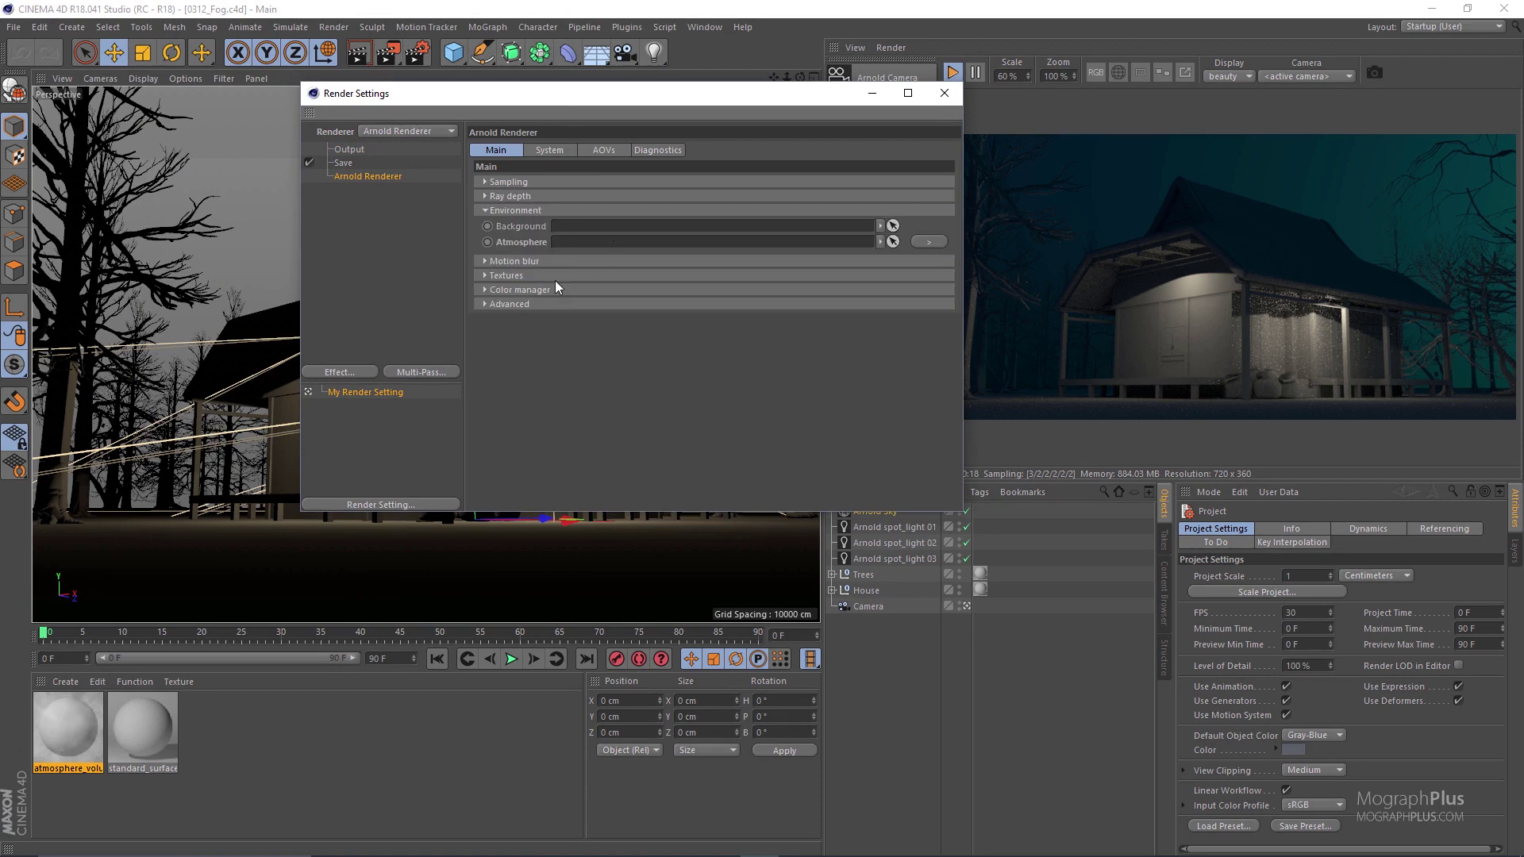
left_click(928, 242)
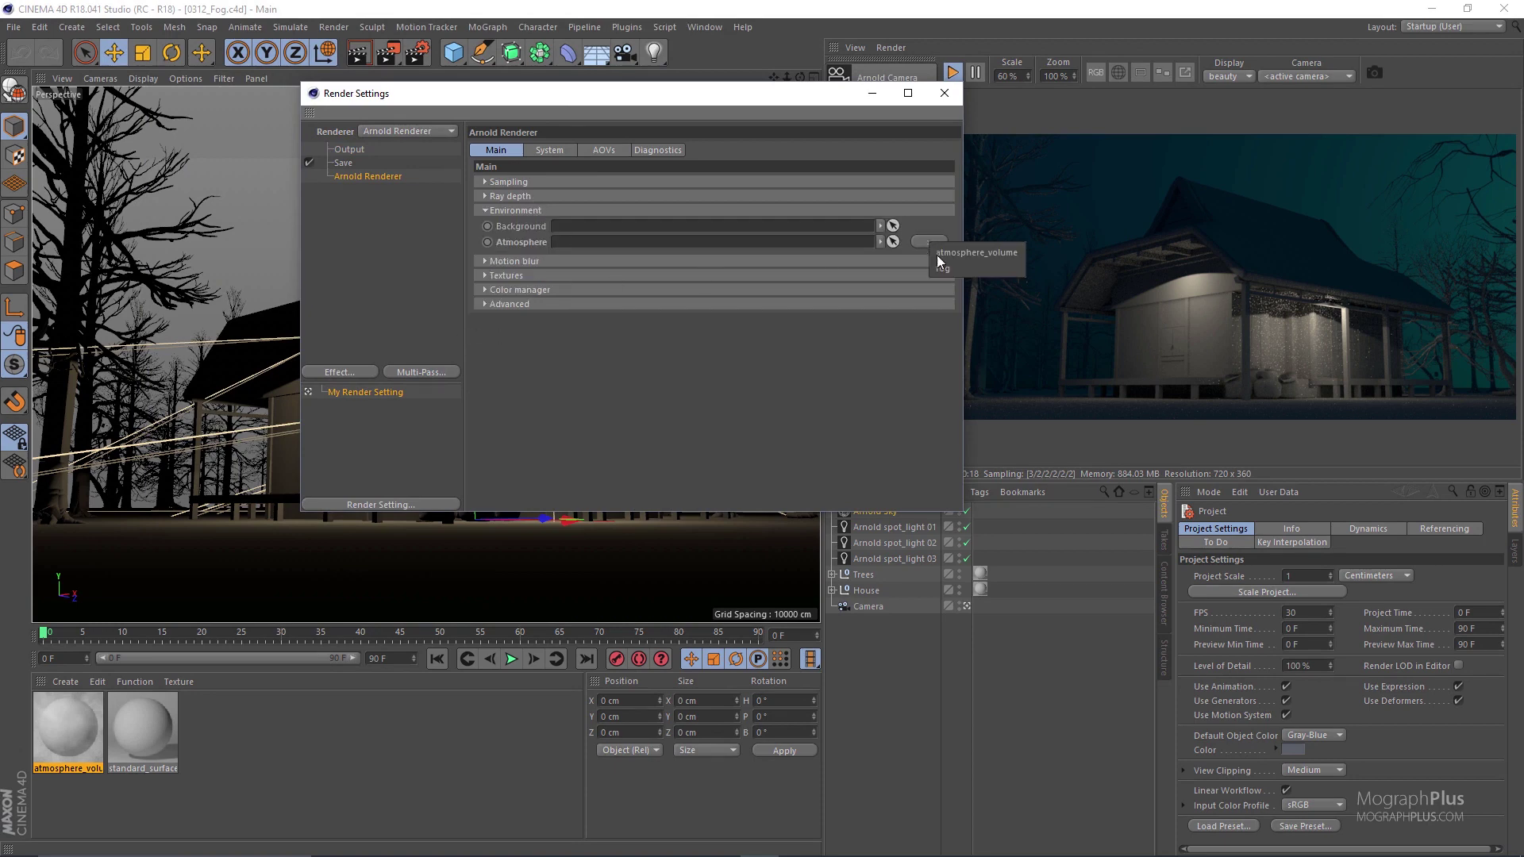
left_click(988, 267)
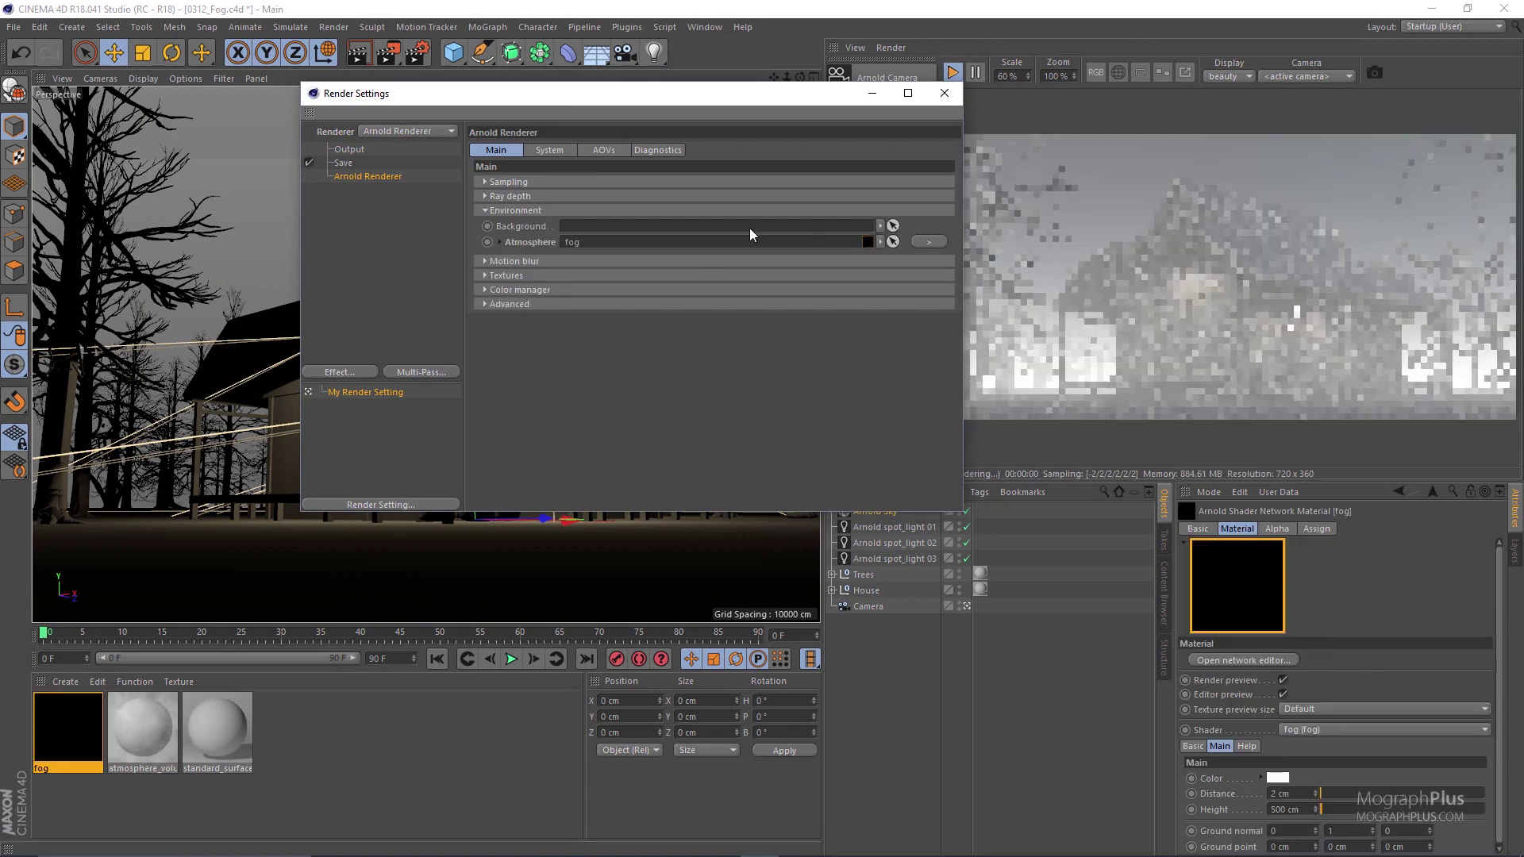
left_click_drag(556, 93, 449, 102)
Create a fog material, assign it to the atmosphere slot, and delete the extra fog_01 material
left_click(65, 683)
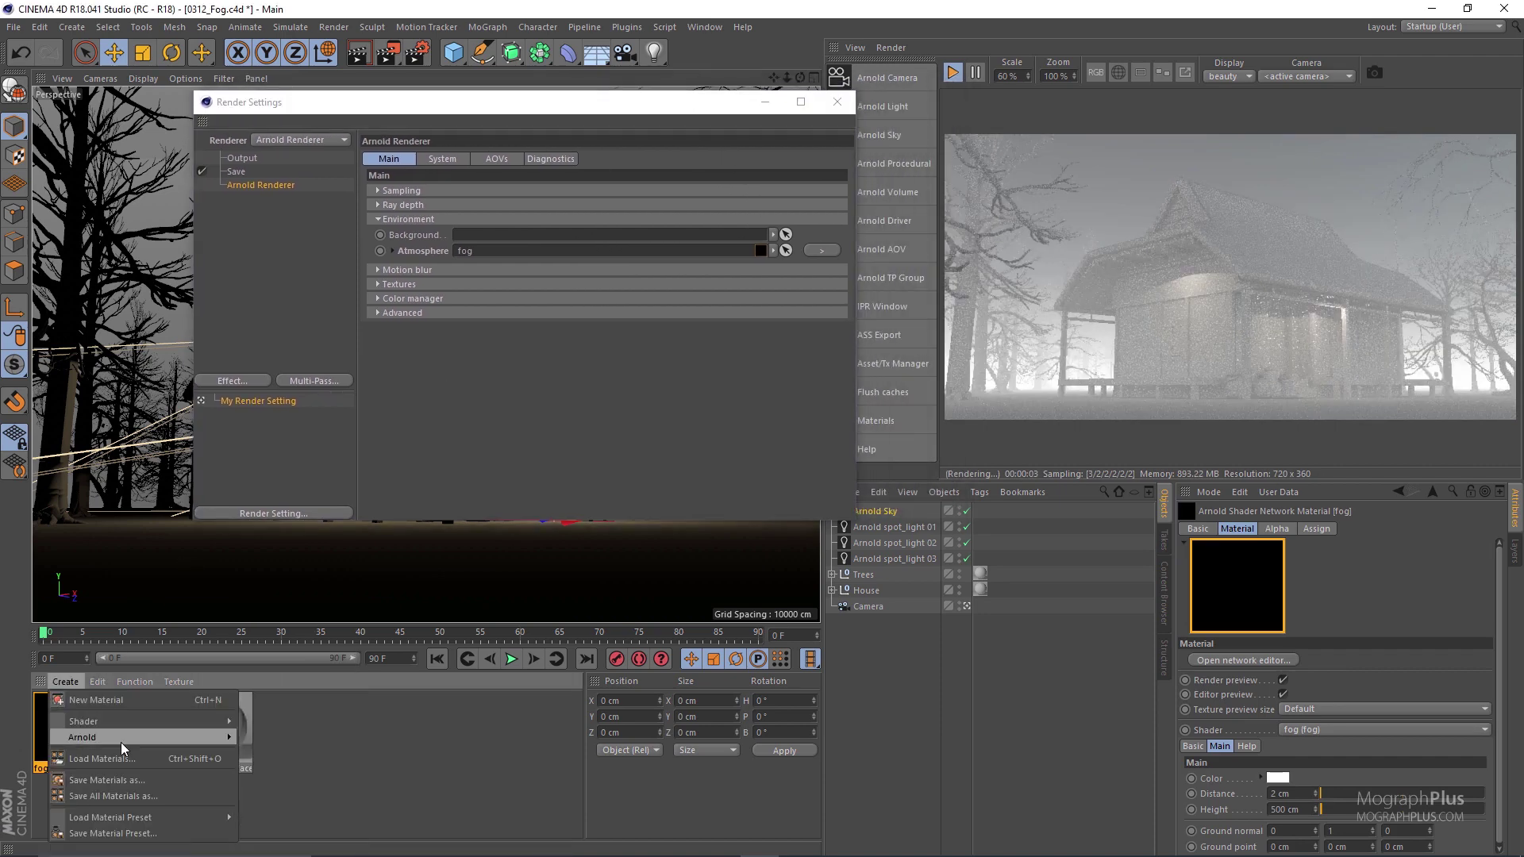
mouse_move(120, 738)
mouse_move(270, 785)
mouse_move(374, 788)
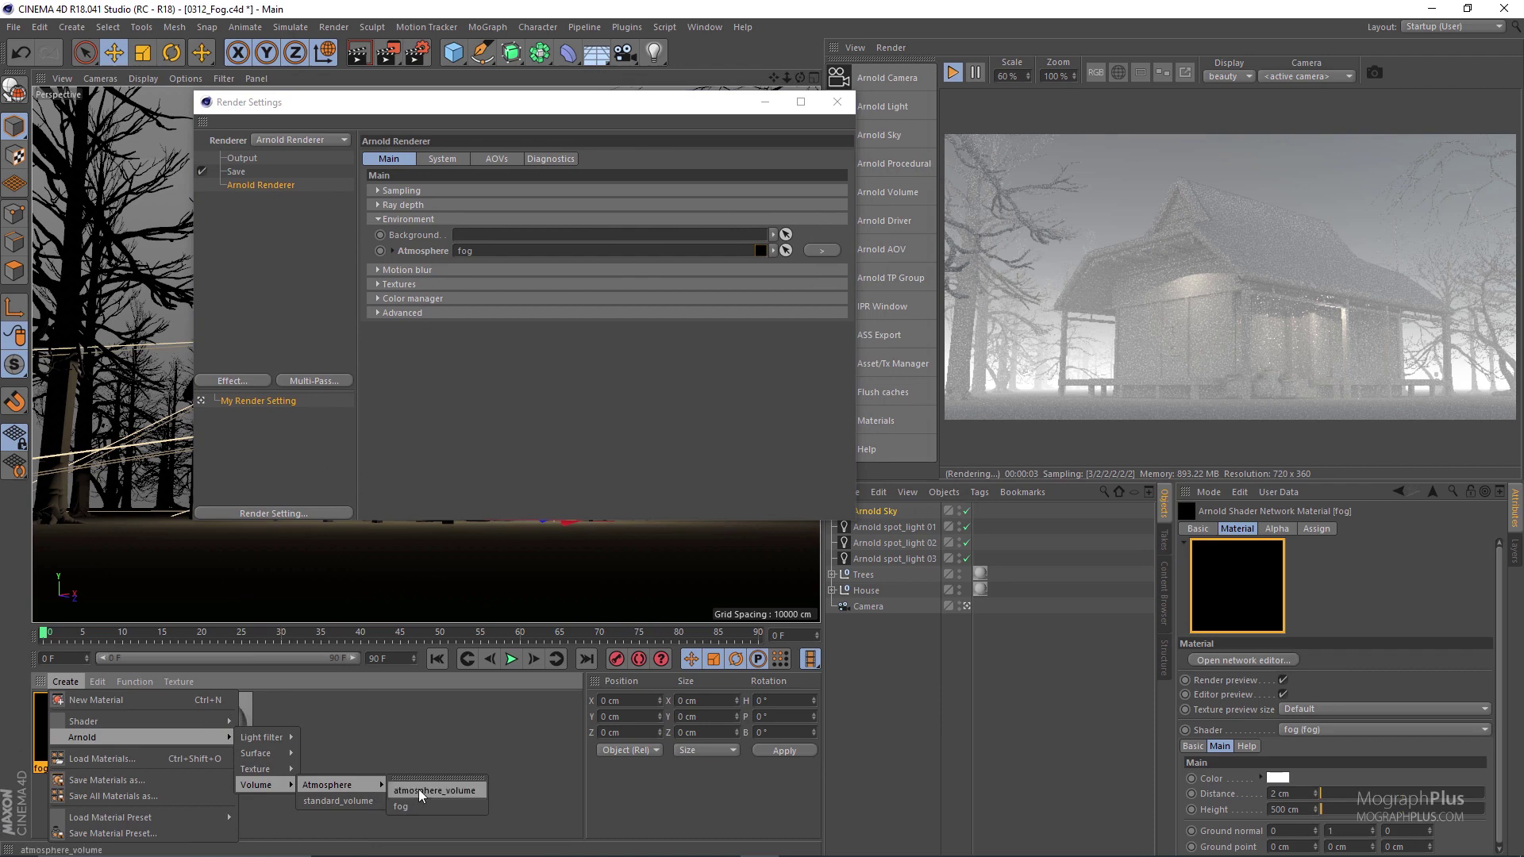
left_click(429, 803)
left_click_drag(325, 436, 546, 256)
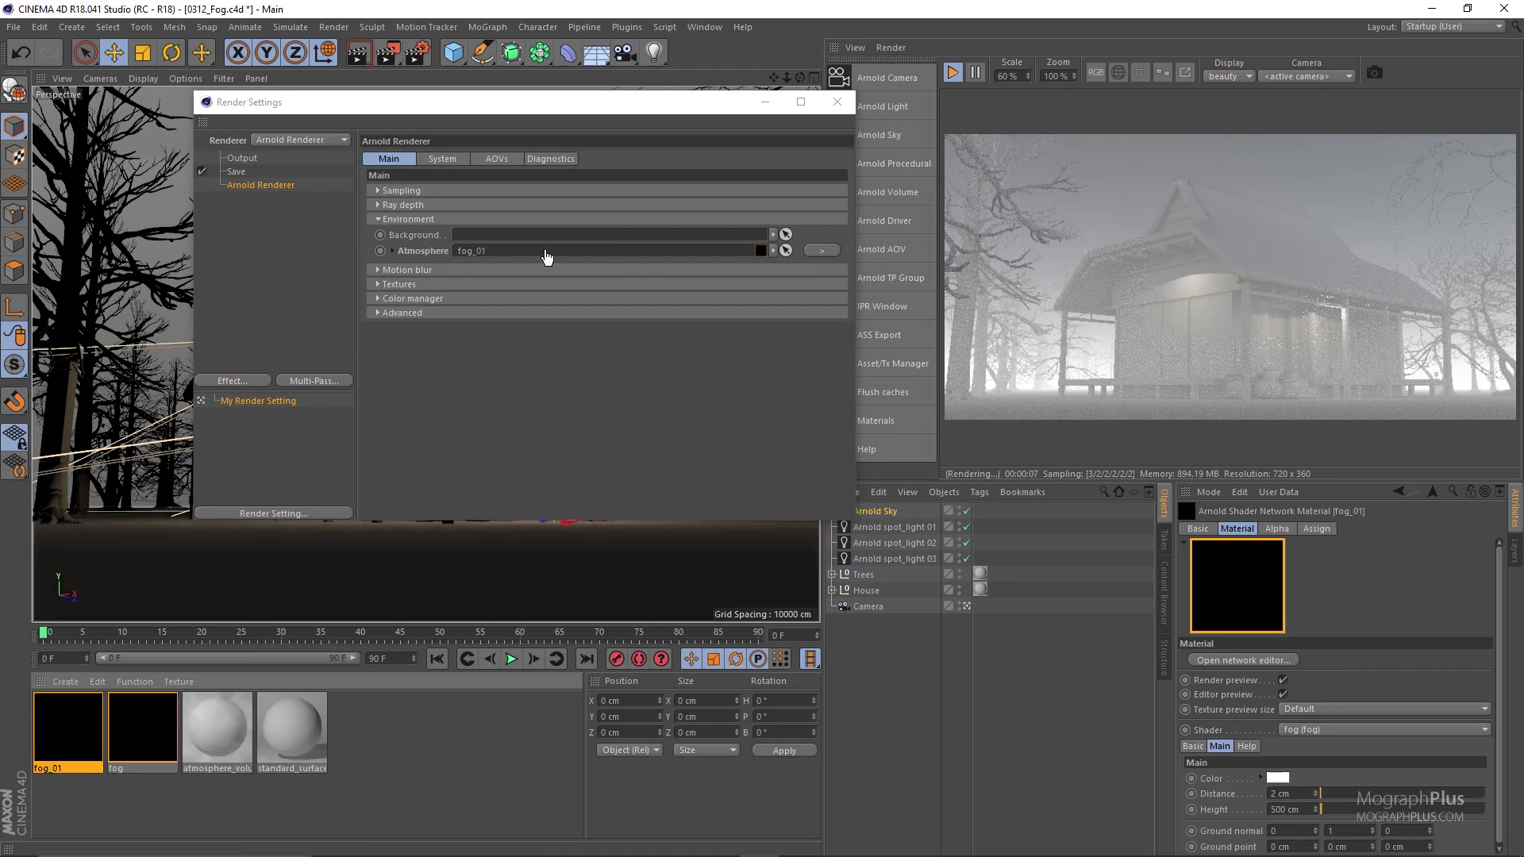
left_click_drag(291, 503, 68, 802)
key("Delete")
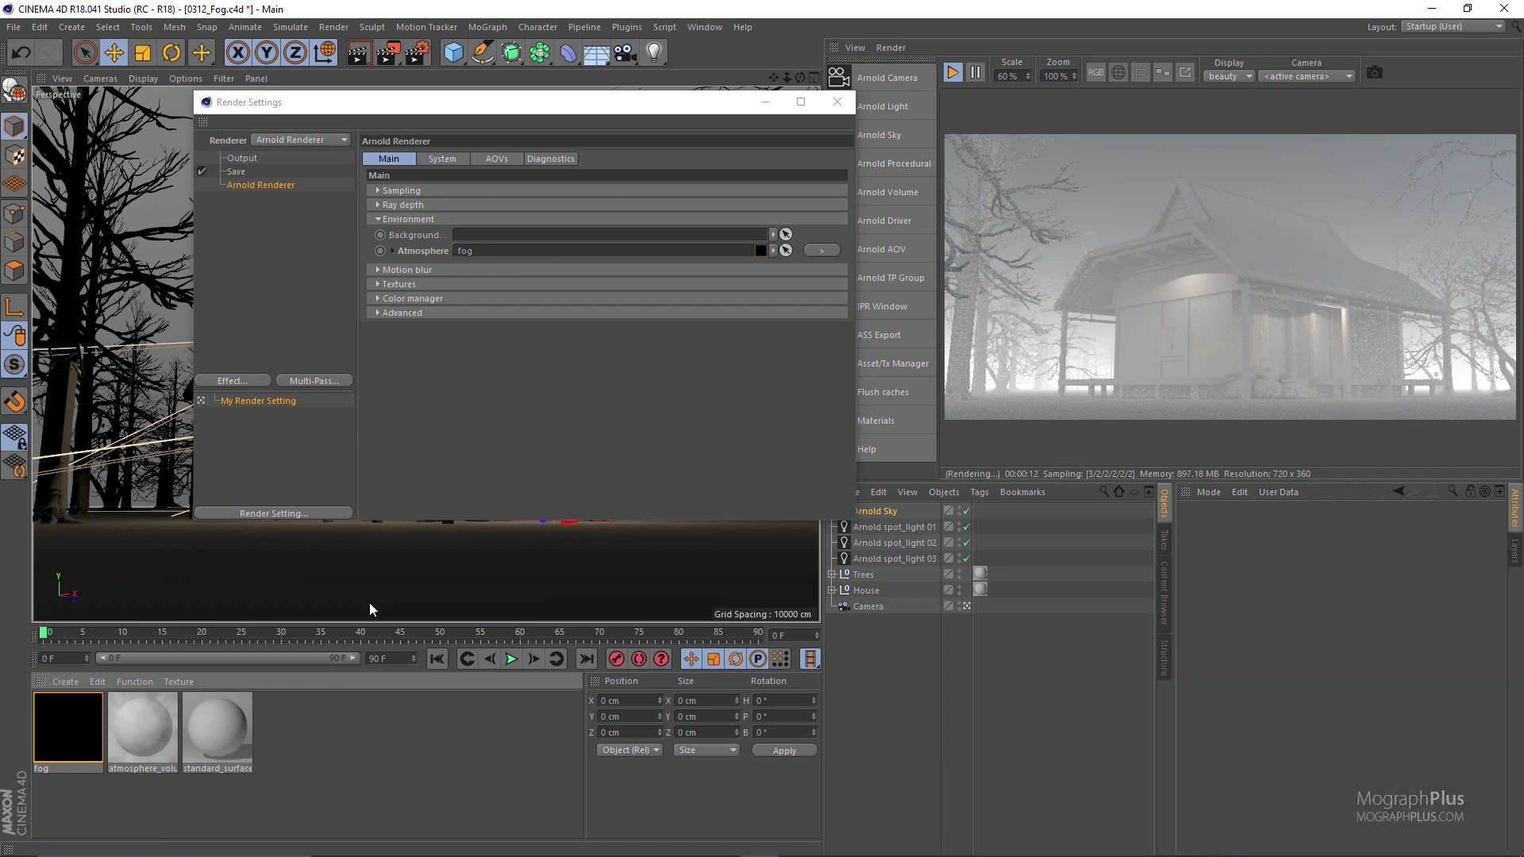
left_click(838, 101)
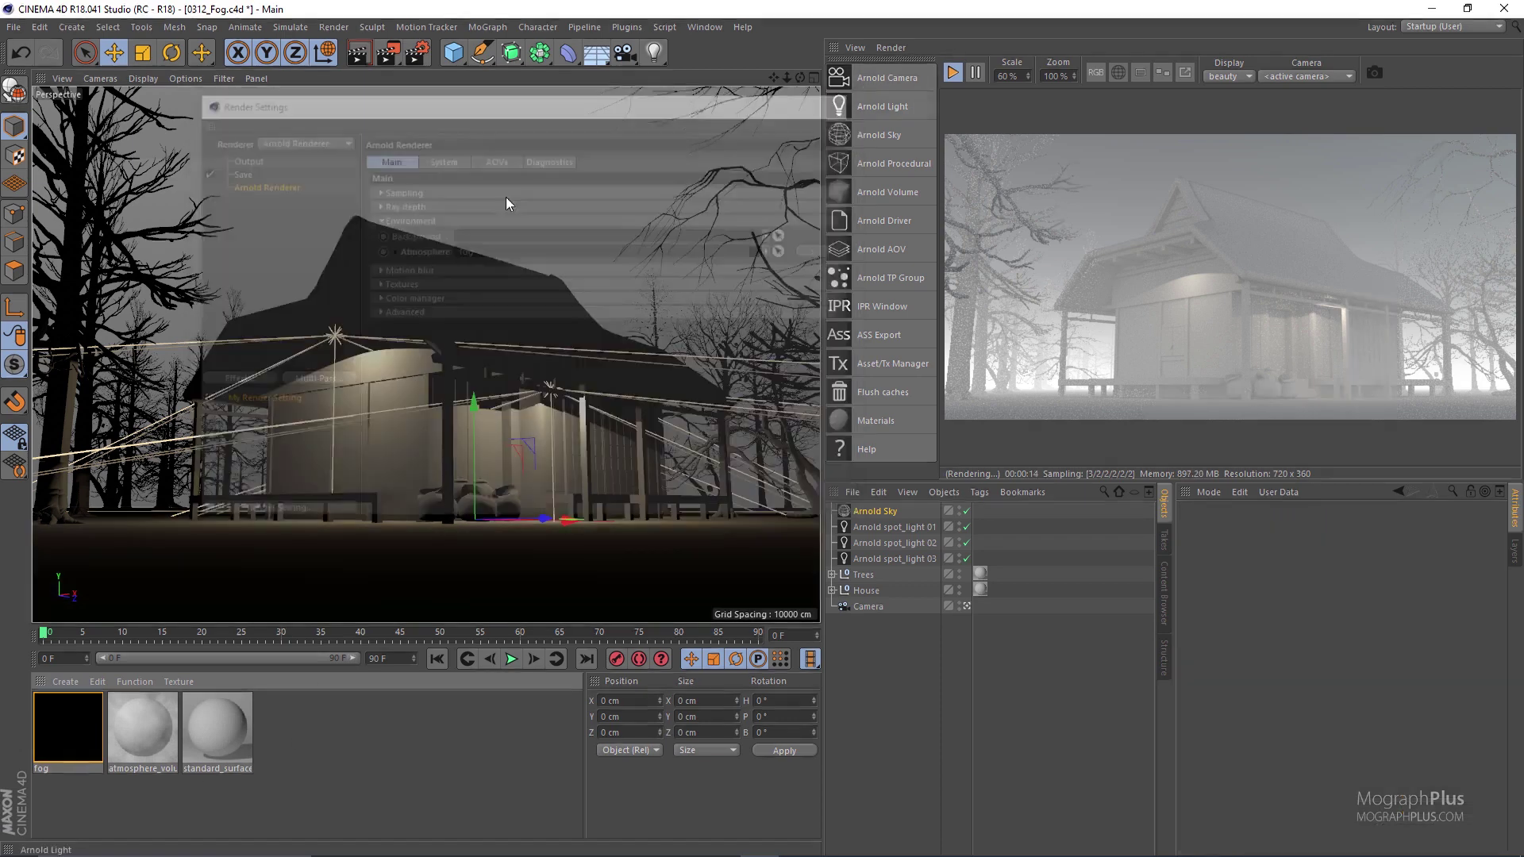
Give the fog material a saturated purple Color
double_click(45, 735)
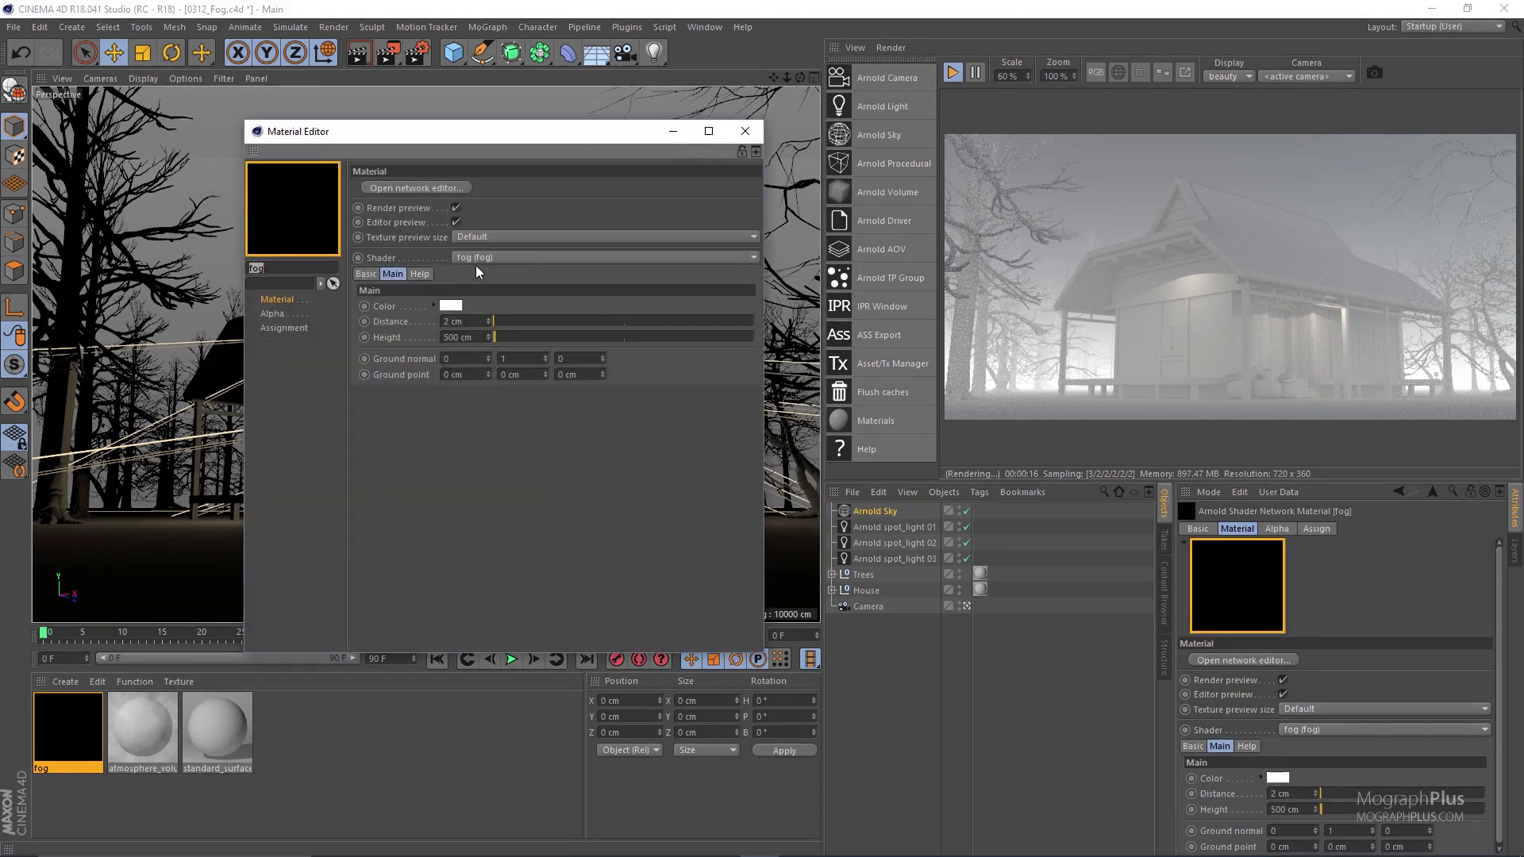
left_click(451, 305)
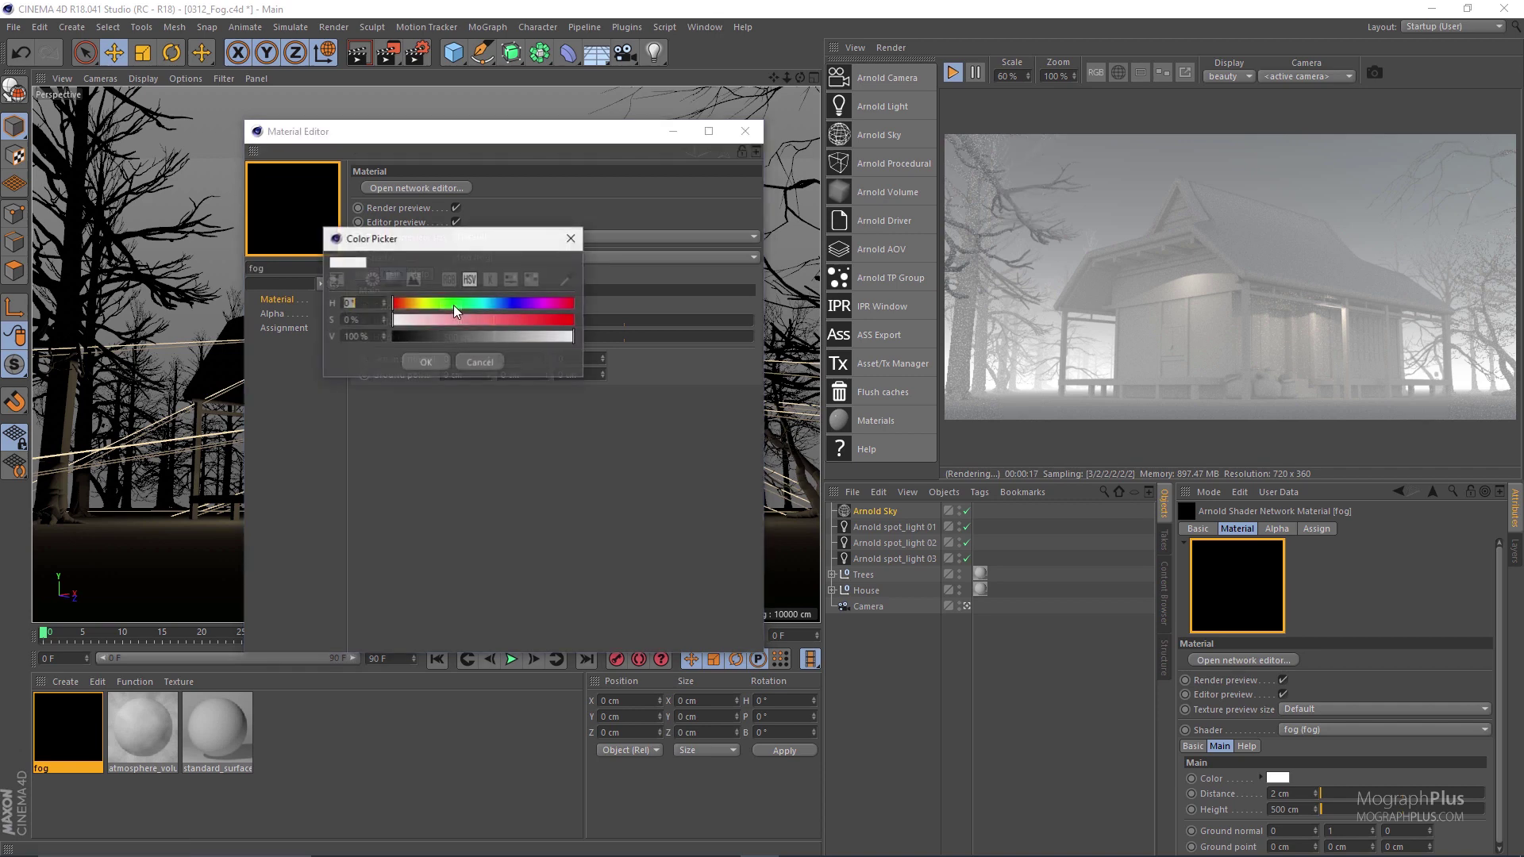
left_click(521, 307)
left_click(500, 319)
left_click(426, 362)
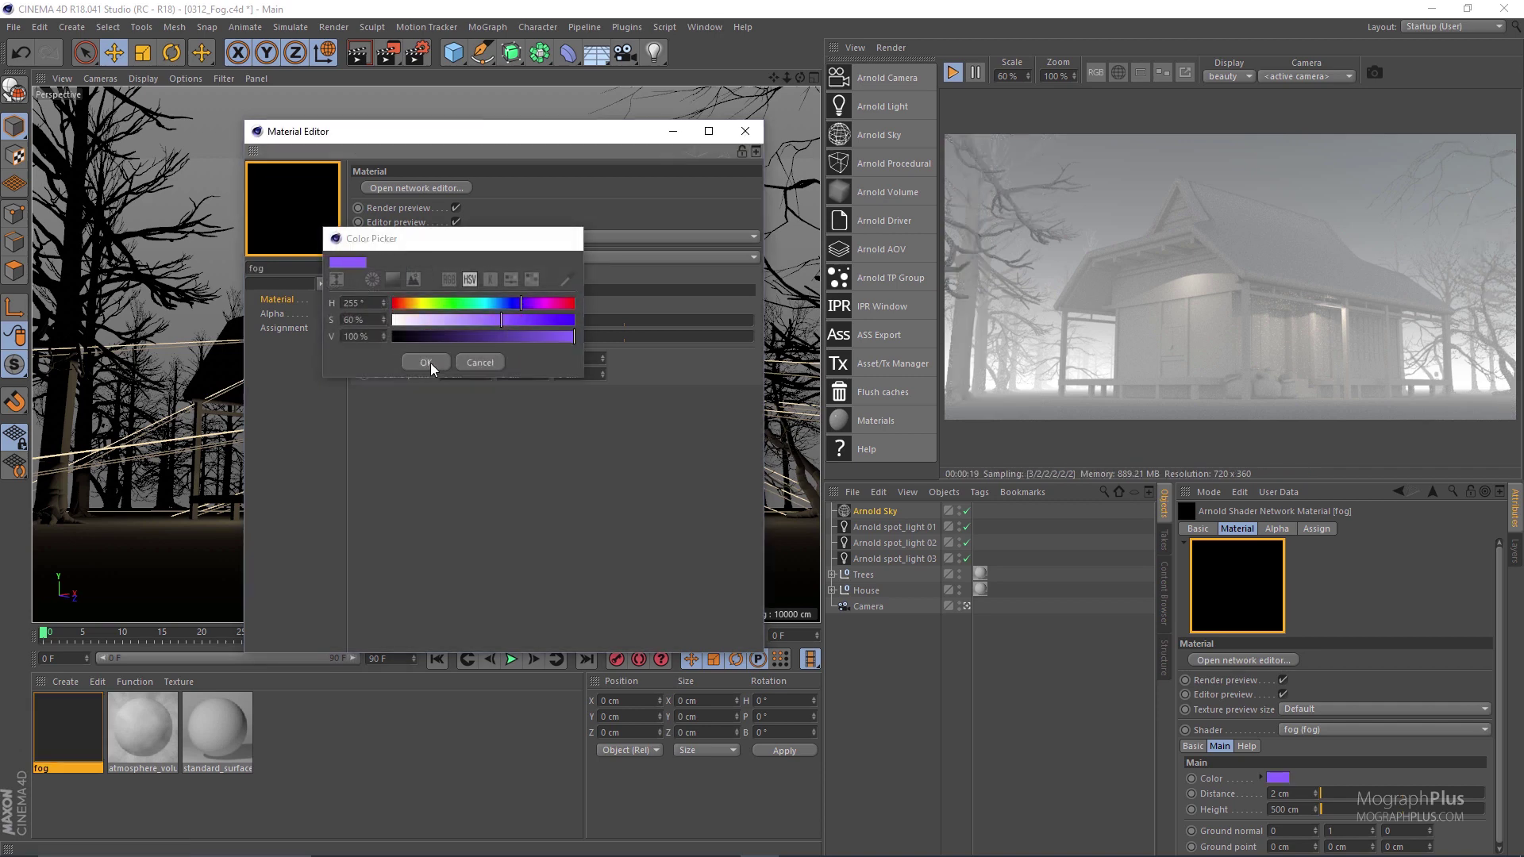
Shift the fog Color's hue to orange
left_click(462, 309)
left_click_drag(506, 310, 412, 306)
left_click(429, 360)
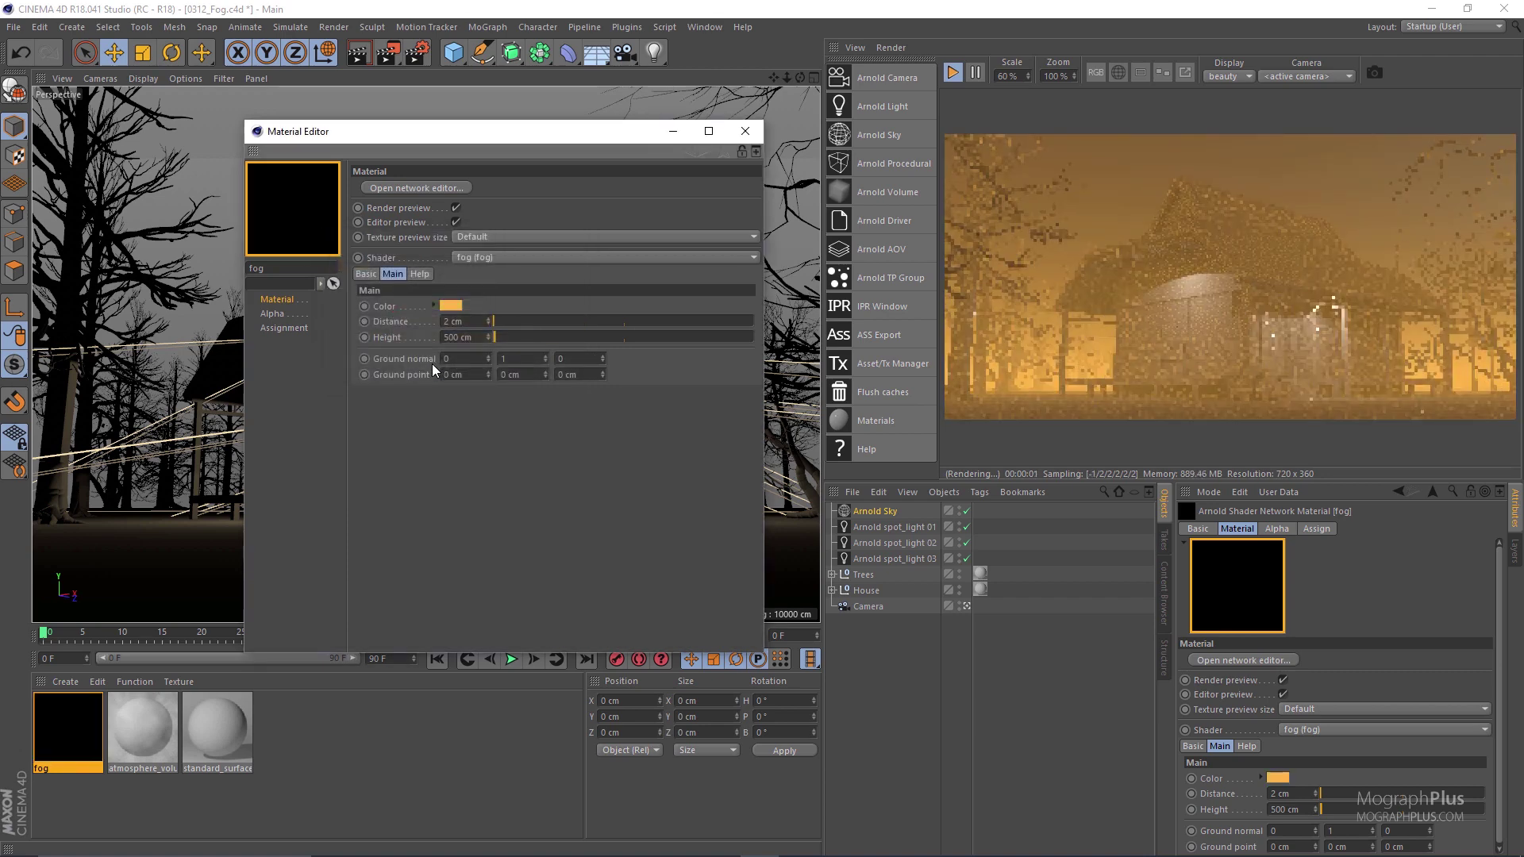
right_click(383, 303)
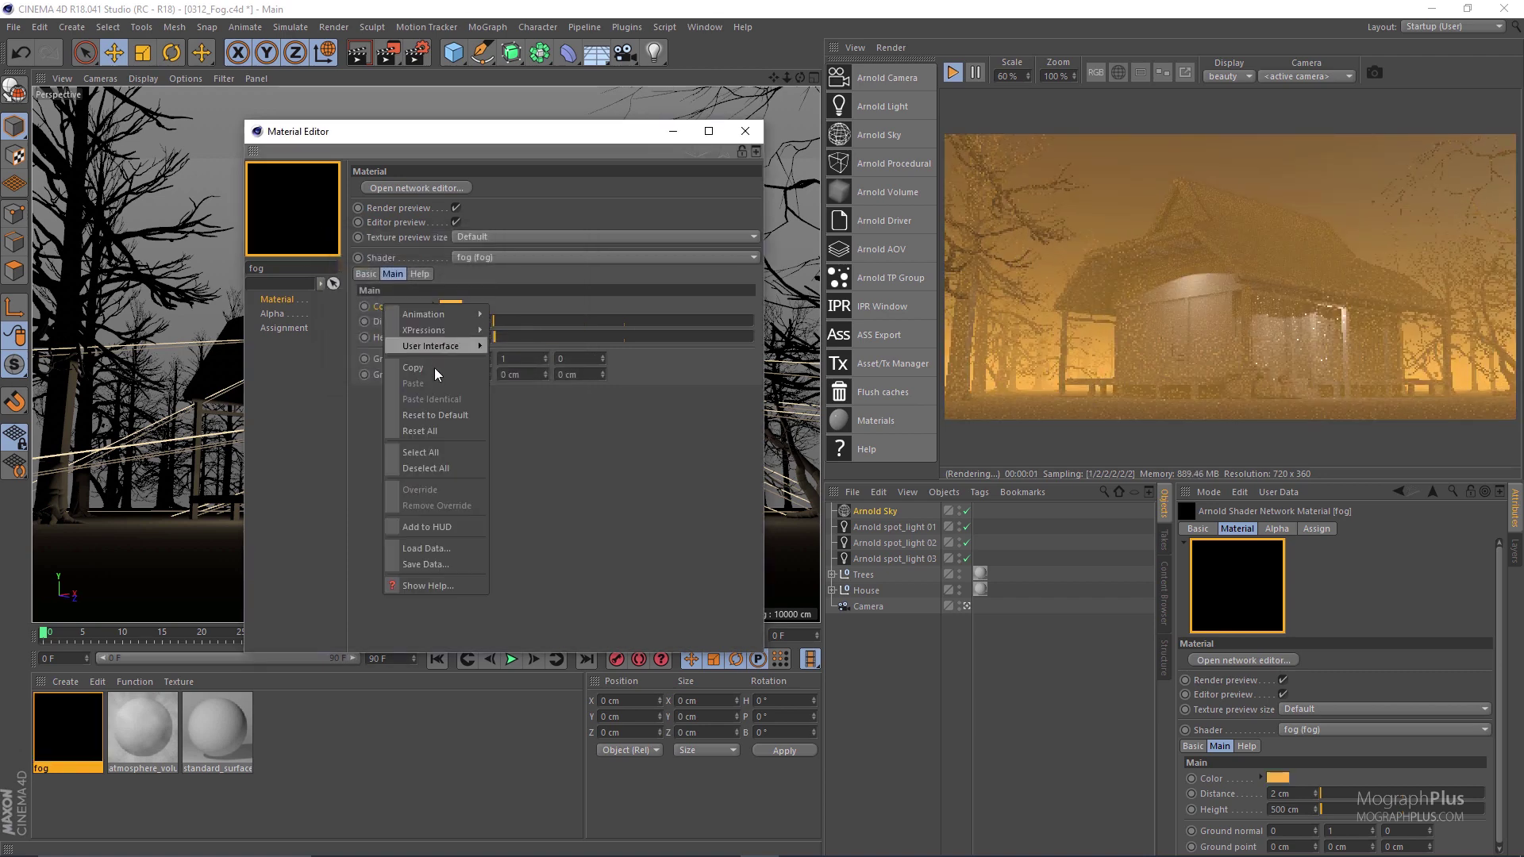
Reset the fog Color to default white and set Distance to 1 cm
left_click(462, 416)
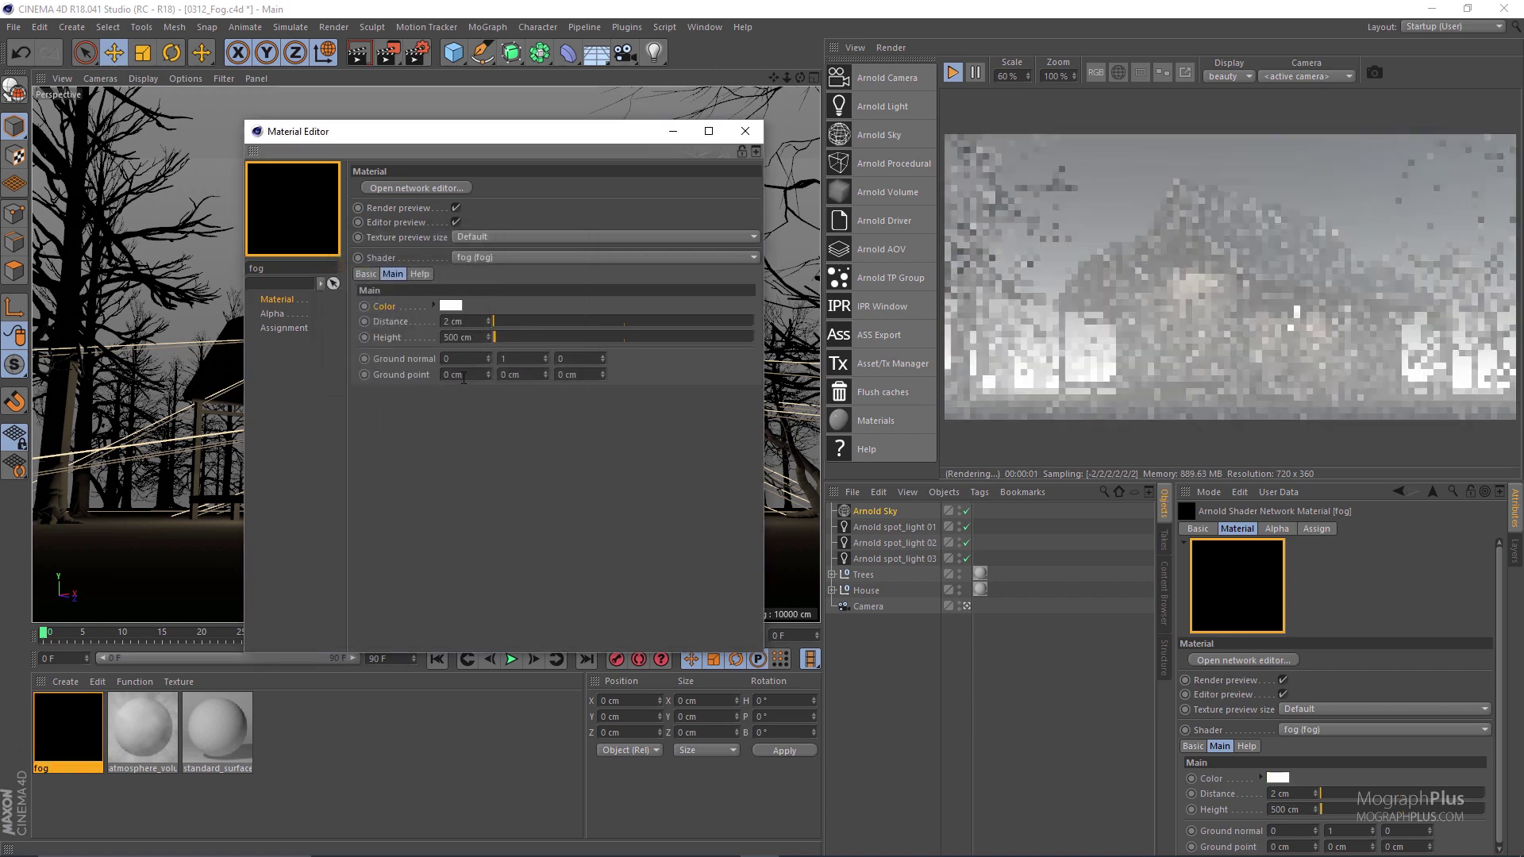
left_click(459, 321)
type("1")
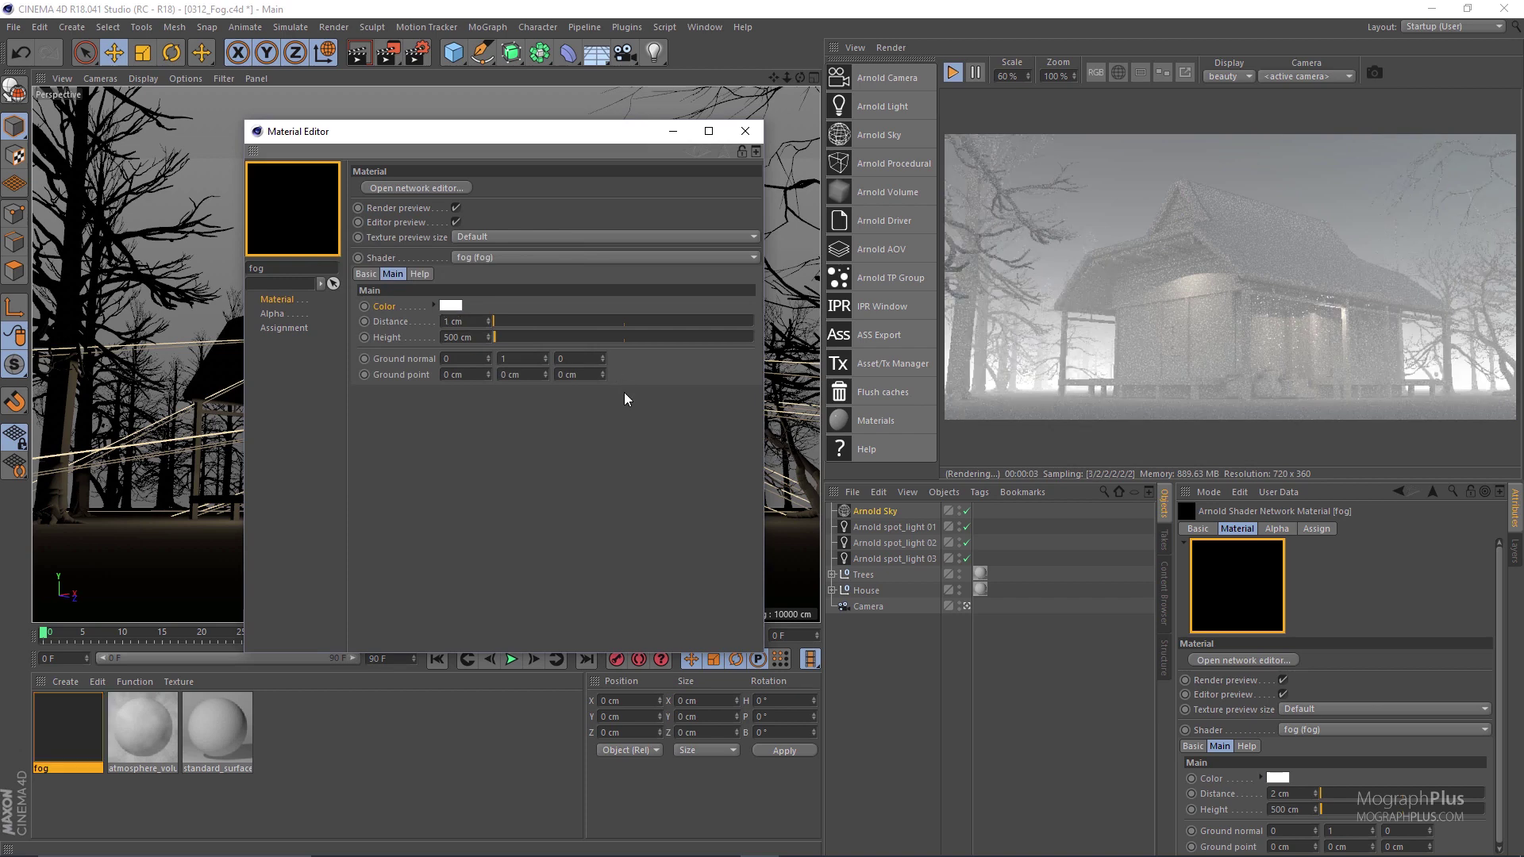
key("Return")
Try fog Distance 10 cm and 20 cm, then settle on 2 cm
left_click(445, 320)
type("10")
key("Return")
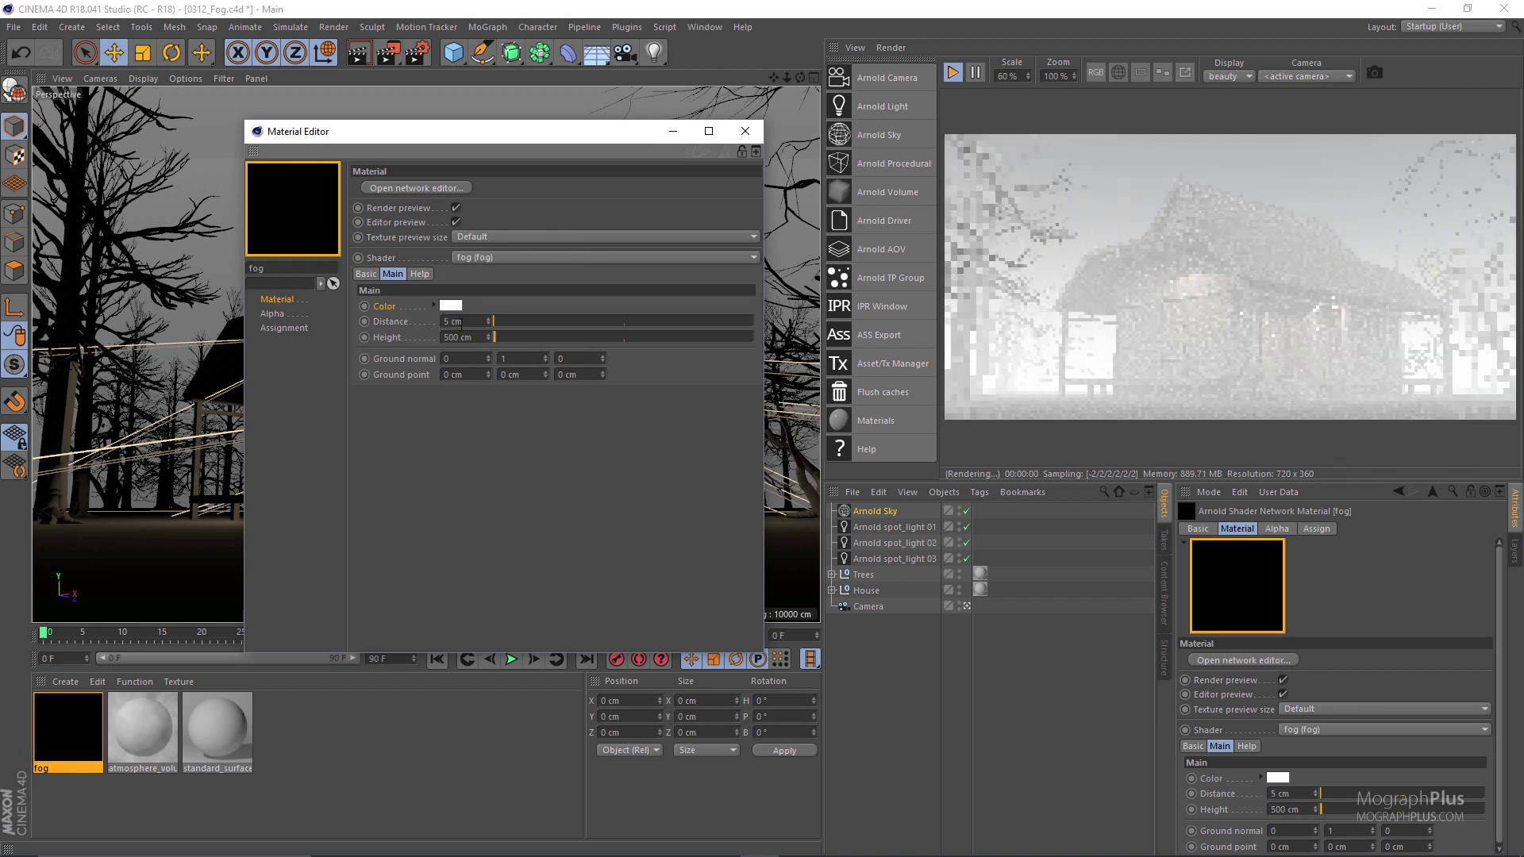
left_click(458, 321)
type("20")
key("Return")
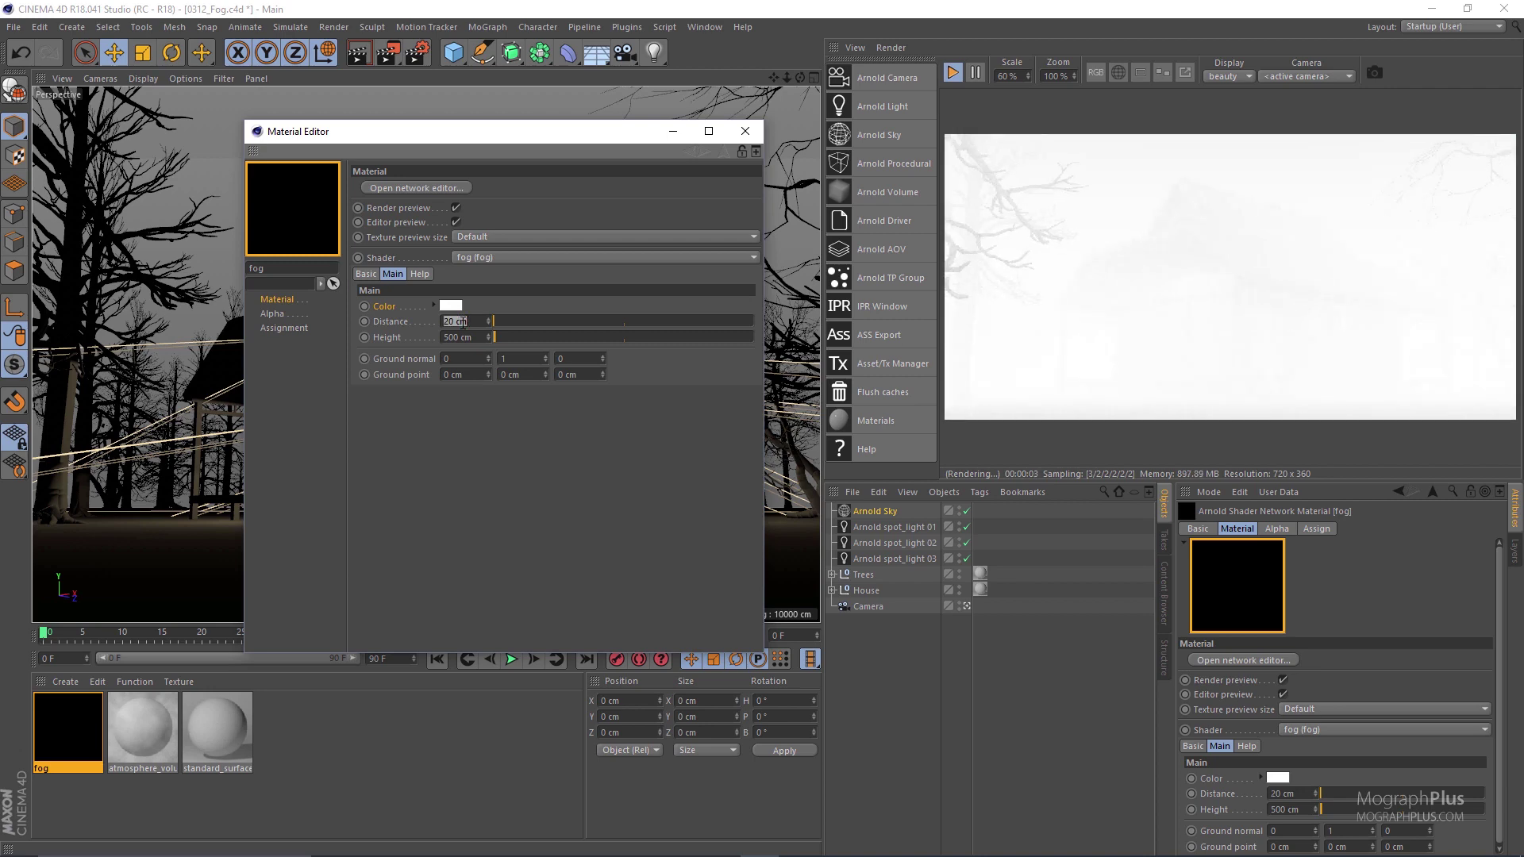
key("Return")
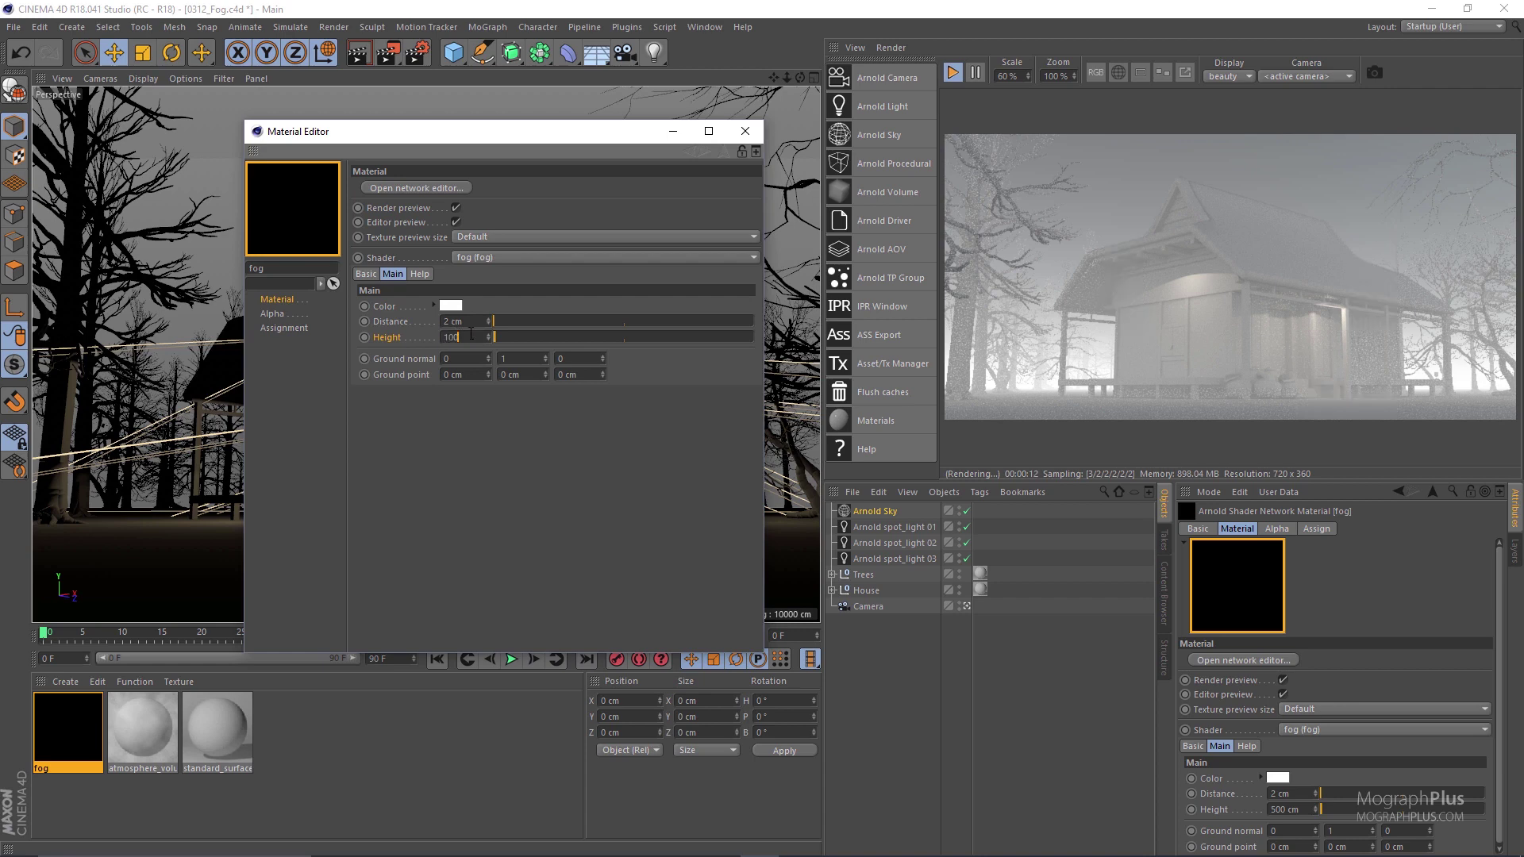
Try fog Height 5 cm and 10 cm, then set it to 50 cm
double_click(467, 334)
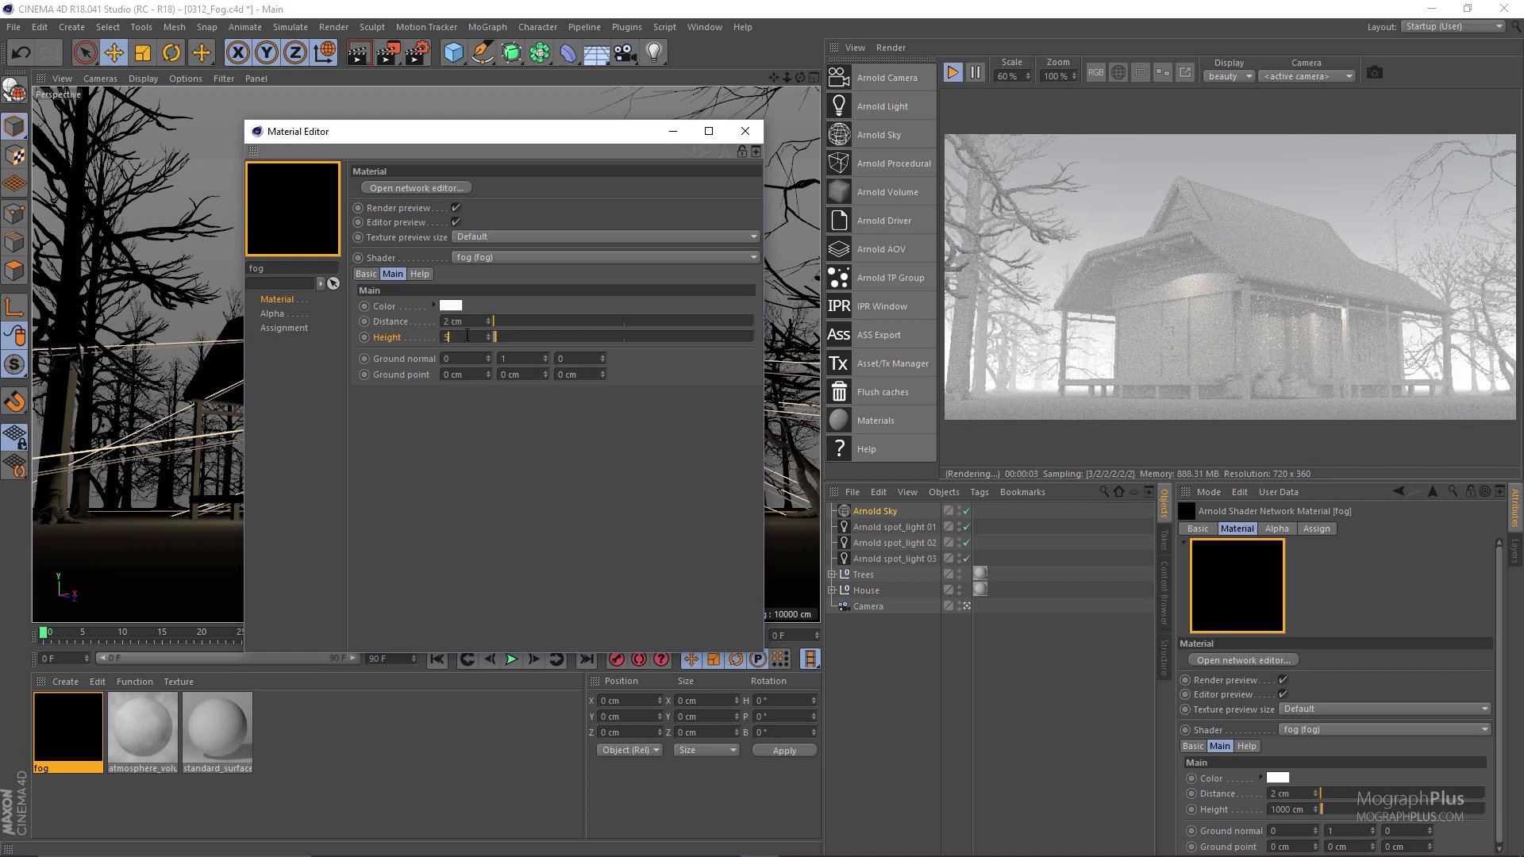
key("Return")
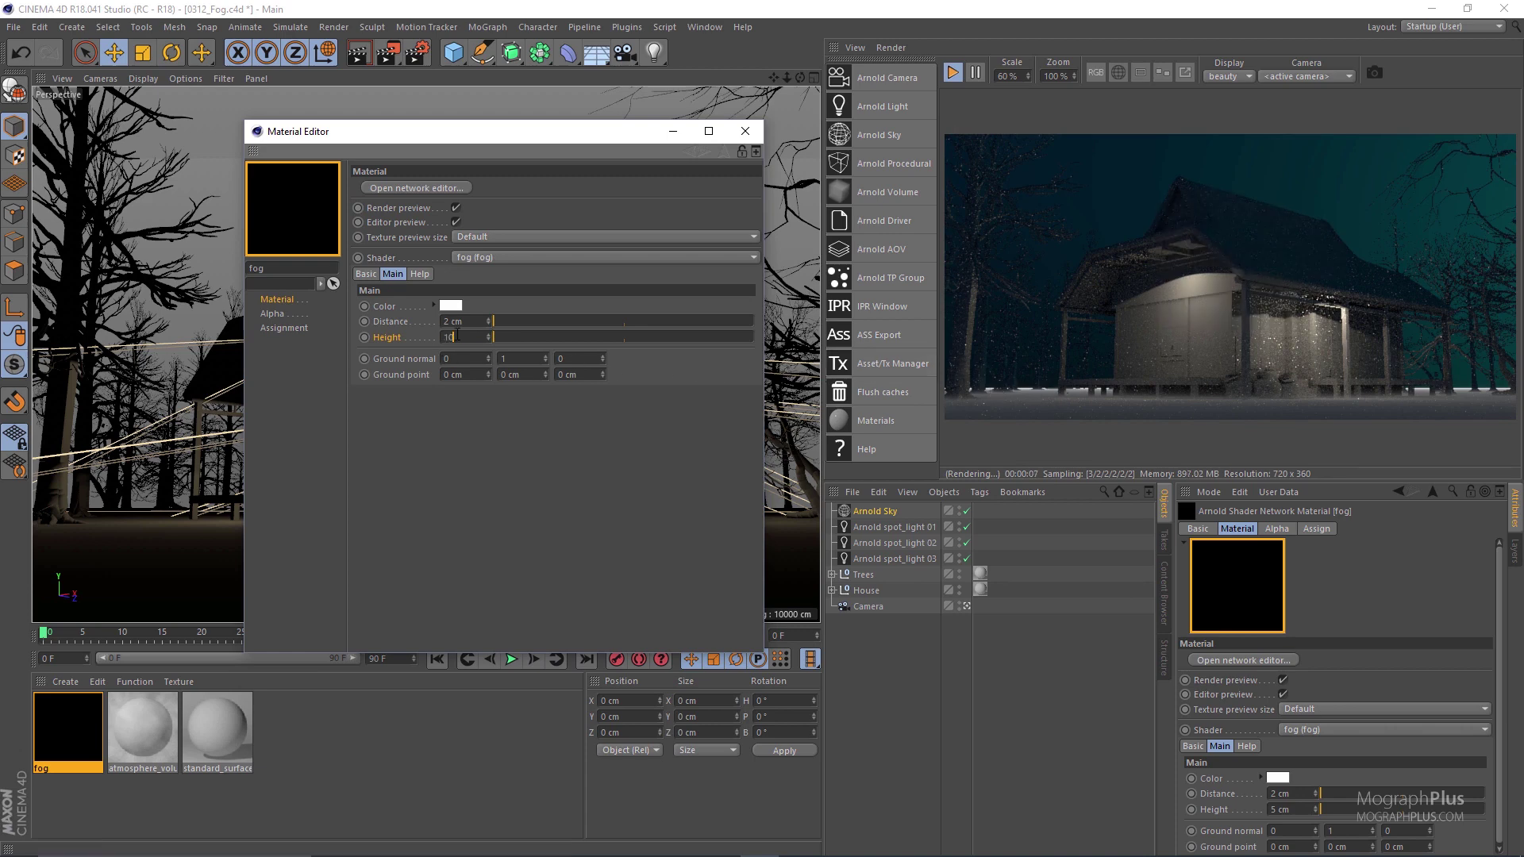
key("Return")
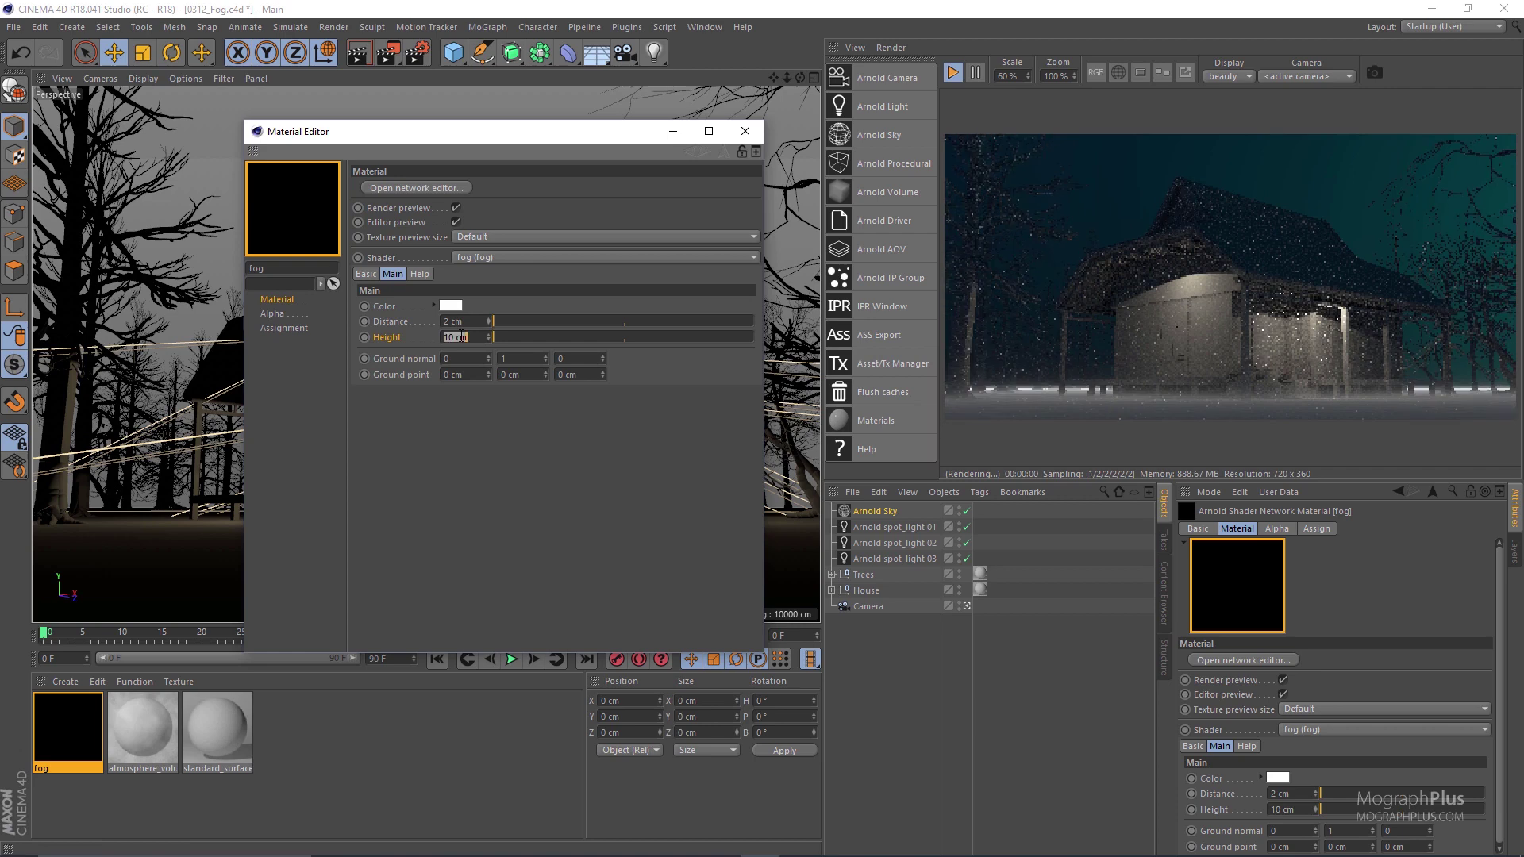
type("3")
key("Return")
type("50")
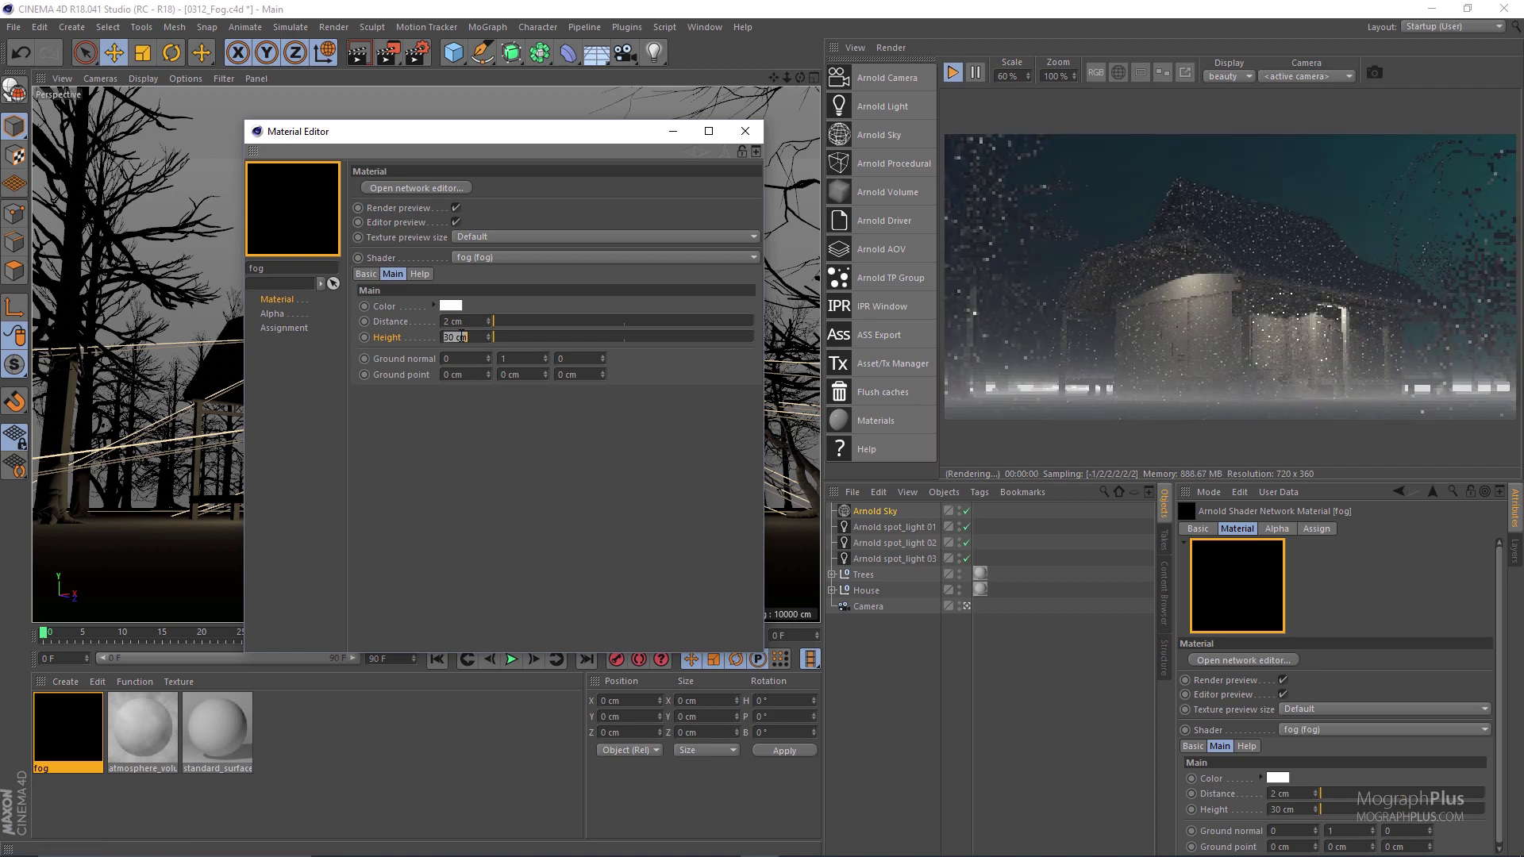
key("Return")
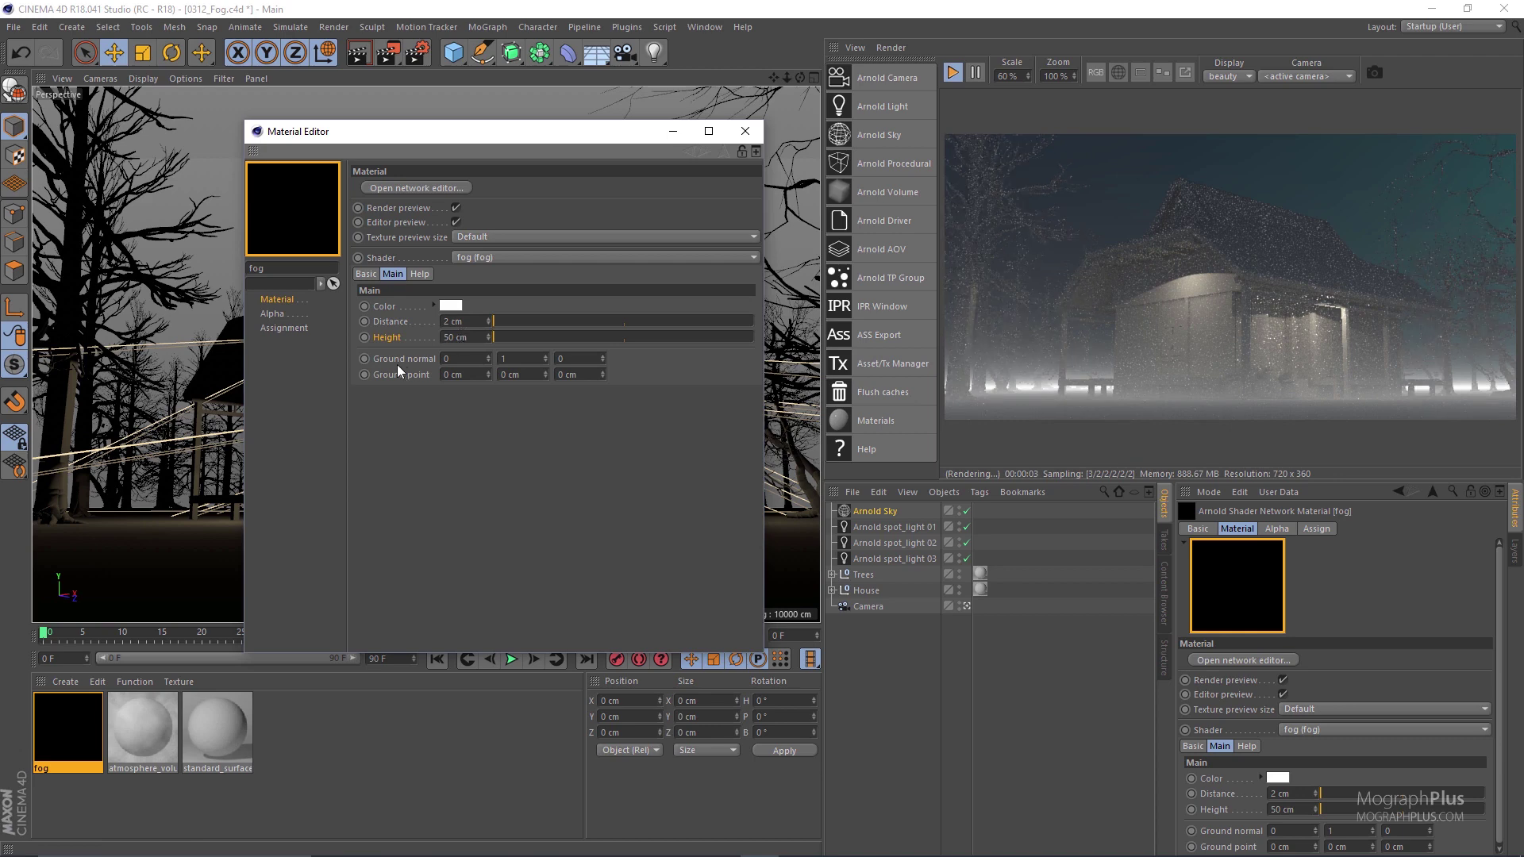
Move the Material Editor aside, look through the scene camera, and orbit to a high angle
left_click_drag(564, 138, 541, 223)
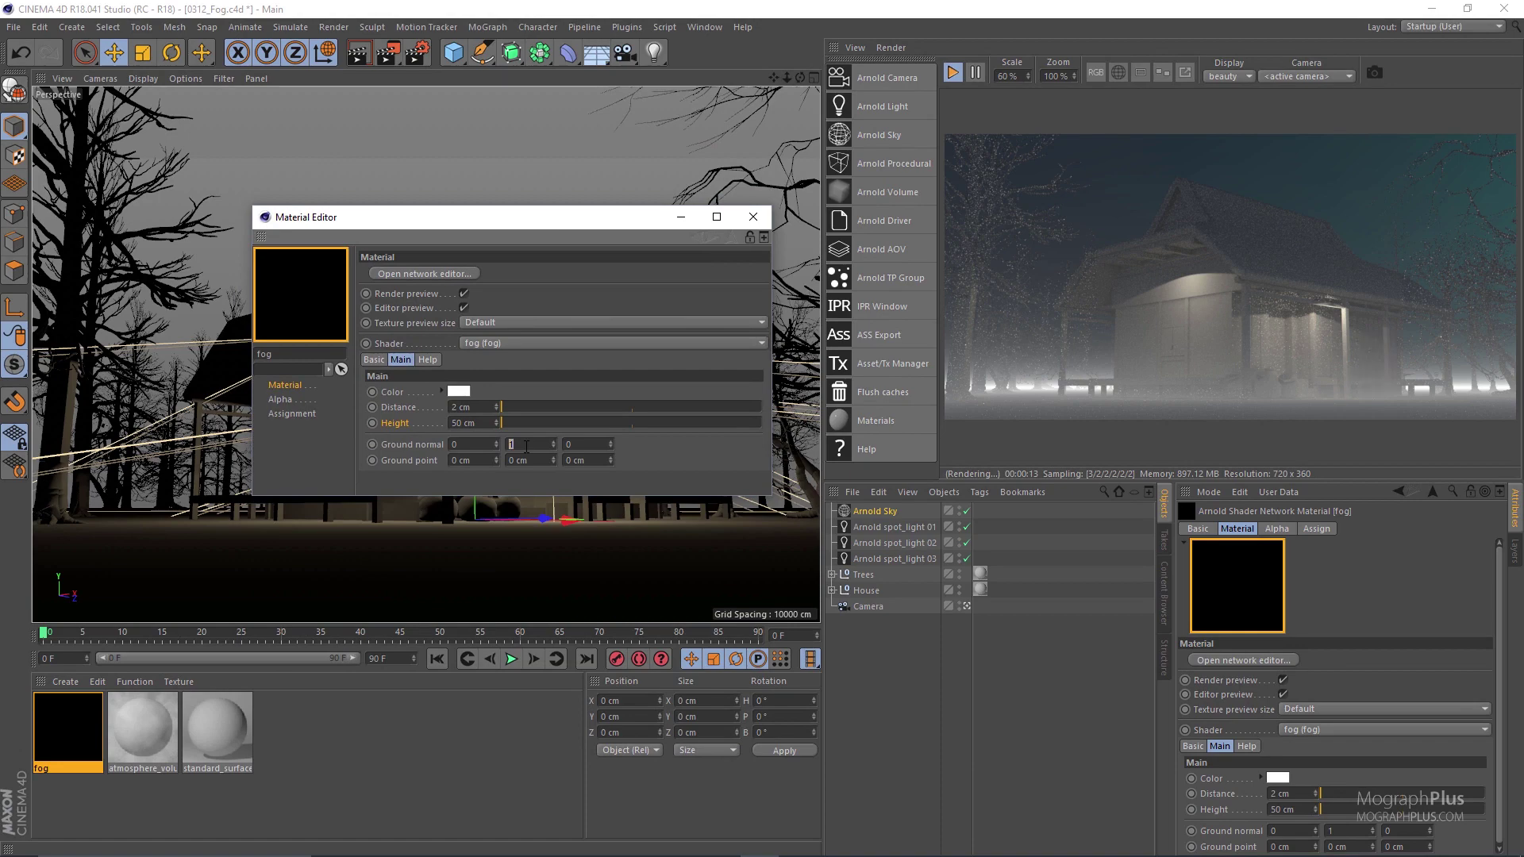
left_click(966, 606)
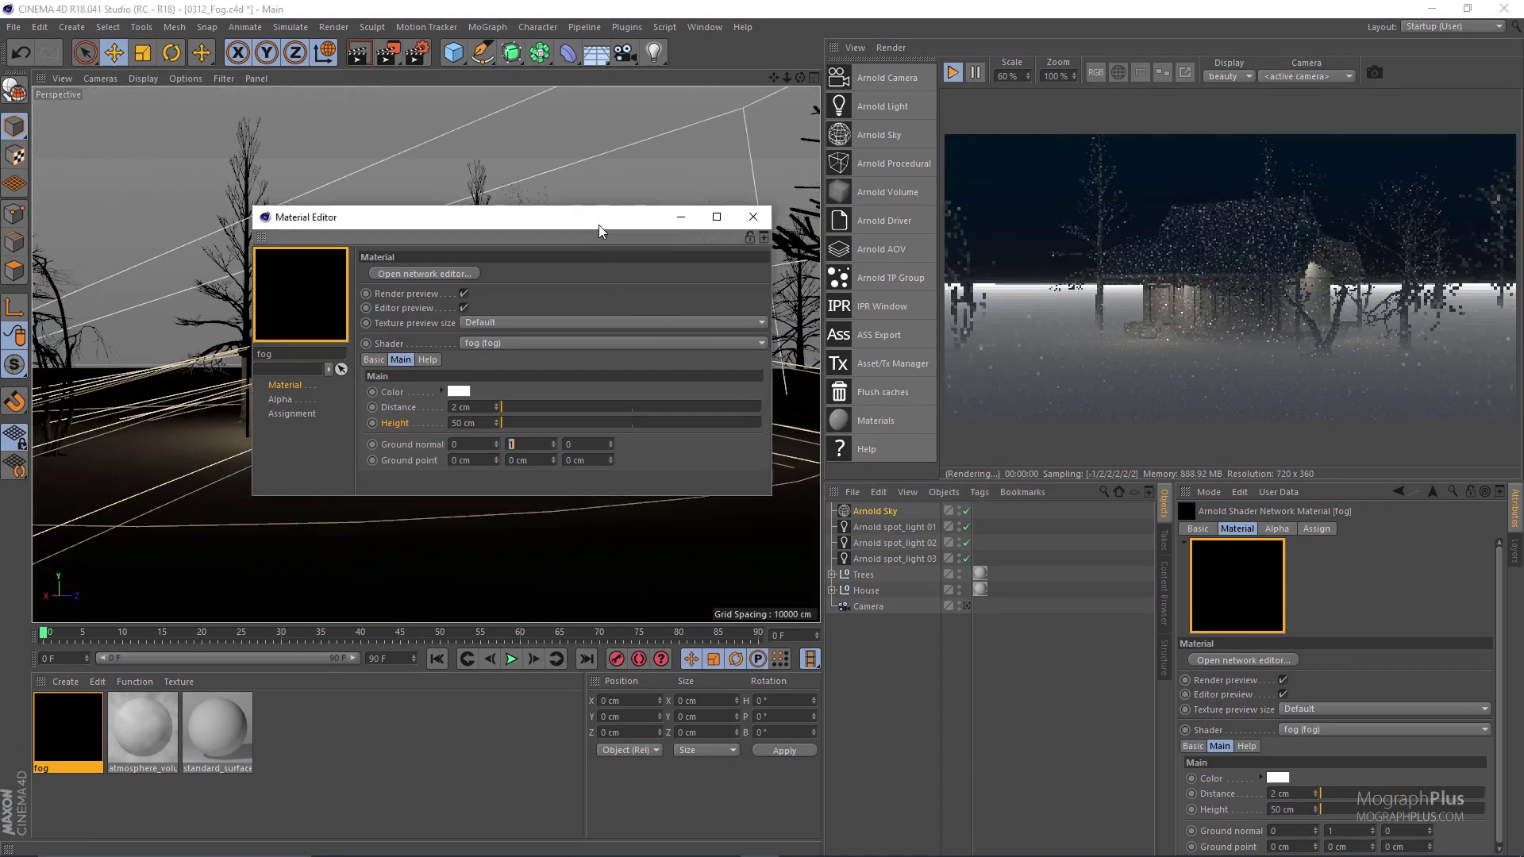
left_click_drag(599, 226, 701, 495)
left_click_drag(598, 391, 458, 365, "alt")
Try fog ground normal 1, 0, 0, test X at -1, and undo it
left_click_drag(657, 492, 582, 361)
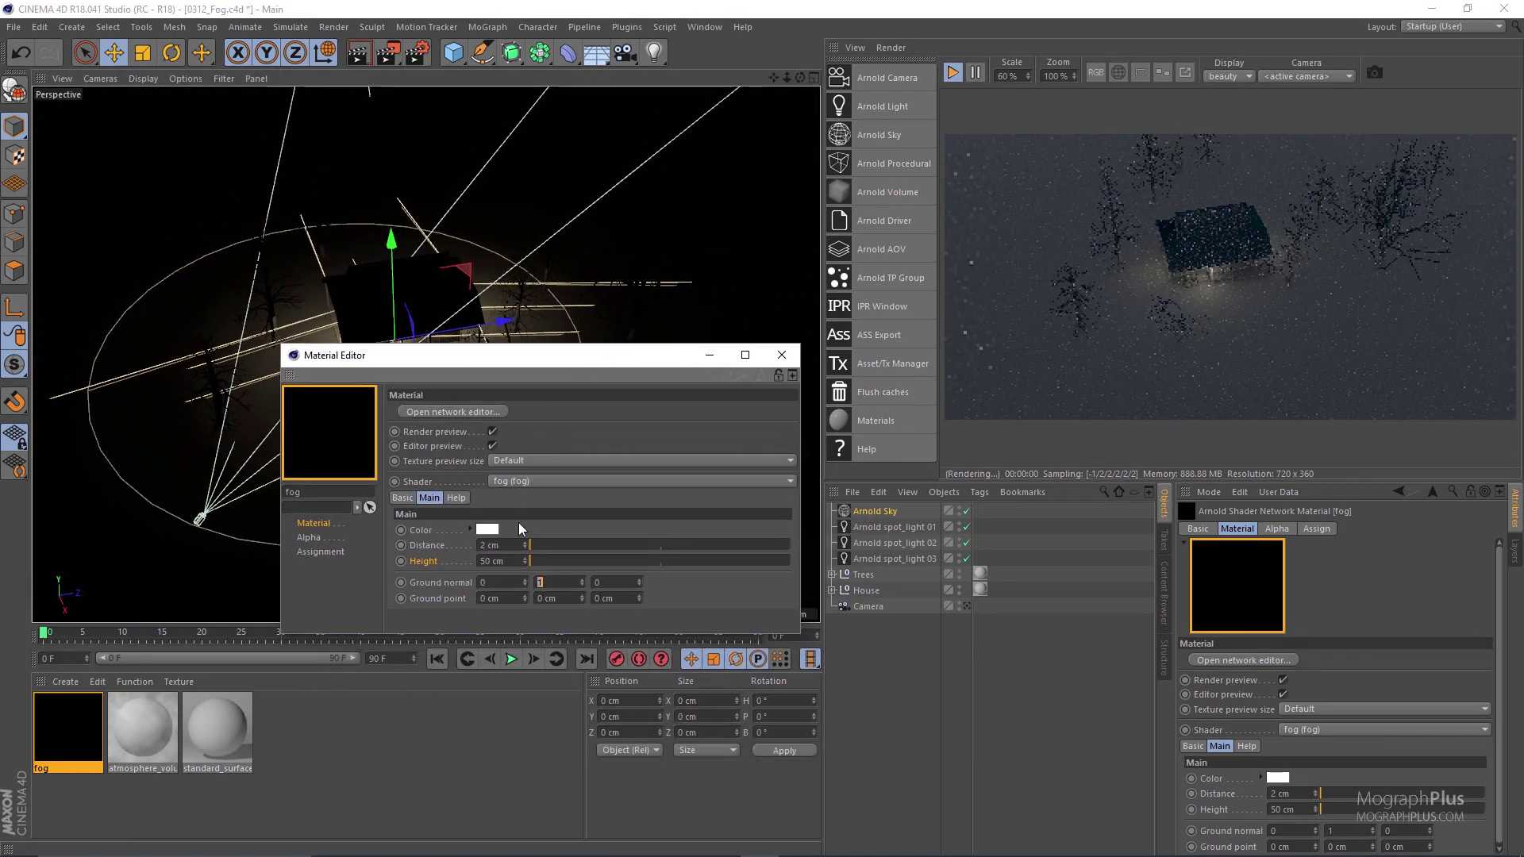
left_click(545, 583)
type("0")
left_click(500, 582)
type("1")
key("Return")
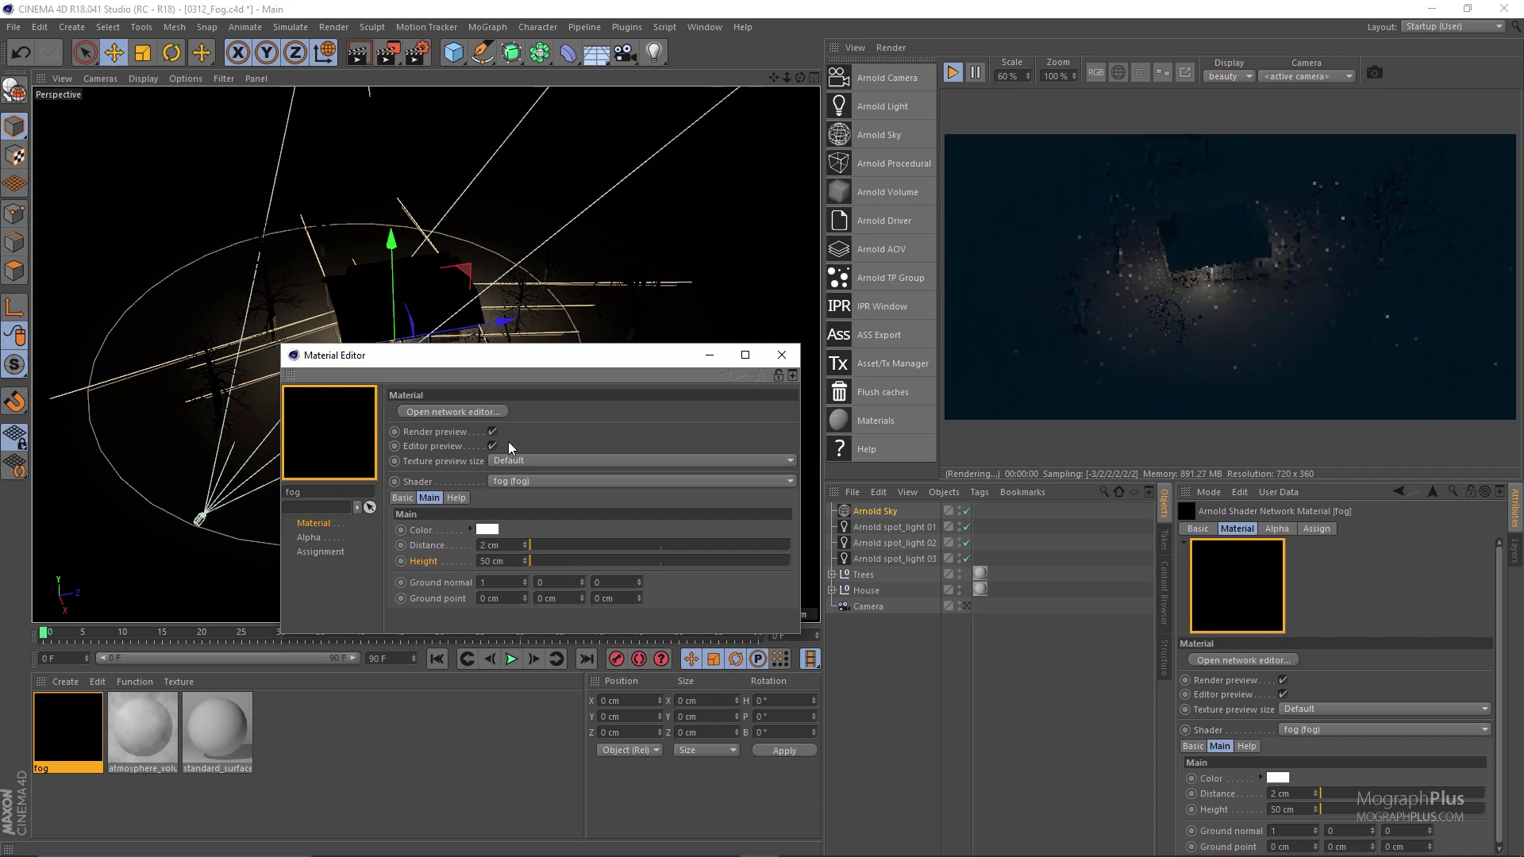
double_click(507, 583)
type("-1")
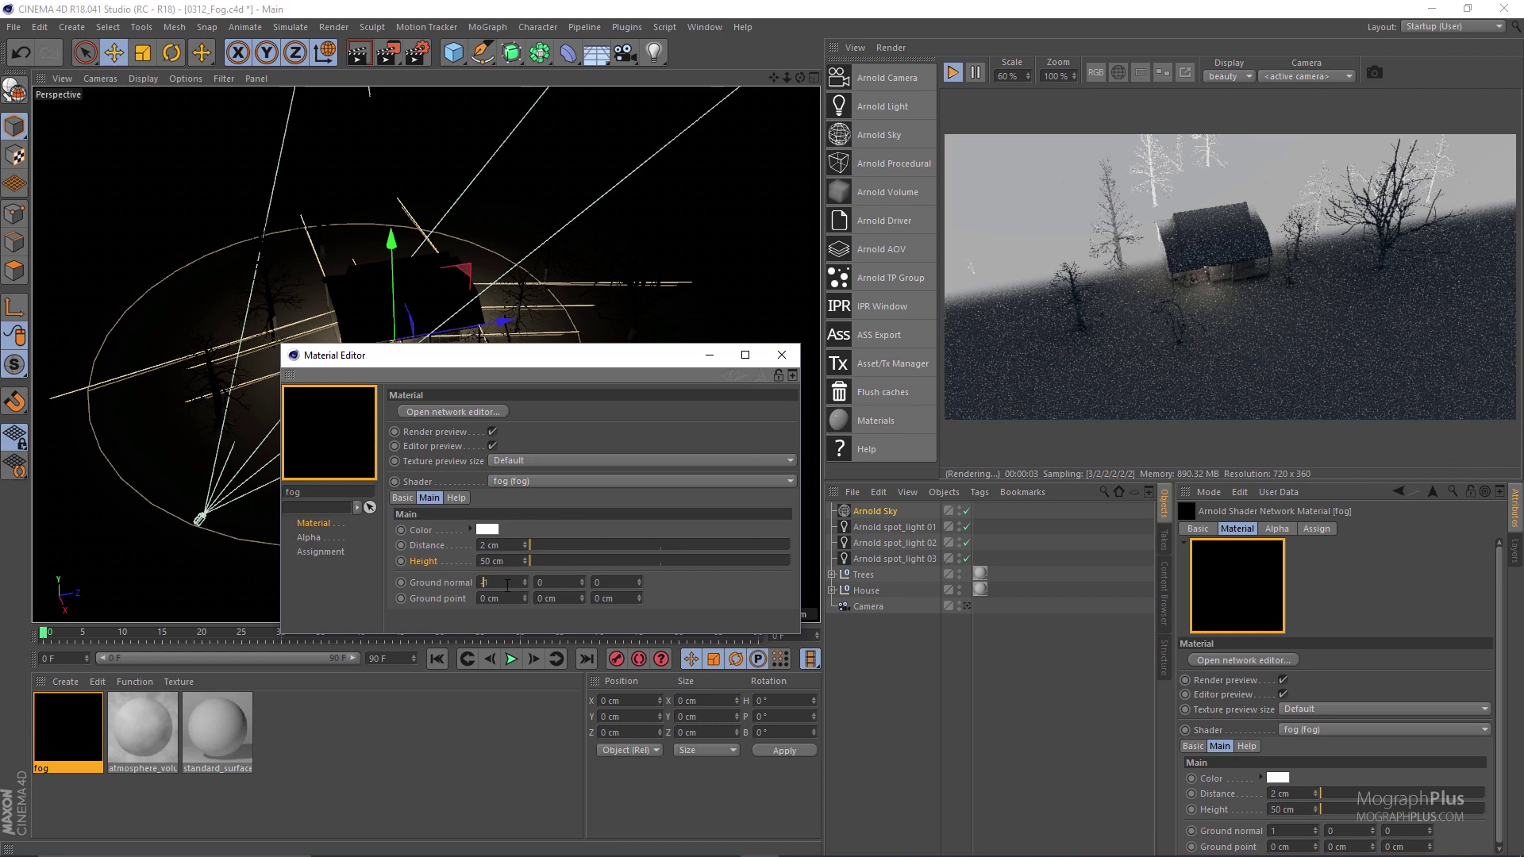
key("Return")
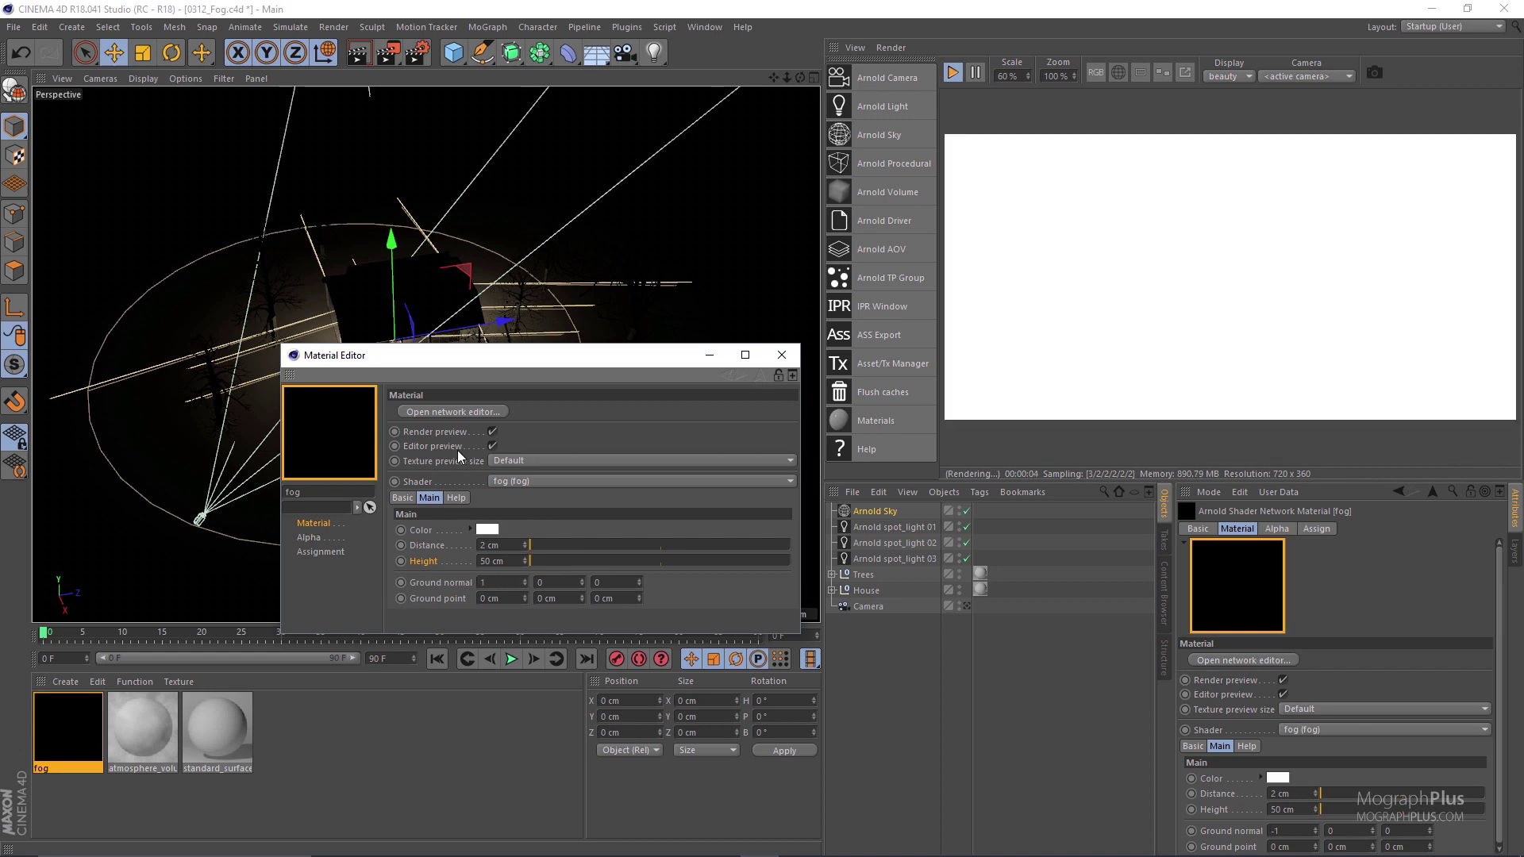
key("ctrl+z")
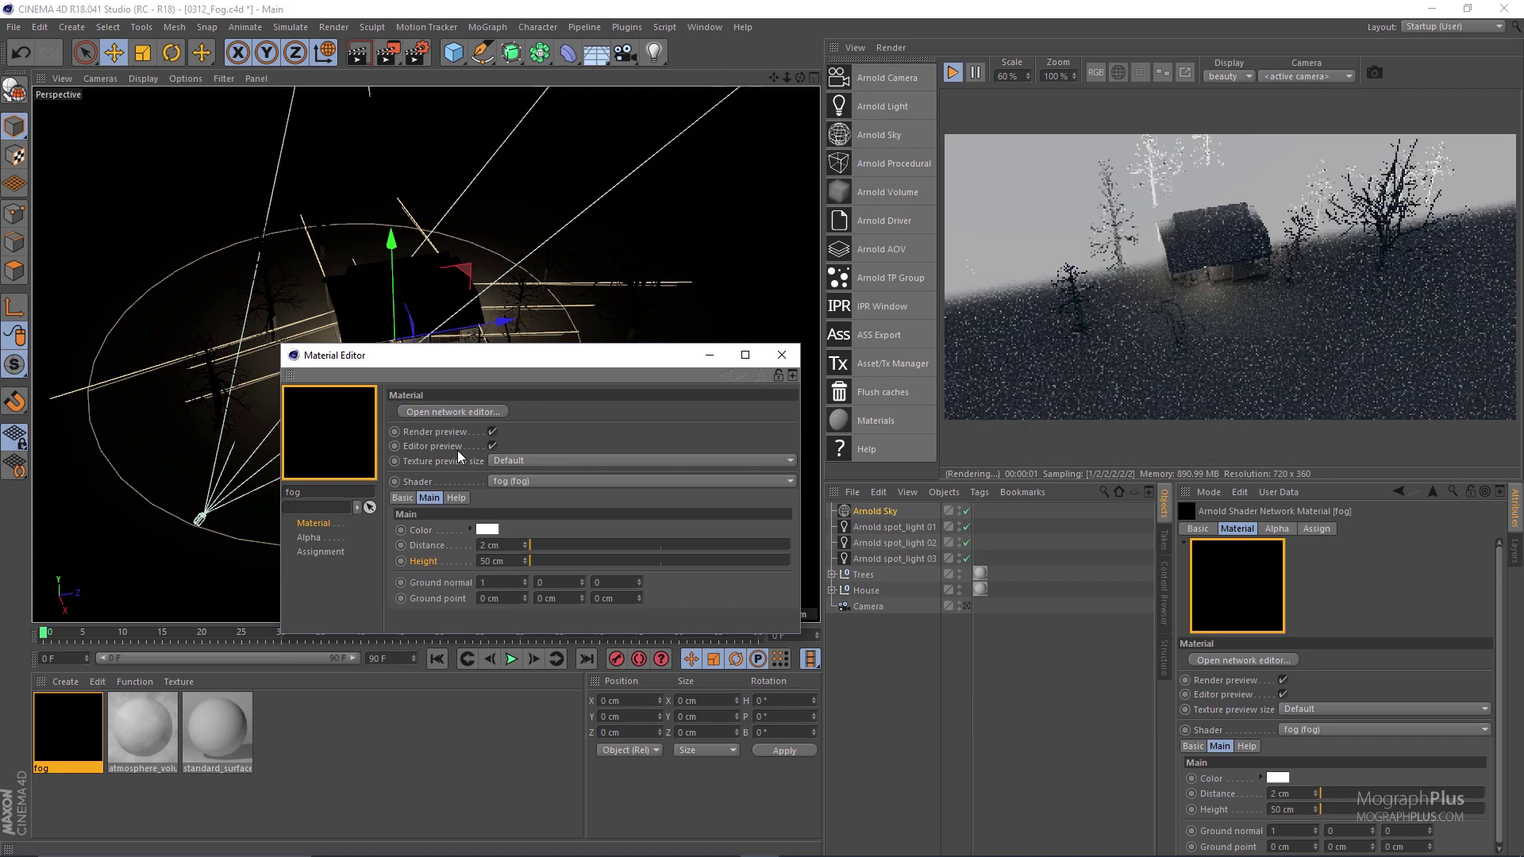
Set the fog ground normal to 1, 0, 1 for a diagonal fog boundary
left_click(503, 580)
type("0")
left_click(620, 582)
type("1")
key("Return")
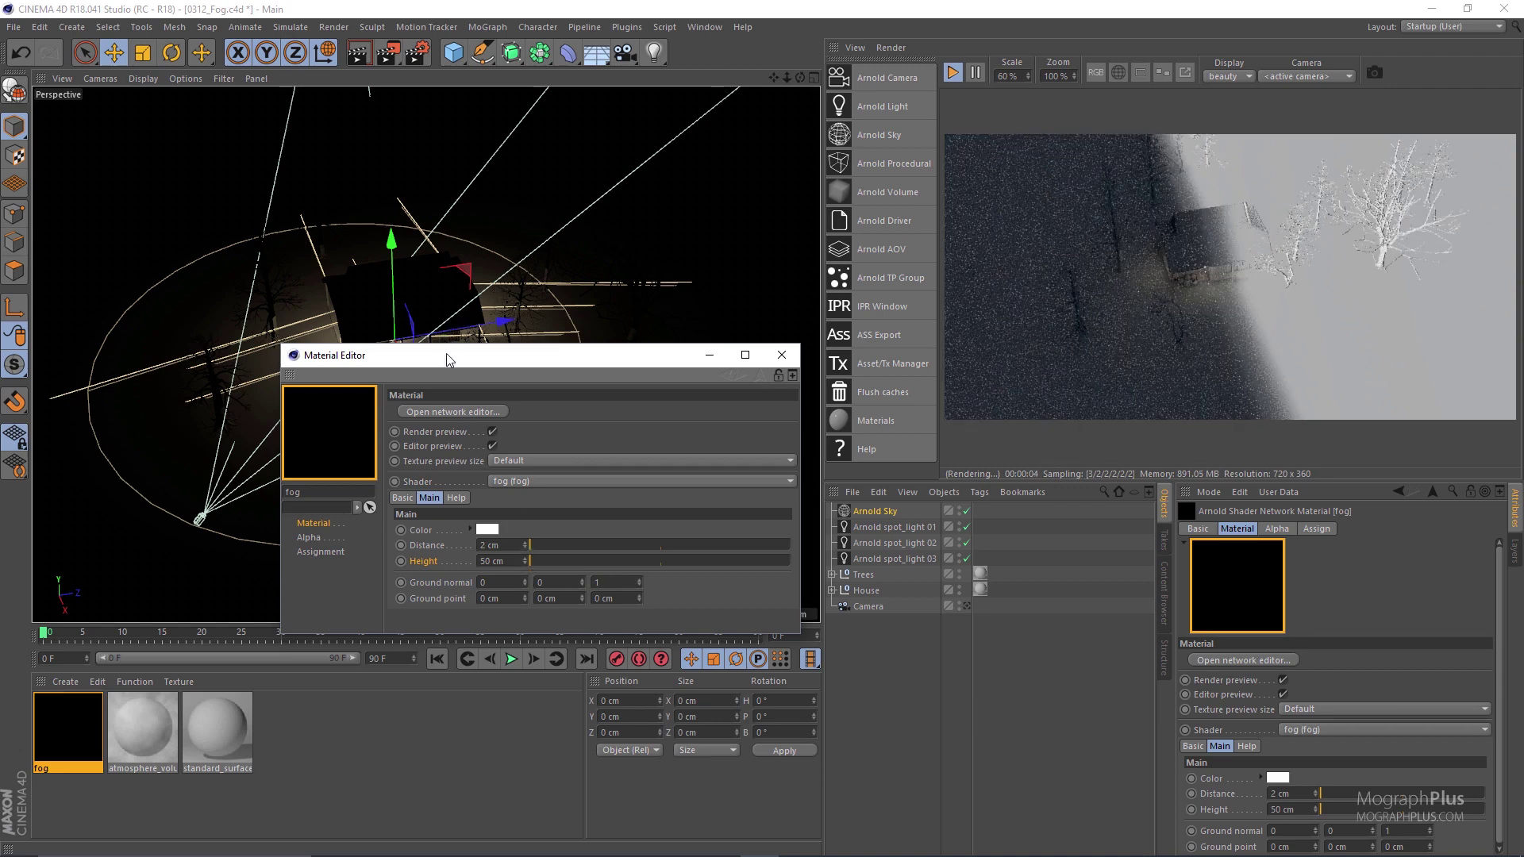
left_click_drag(445, 351, 533, 369)
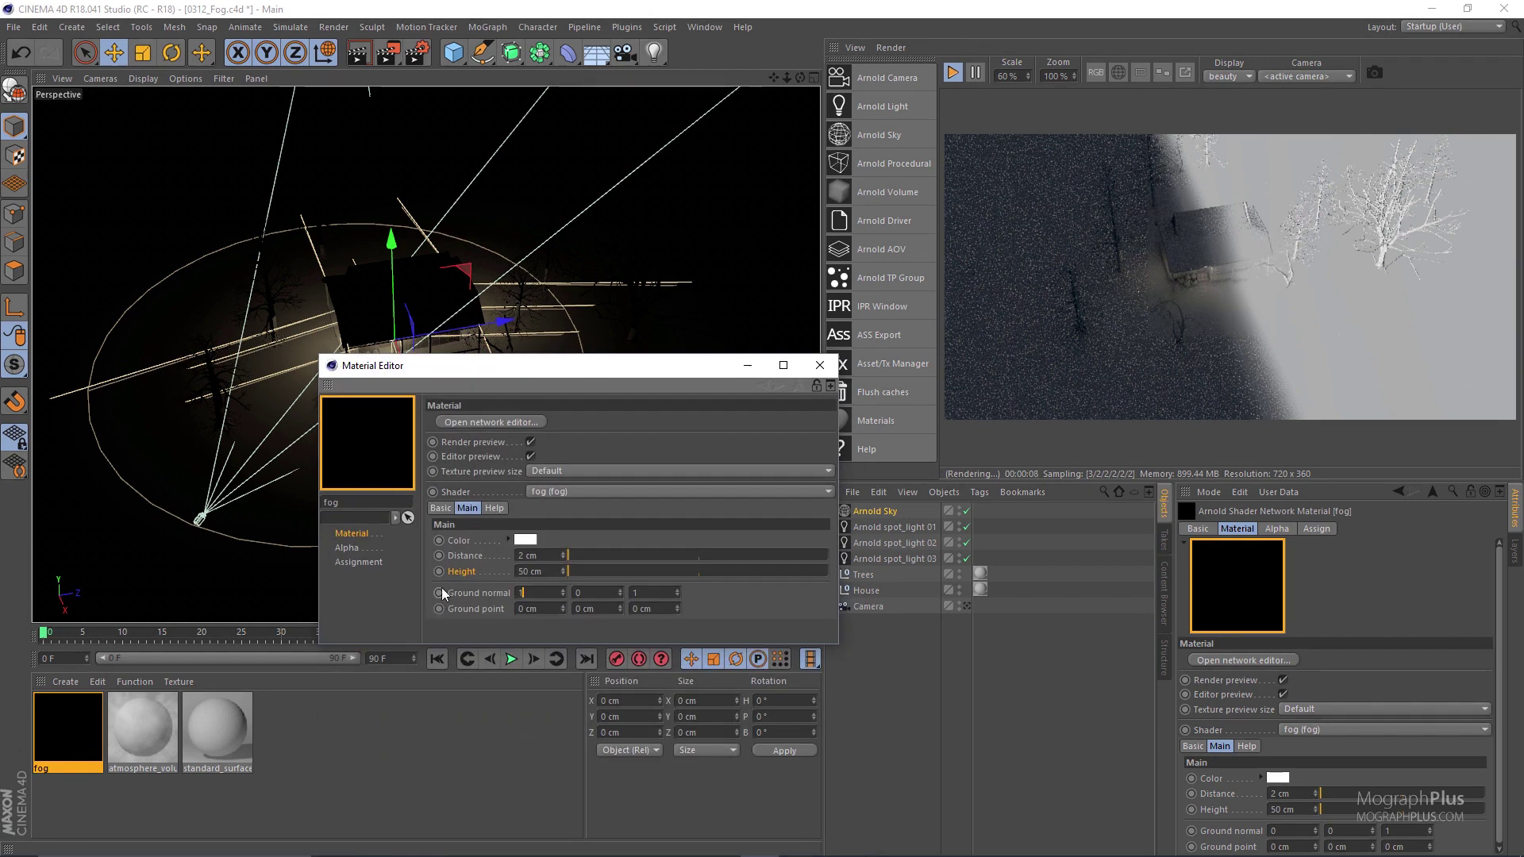
key("Return")
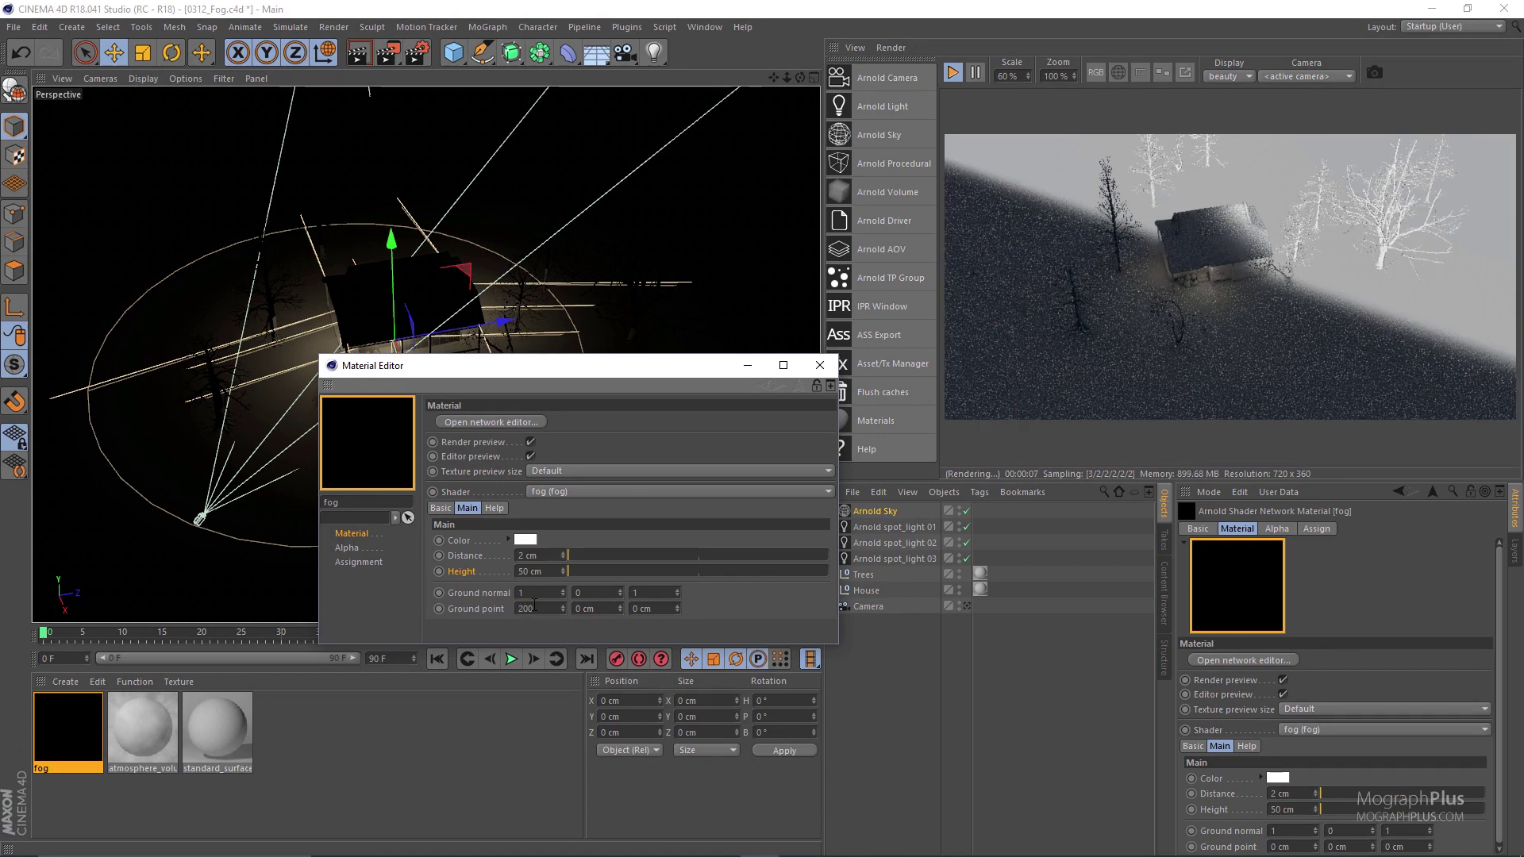
Try a fog ground point of 400 cm on both X and Z
key("Return")
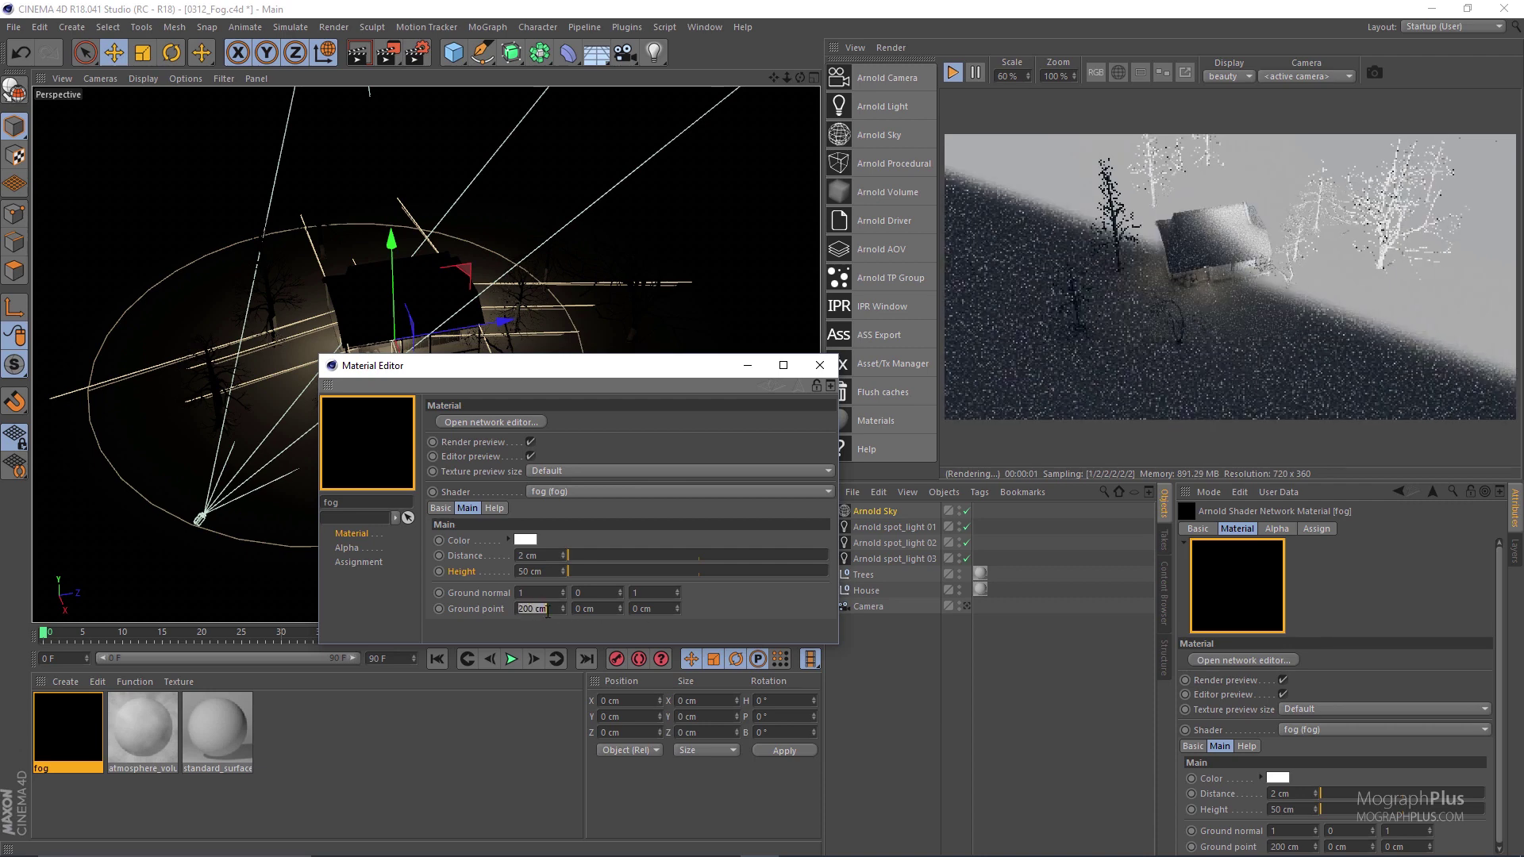
type("400")
key("Return")
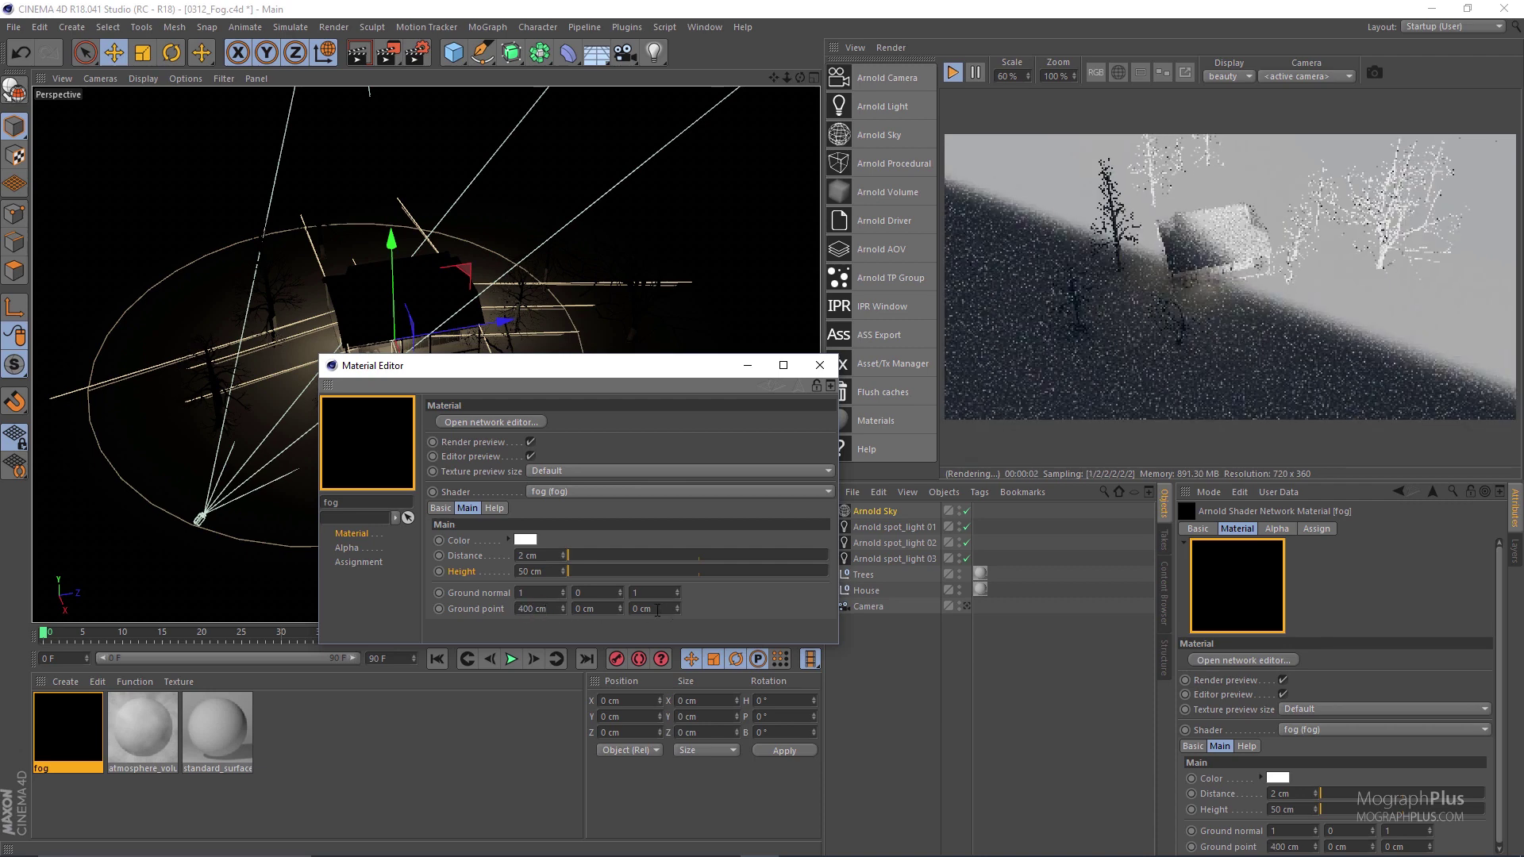
double_click(657, 608)
type("400")
key("Return")
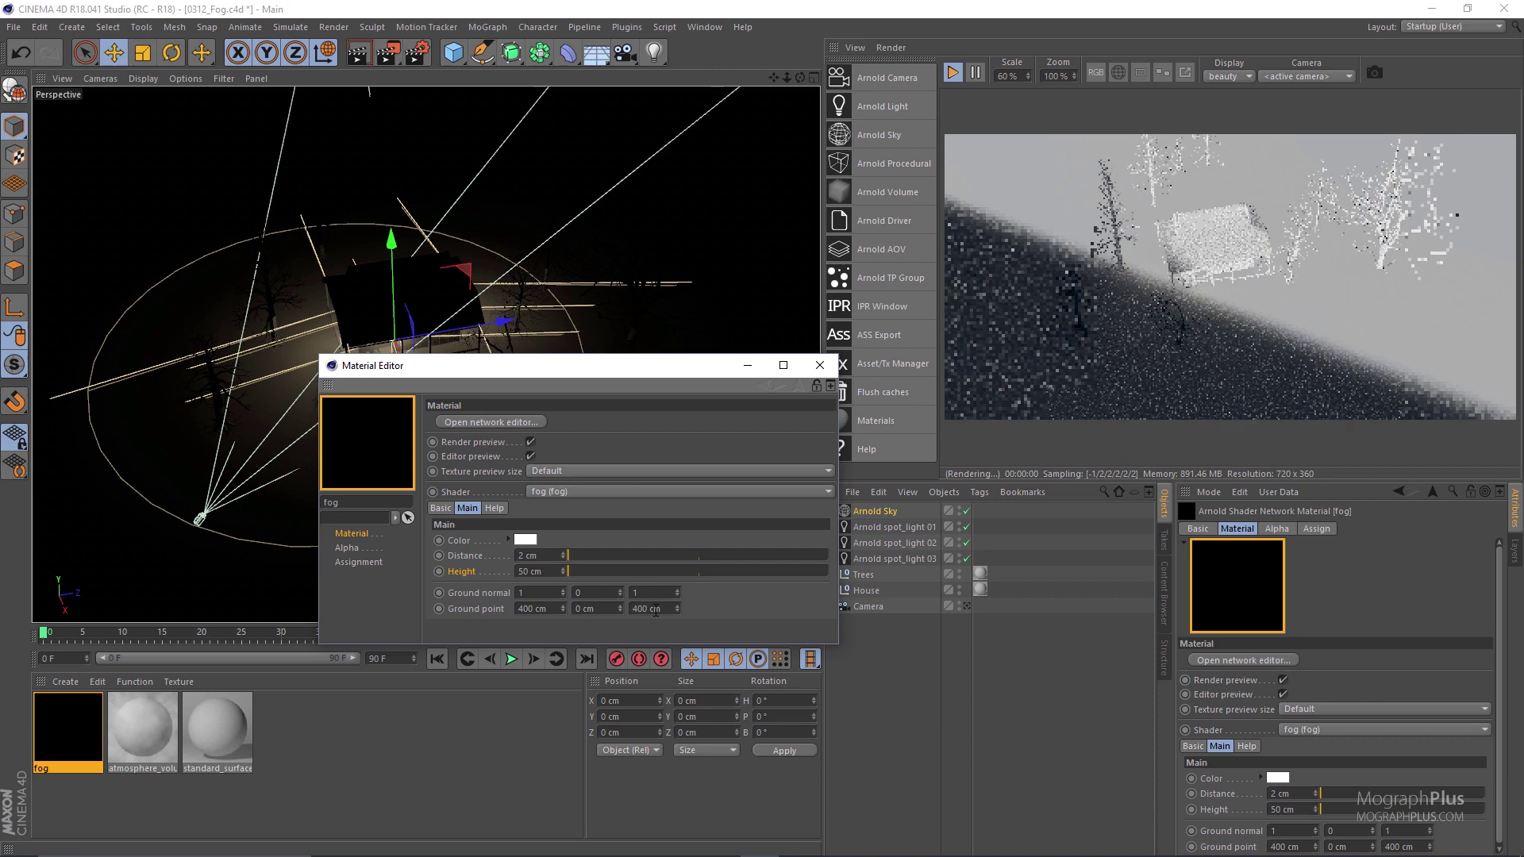
Move the fog ground point to -500 cm on X and Z, then bring up the fog colour picker
double_click(655, 609)
key("BackSpace")
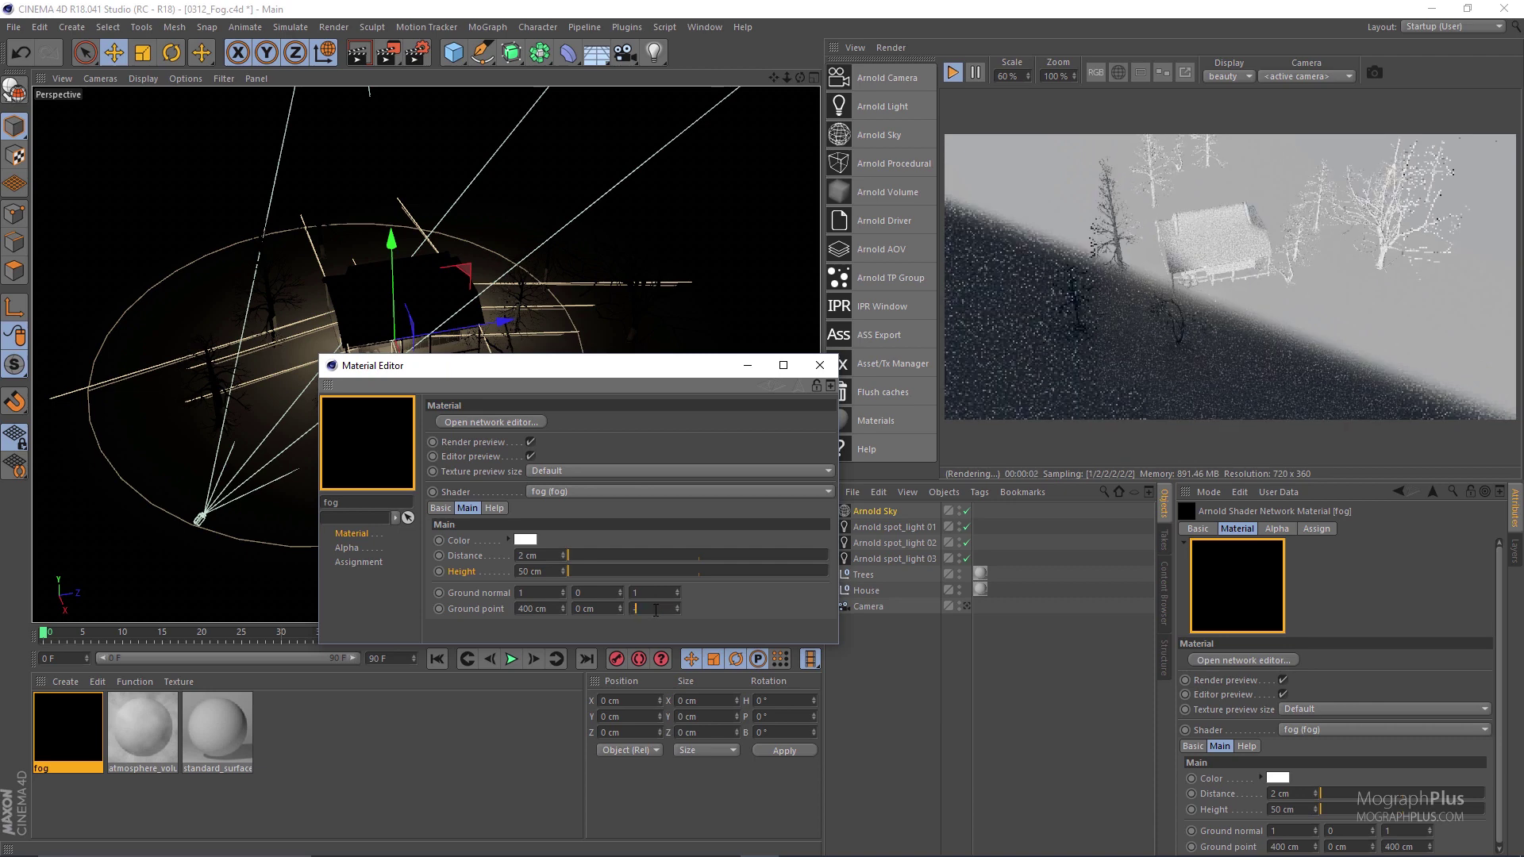
type("-500")
double_click(520, 609)
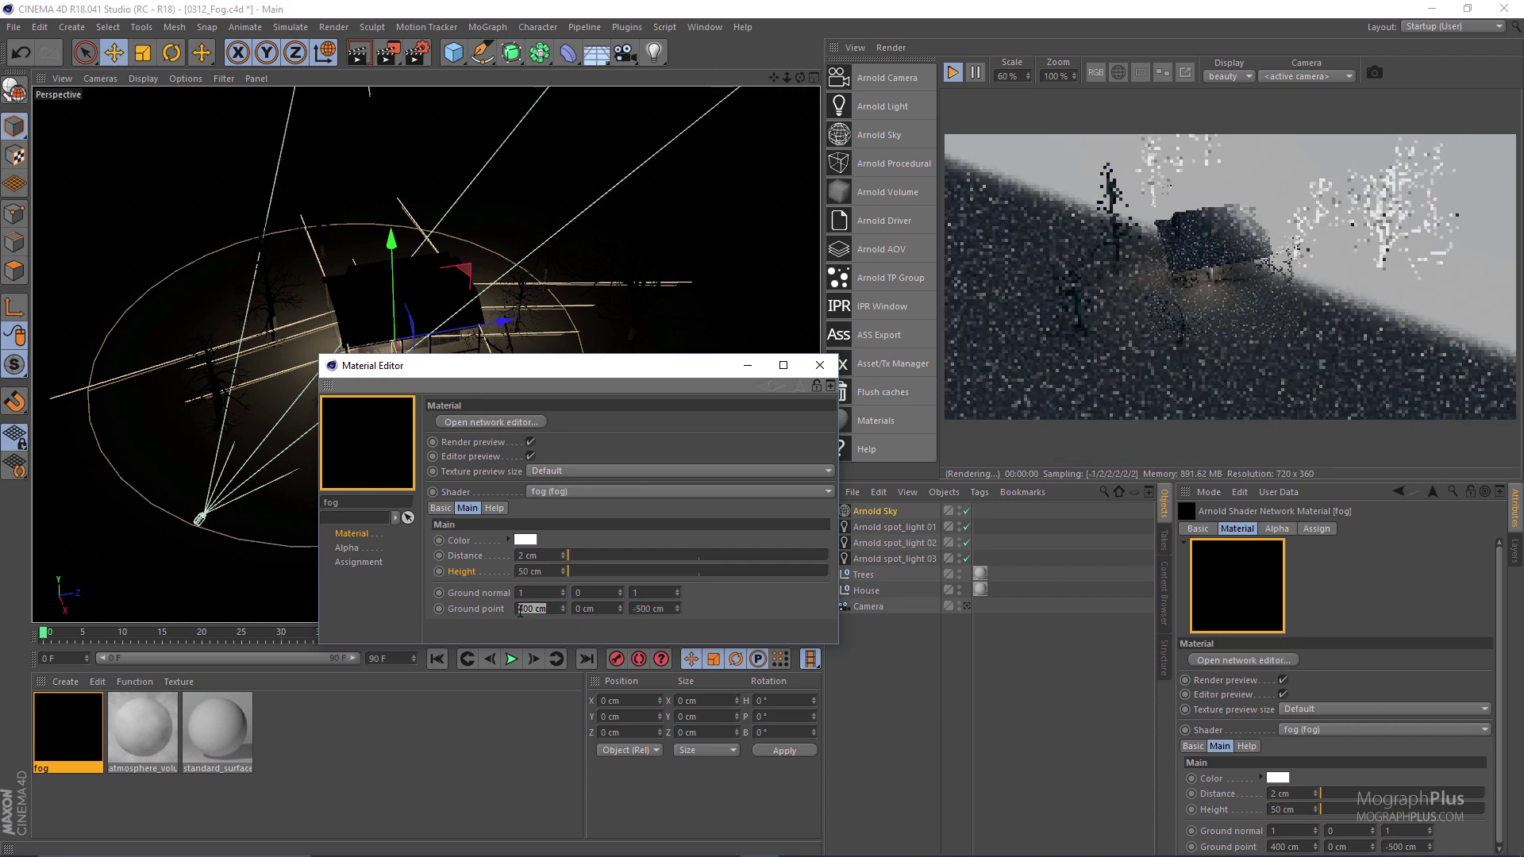
type("-500")
key("Return")
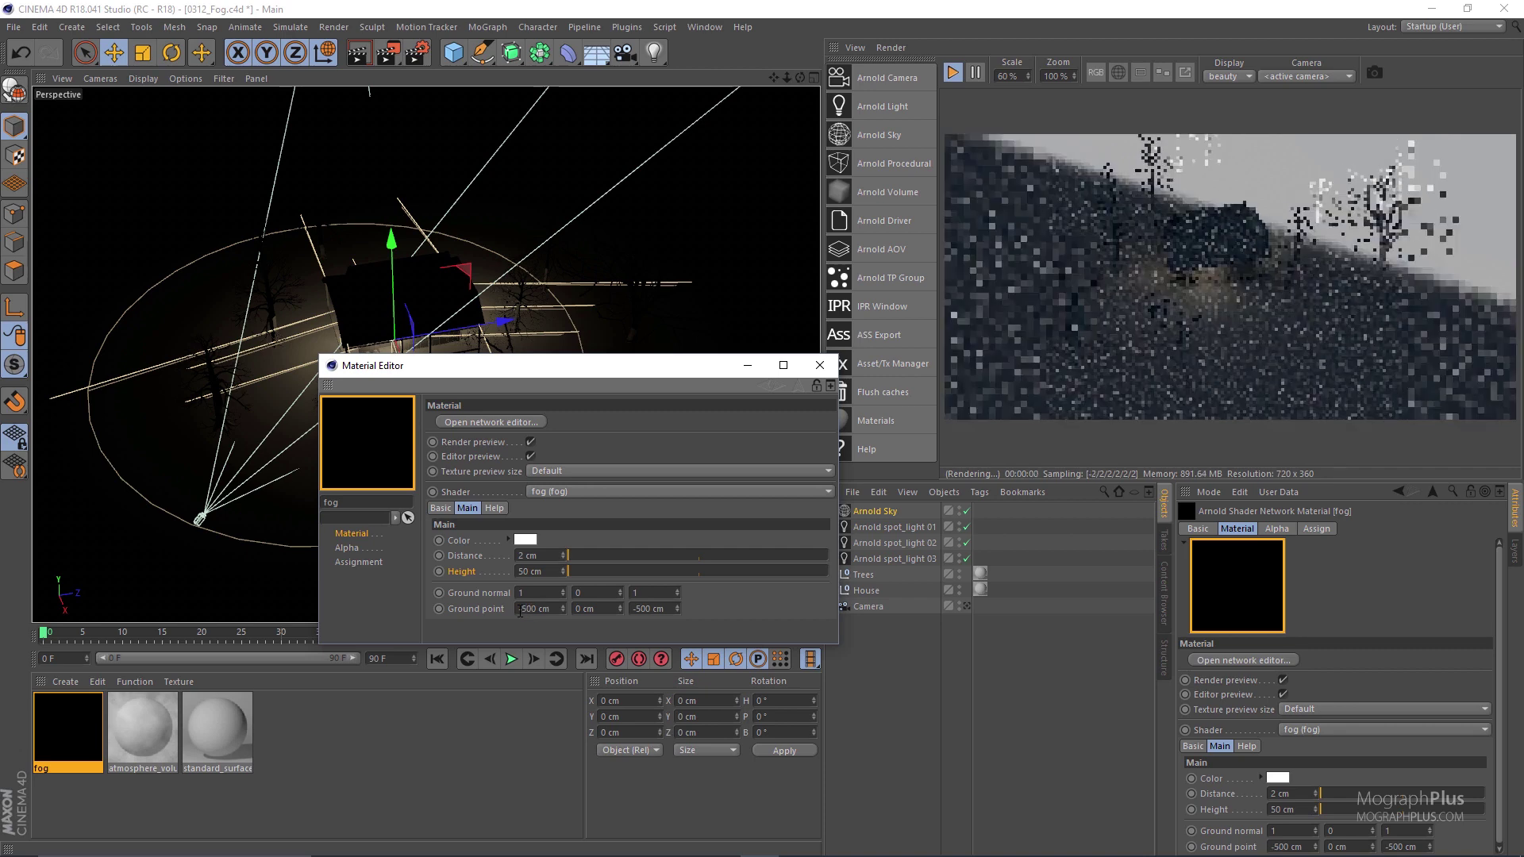
left_click(525, 539)
Lower the fog colour's brightness to a dark grey and view through the scene camera
double_click(429, 572)
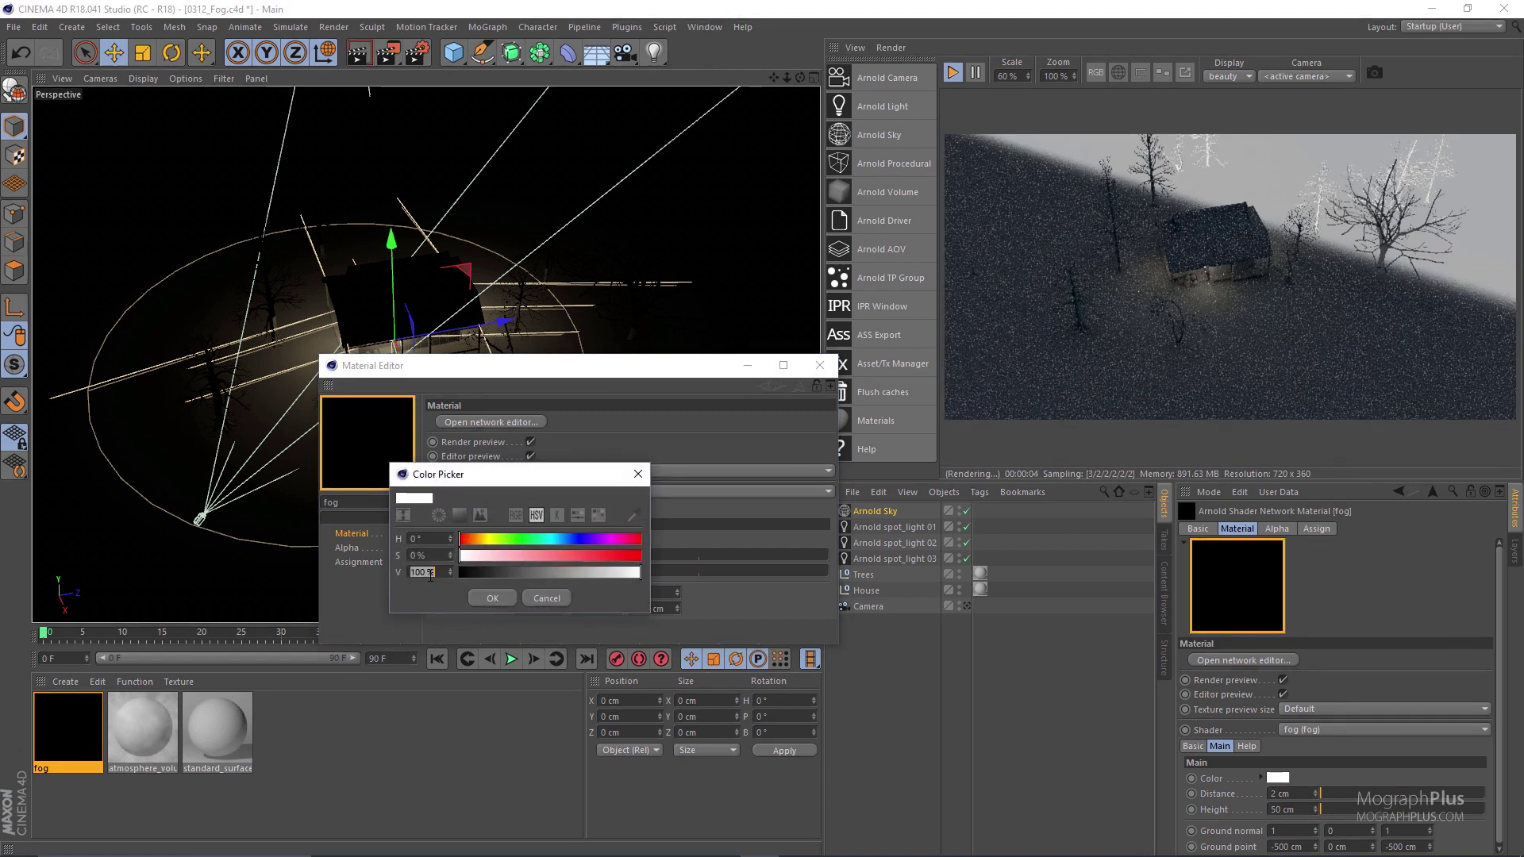
left_click(476, 593)
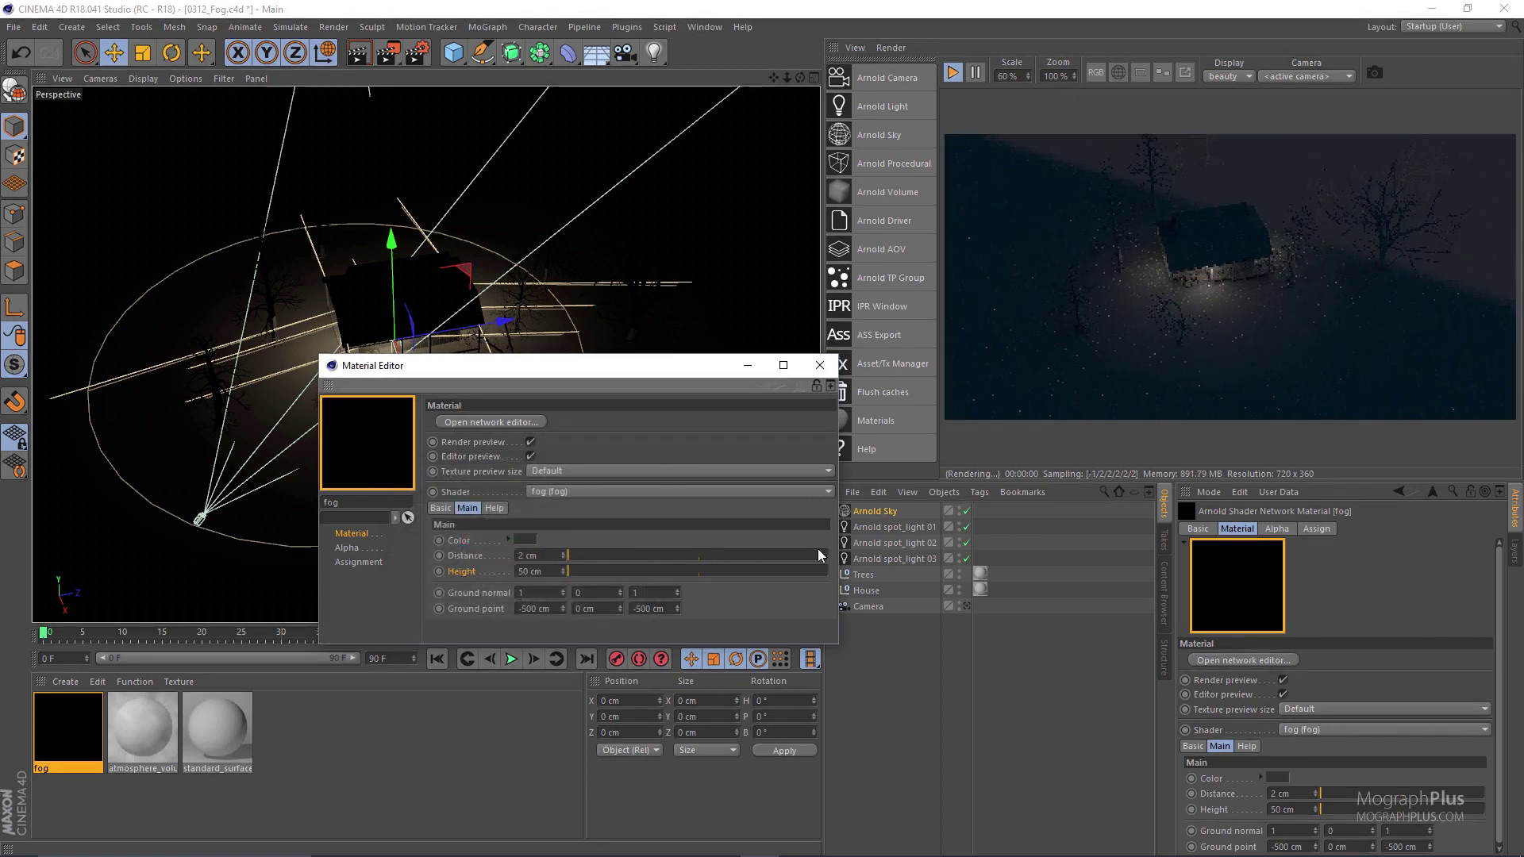
left_click(966, 604)
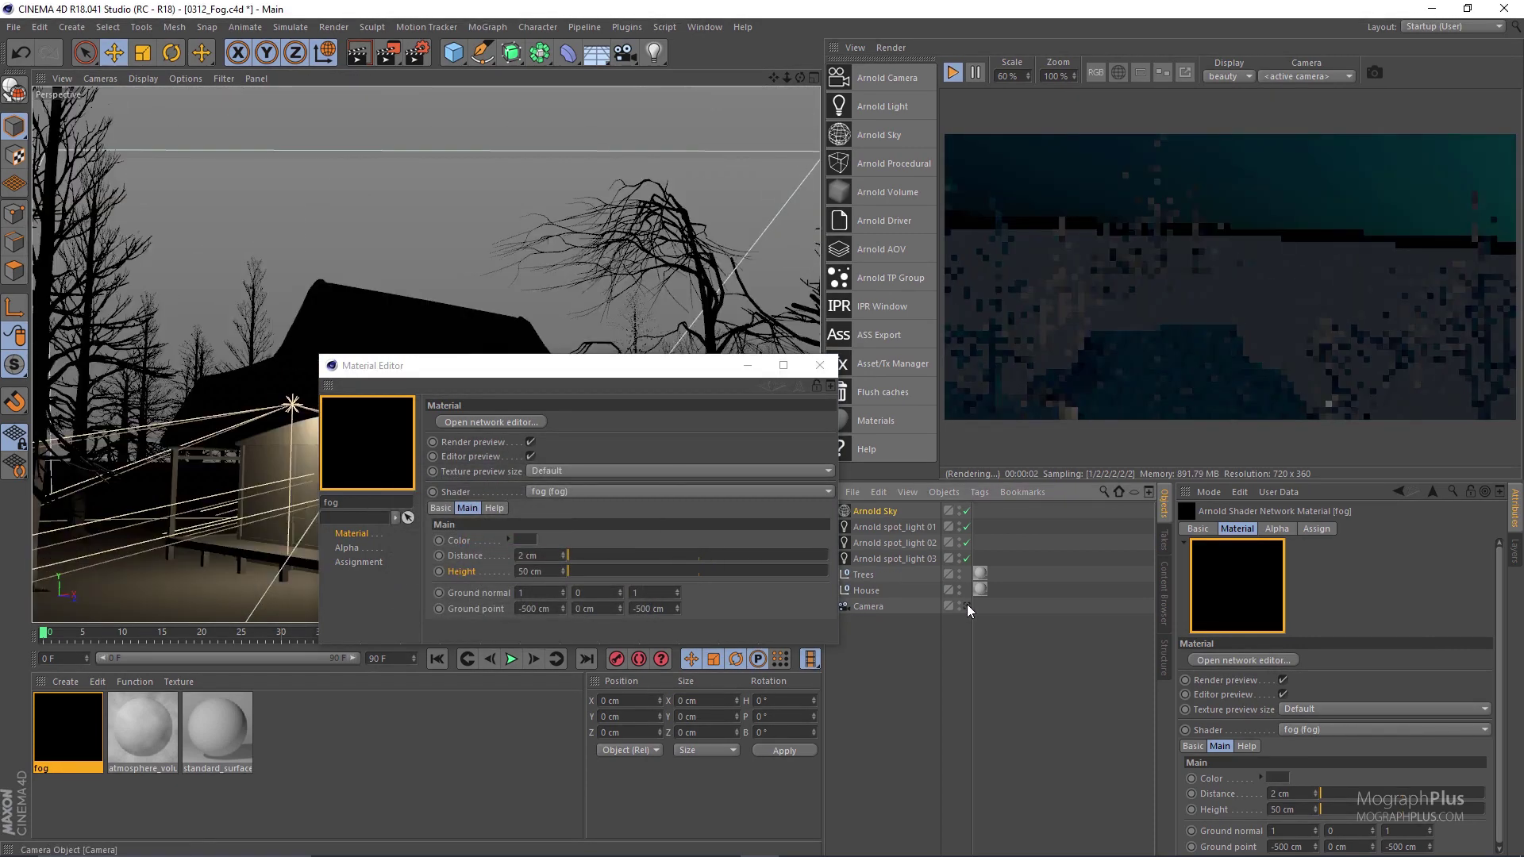
Set the fog distance to 30 cm and the fog height to 500 cm
left_click(530, 556)
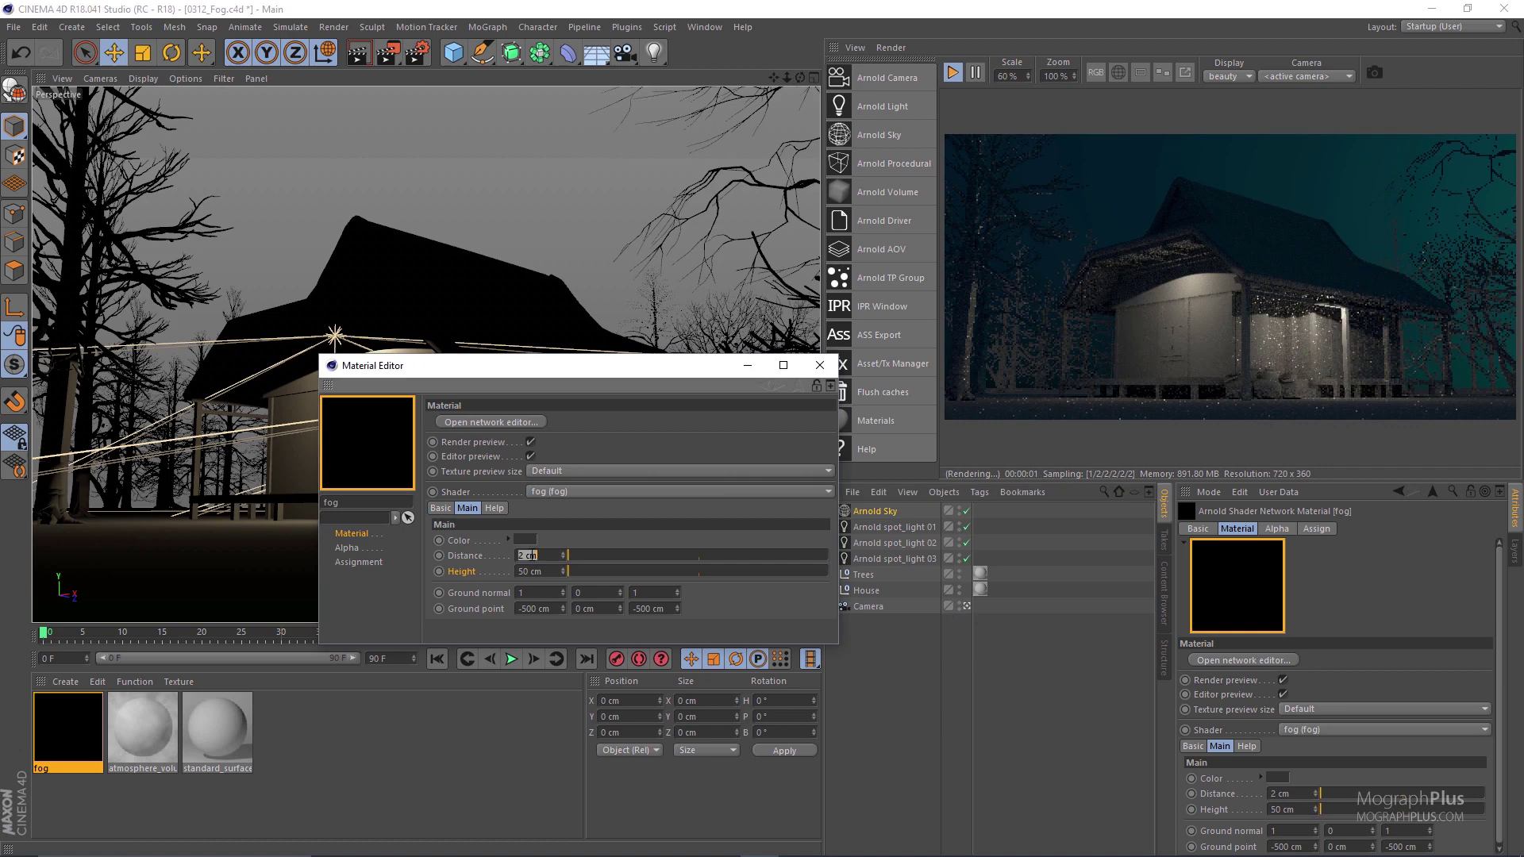
type("30")
key("Return")
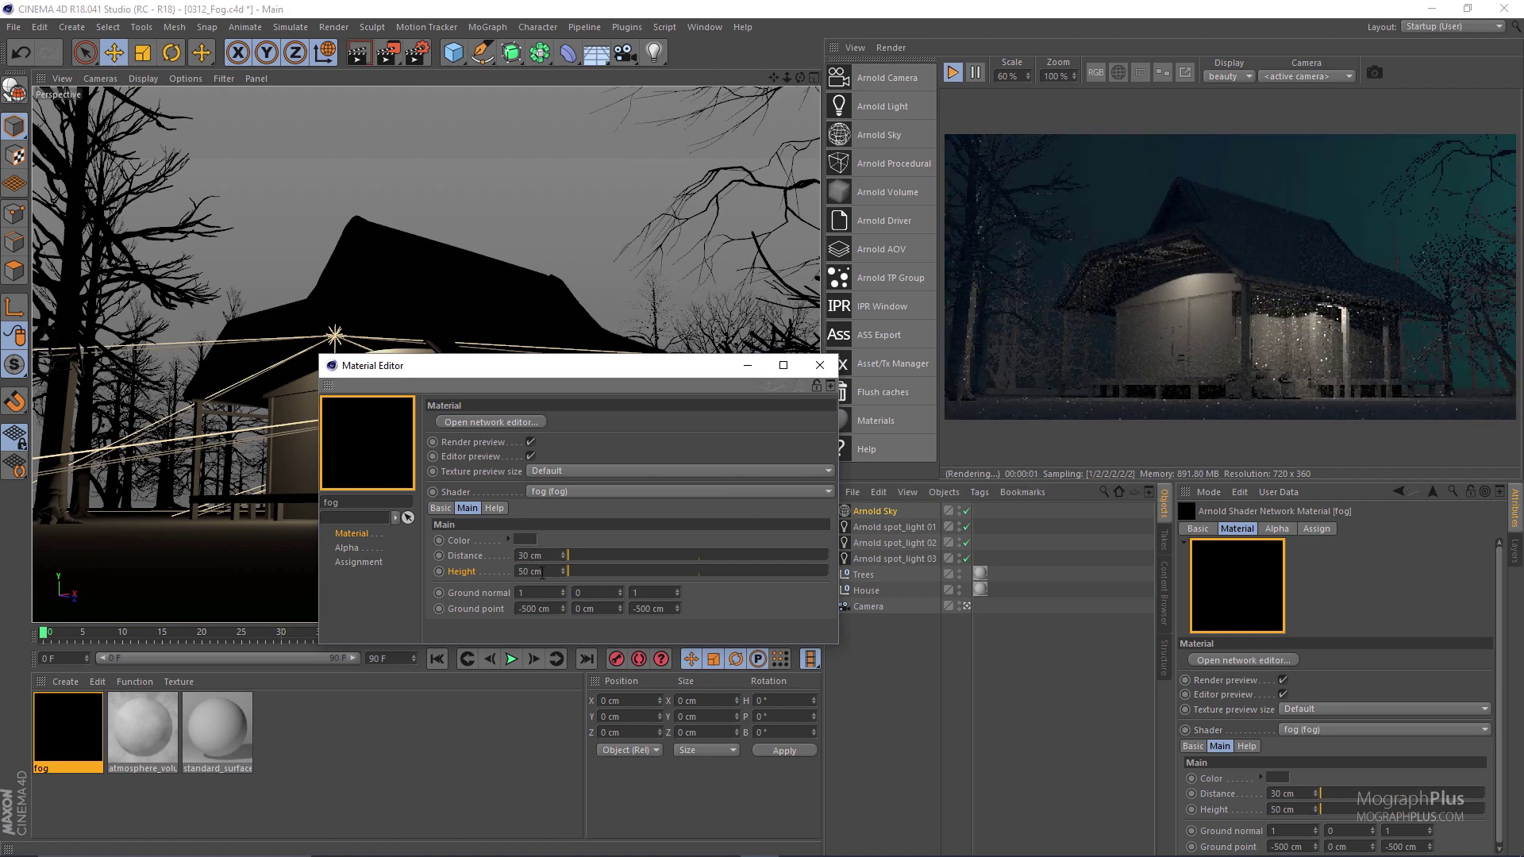
left_click(542, 572)
type("500")
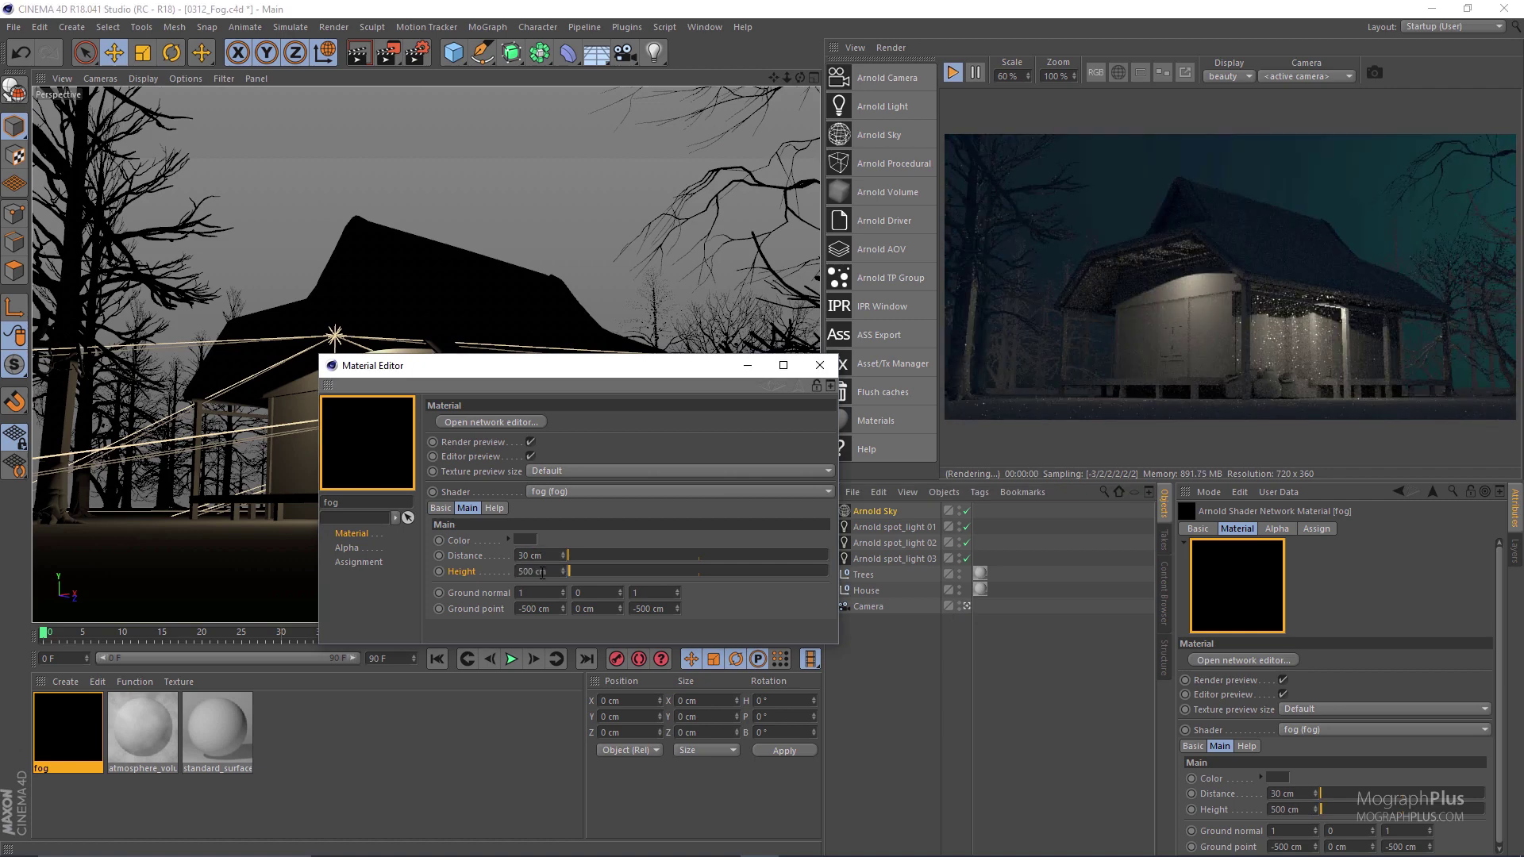
key("Return")
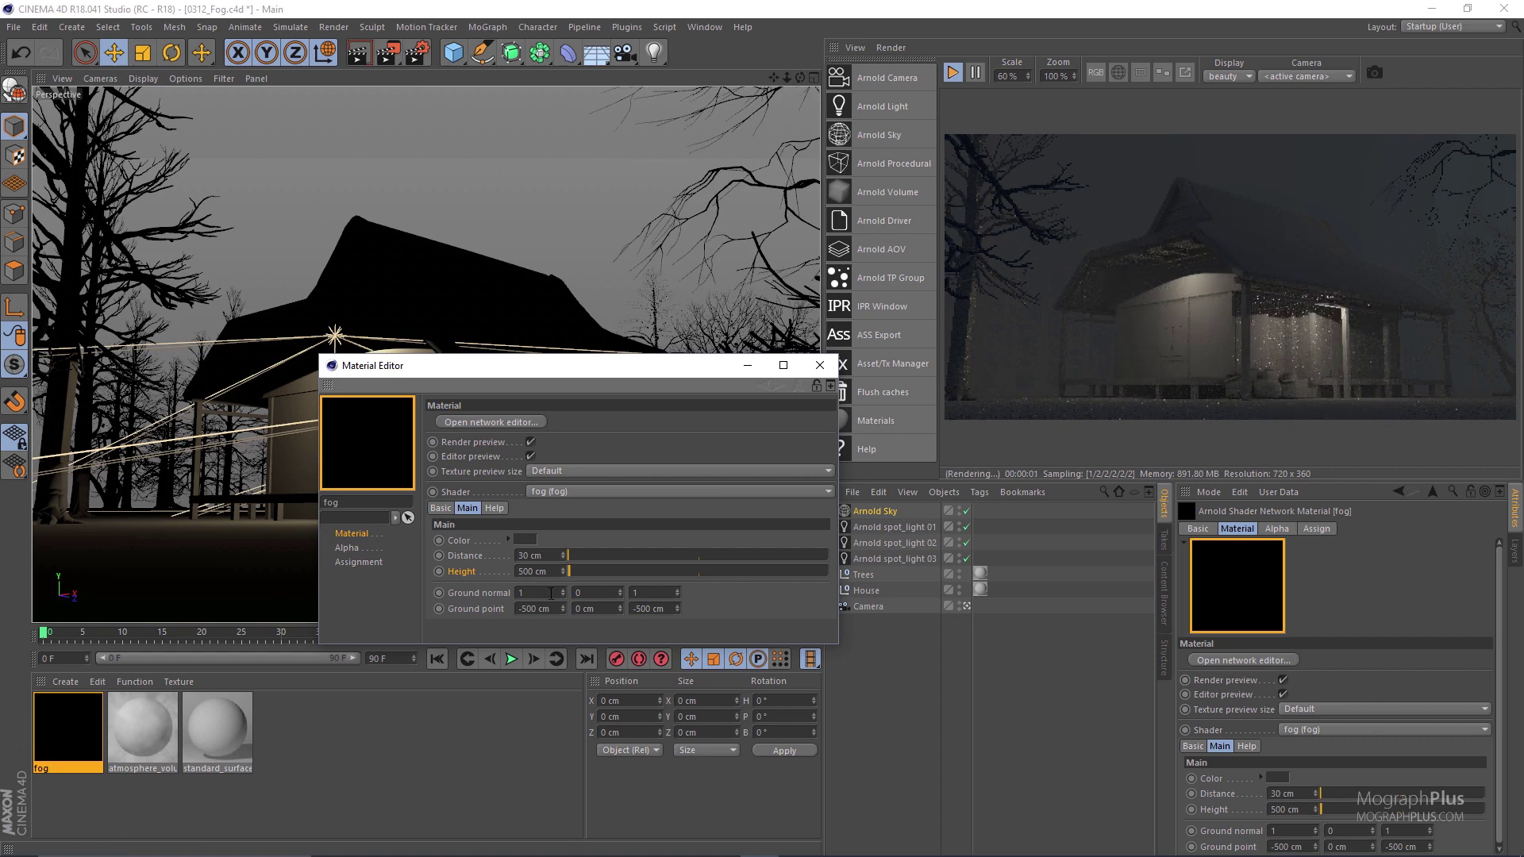
Place the fog ground point at -1600 cm on X and Z, then close the Material Editor
left_click(540, 608)
type("-1600")
left_click(641, 609)
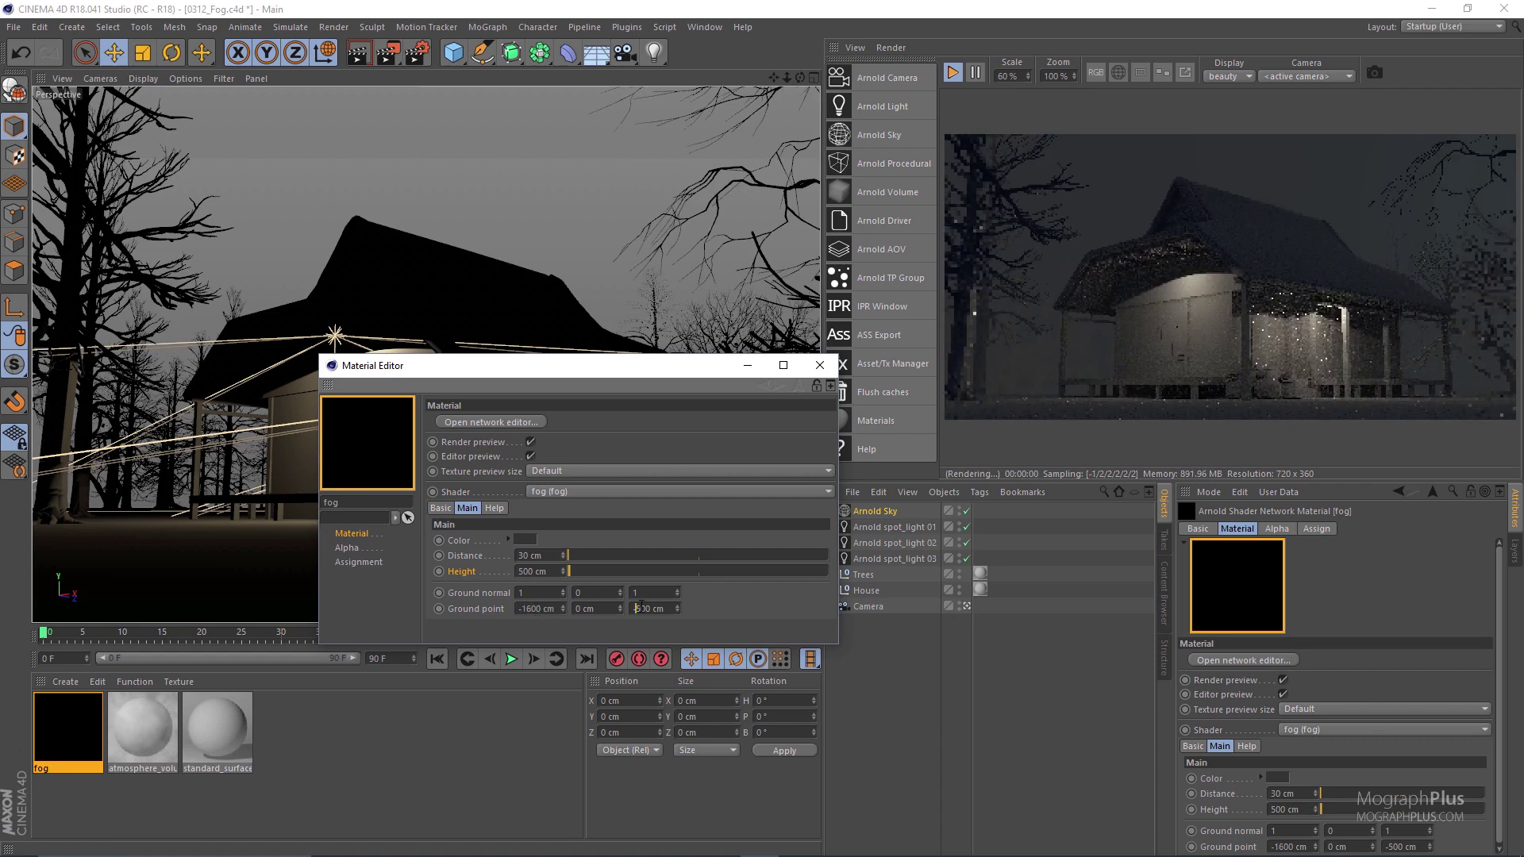
type("-1600")
key("Return")
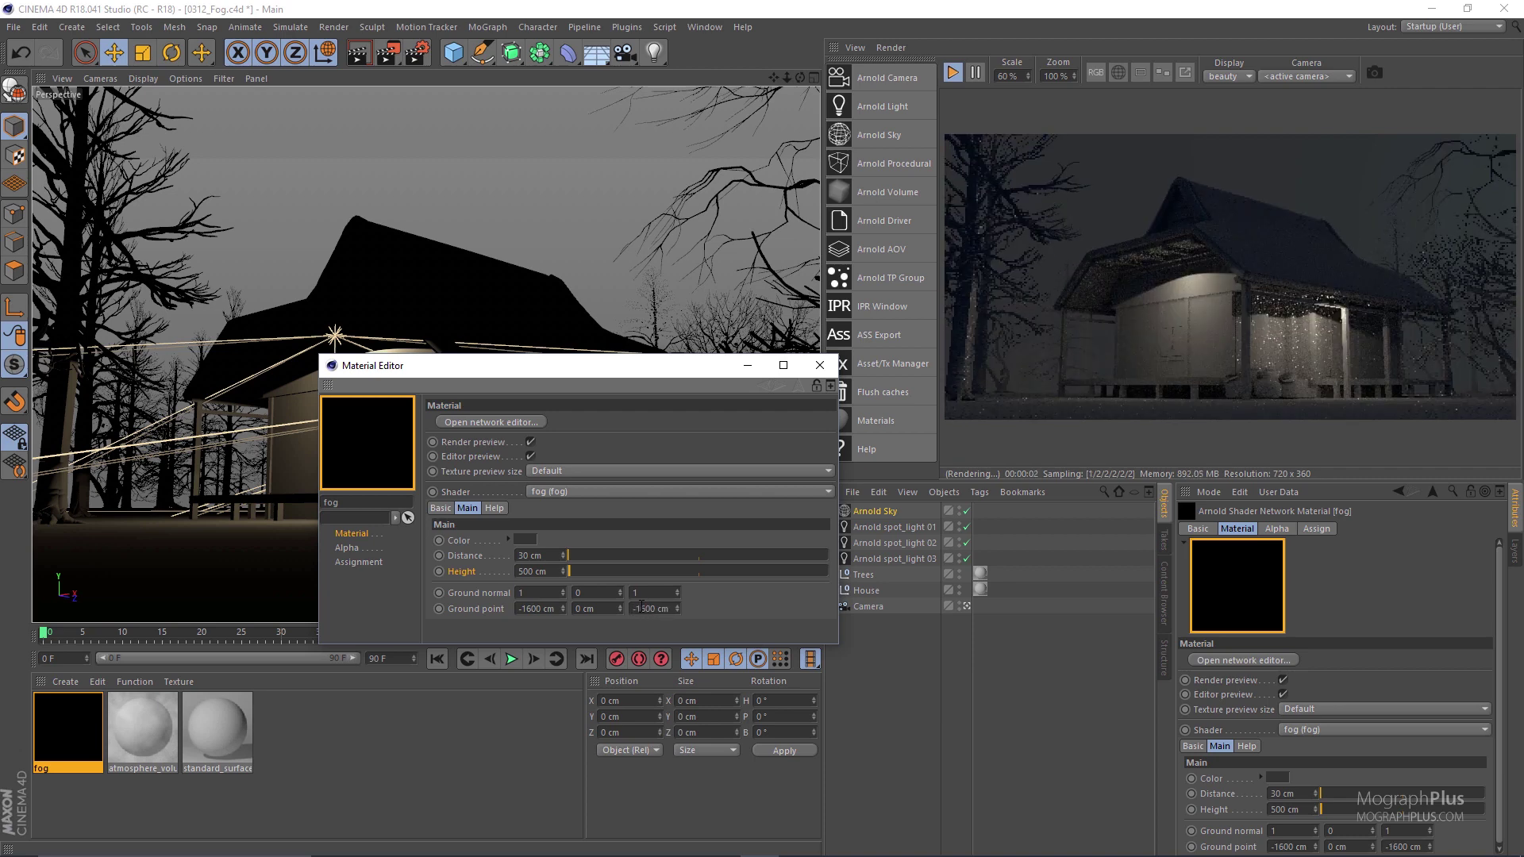
left_click(818, 365)
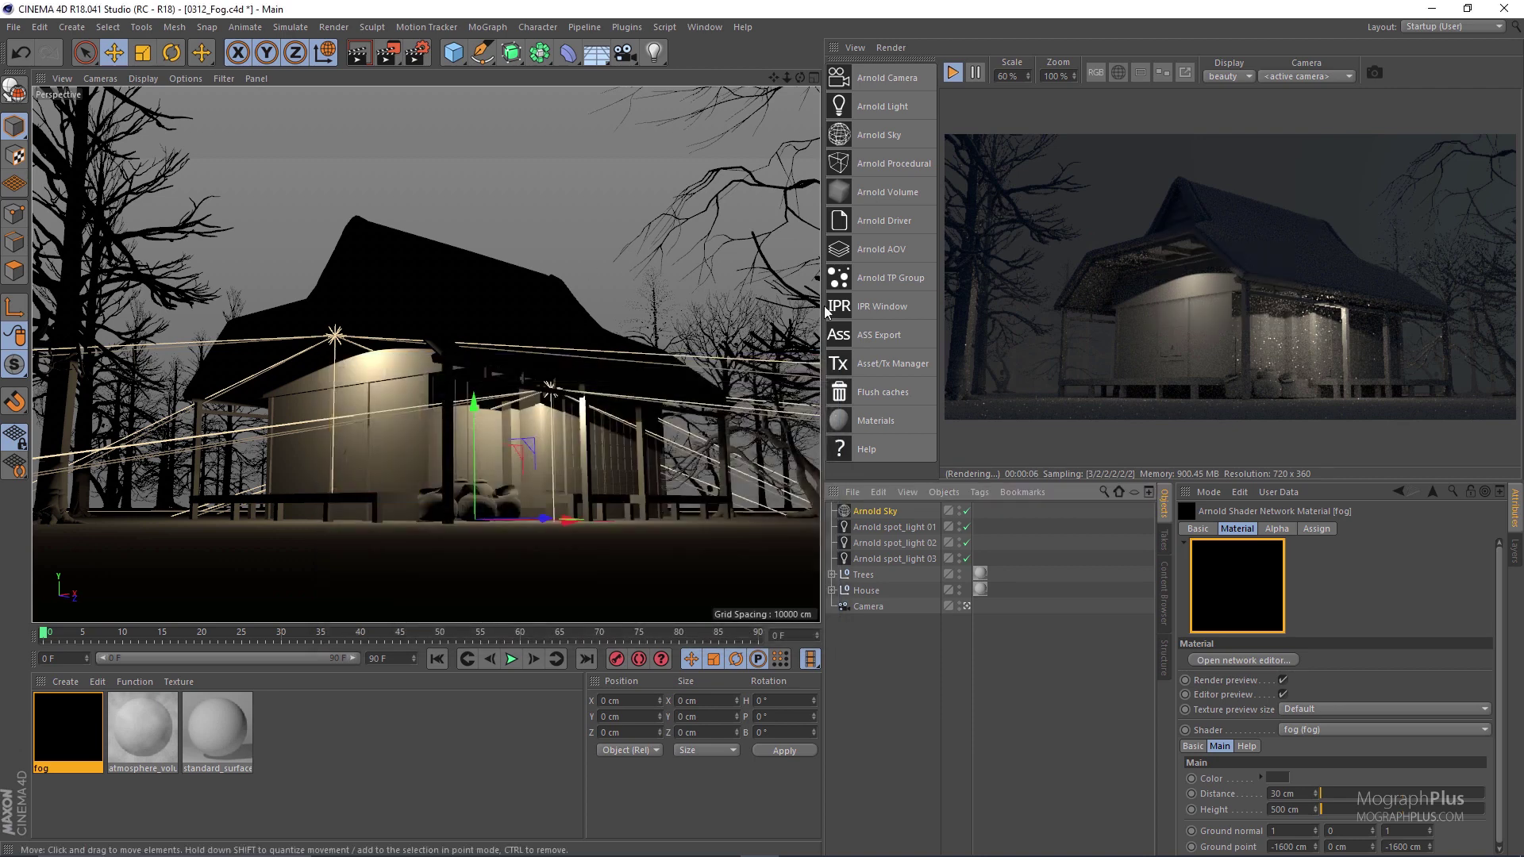